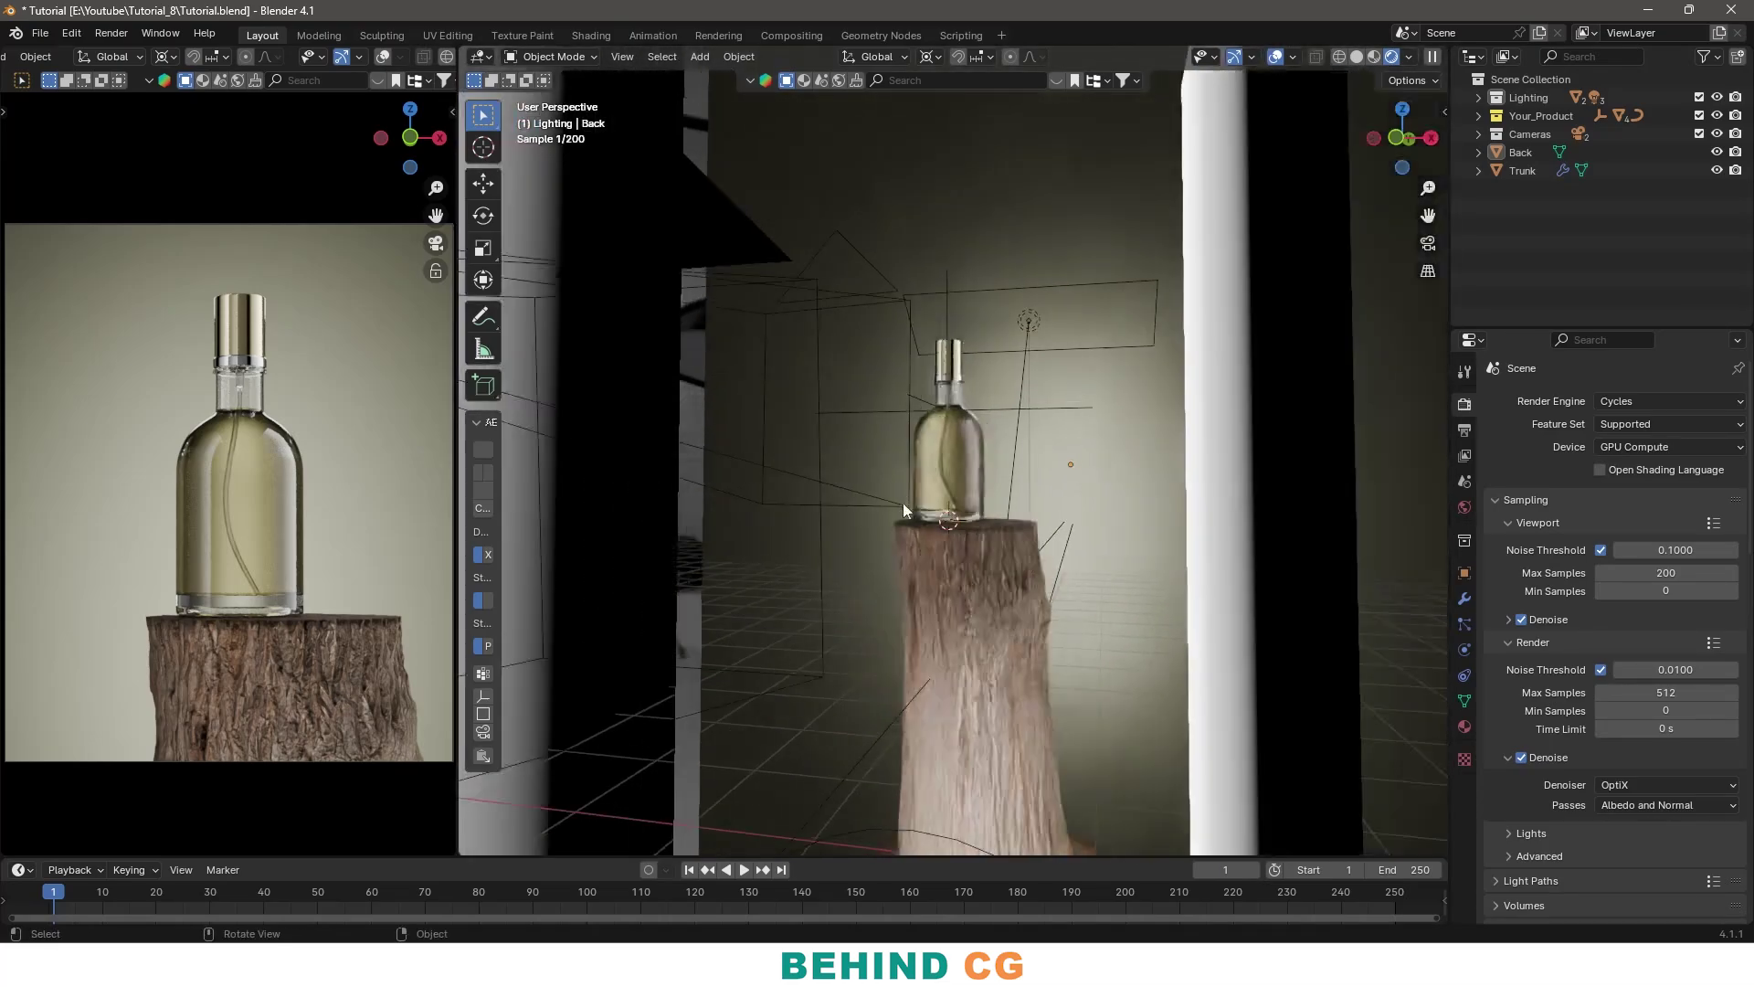
From the camera view, move Back_Light to a new spot above the bottle
click(862, 515)
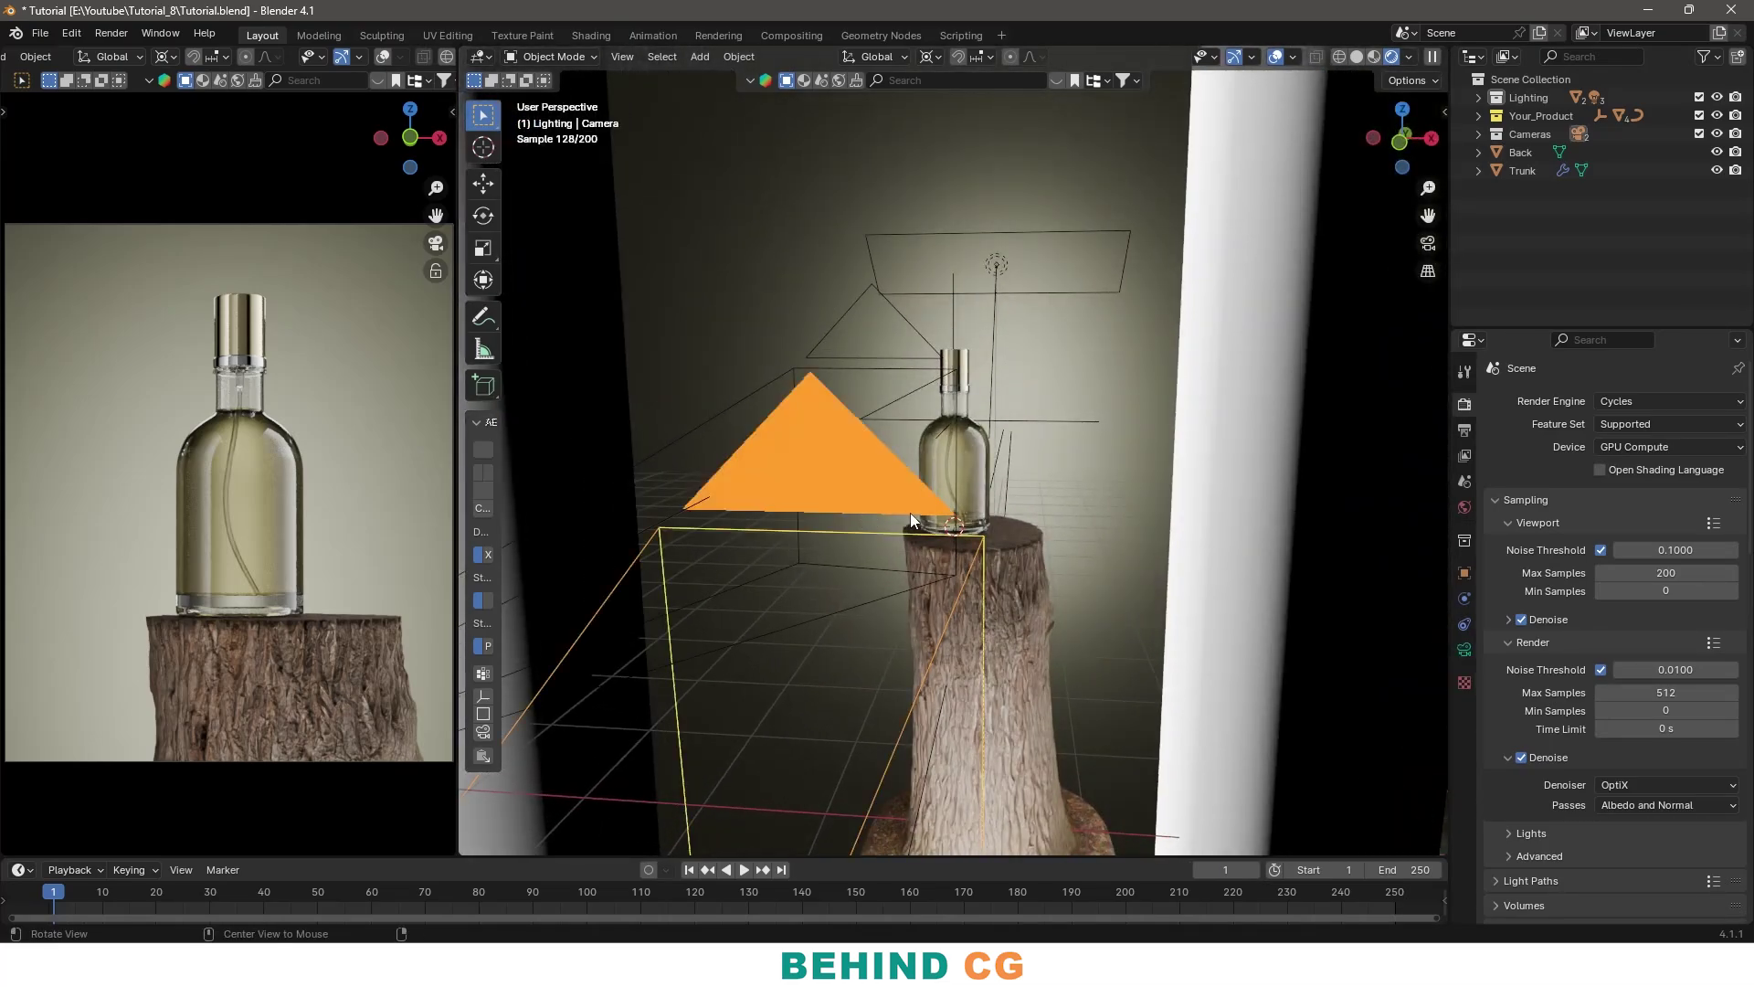
scroll(1013, 535, up, 4)
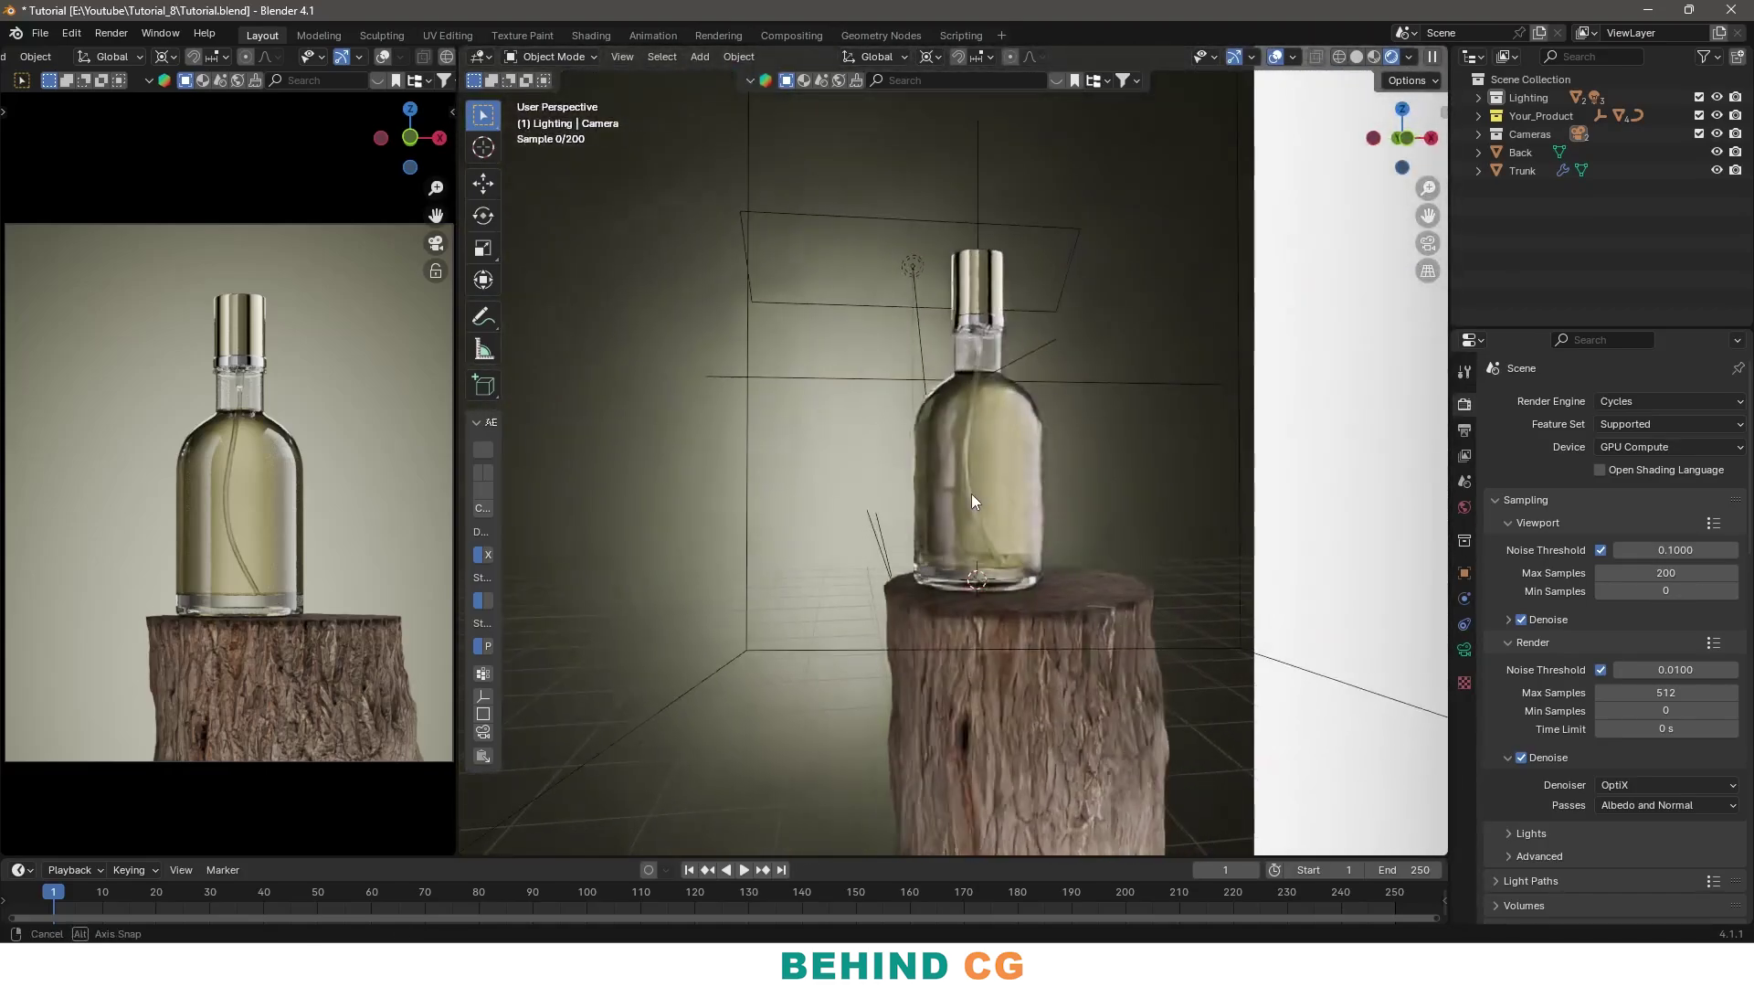
key(KP_0)
click(992, 263)
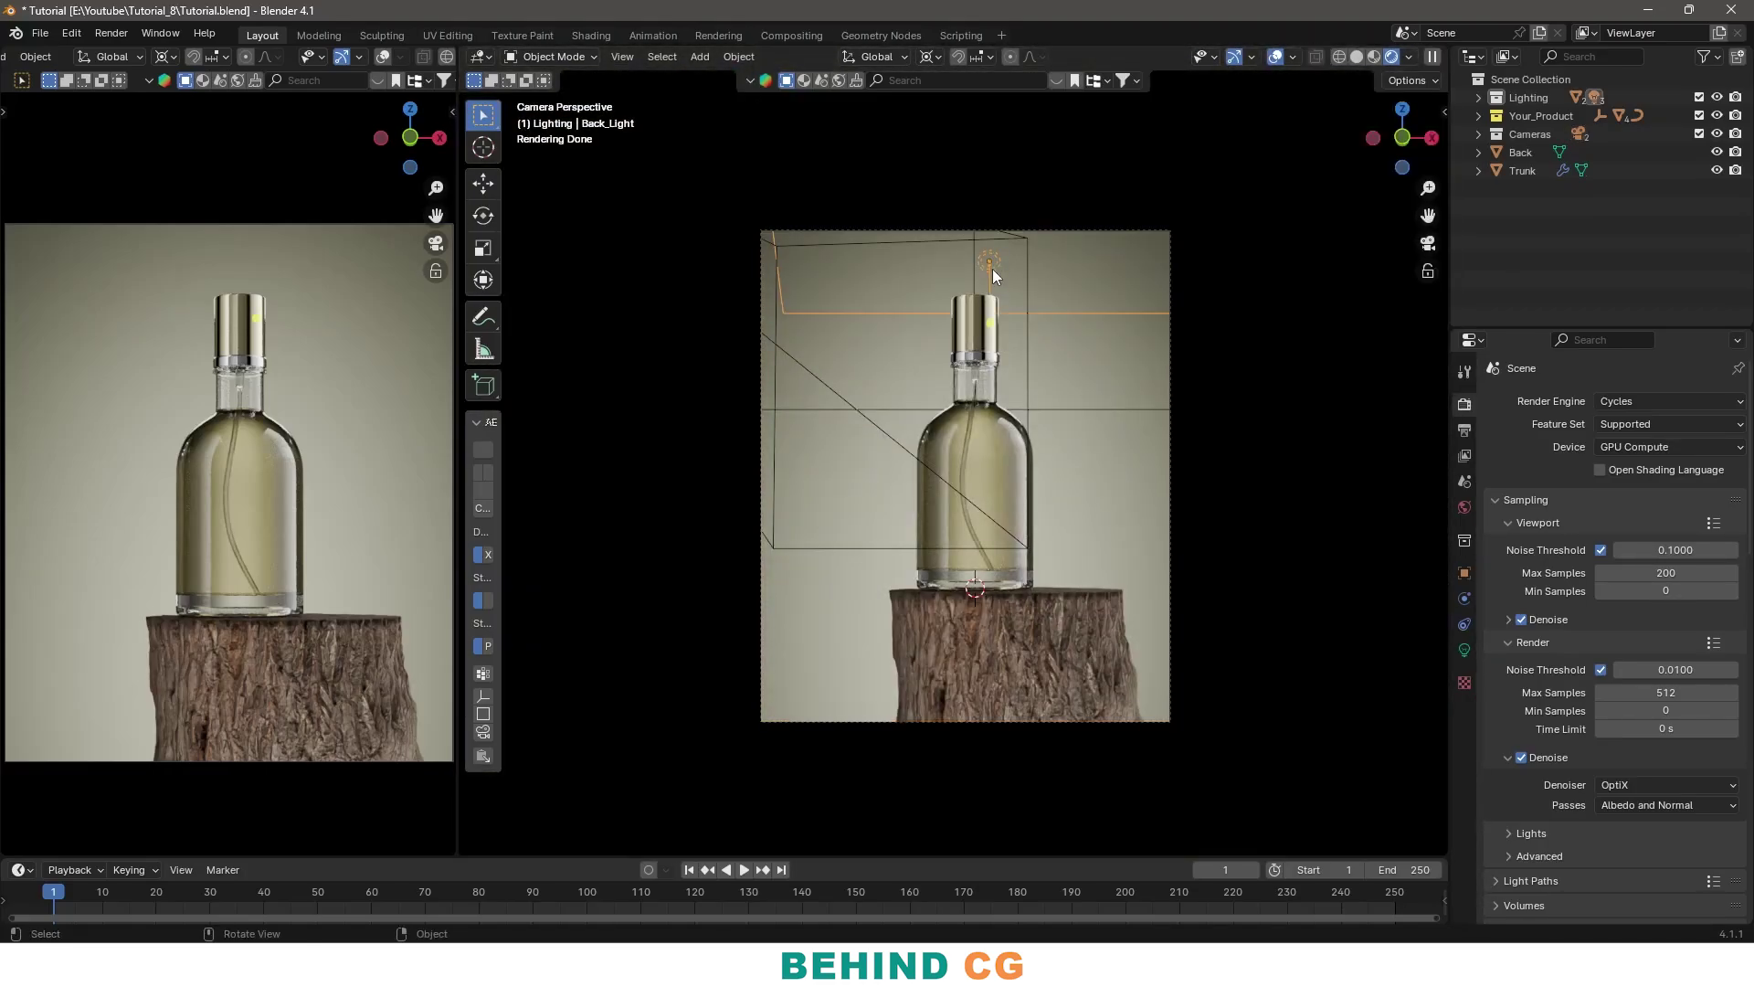
key(g)
click(1021, 243)
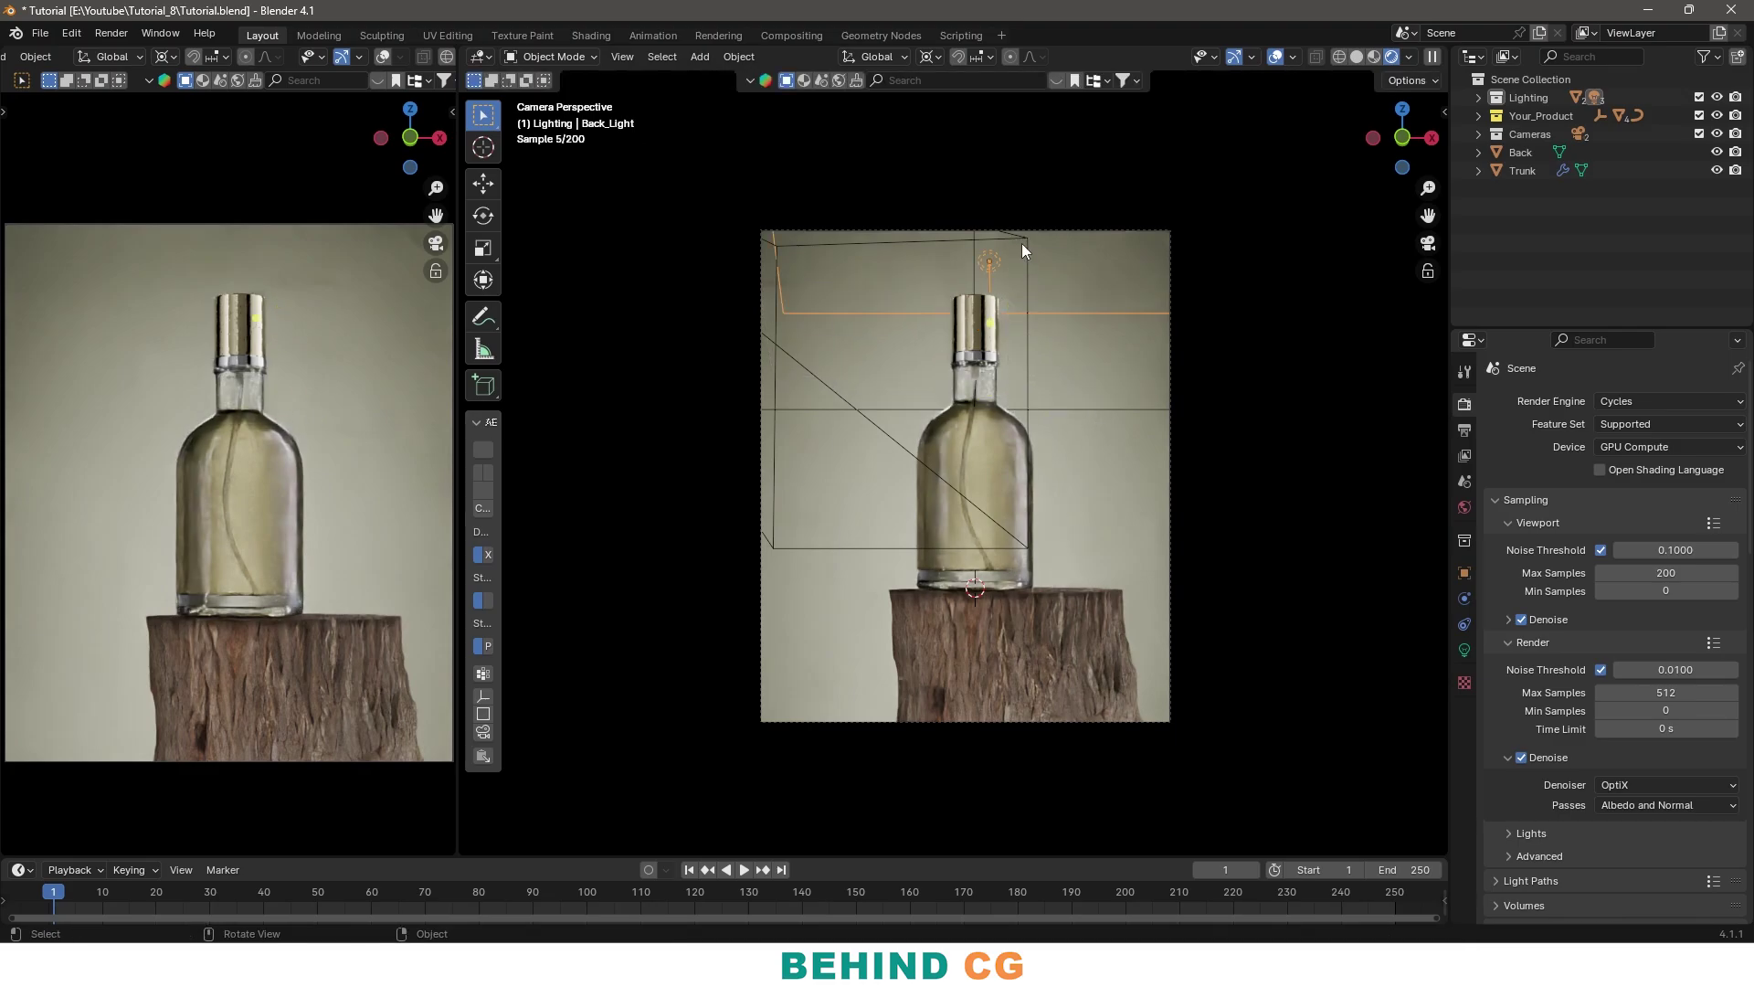
Switch to rendered shading and orbit around the bottle and trunk to check the lighting
key(z)
mouse_move(1035, 436)
middle_down()
mouse_move(939, 486)
mouse_move(927, 531)
middle_up()
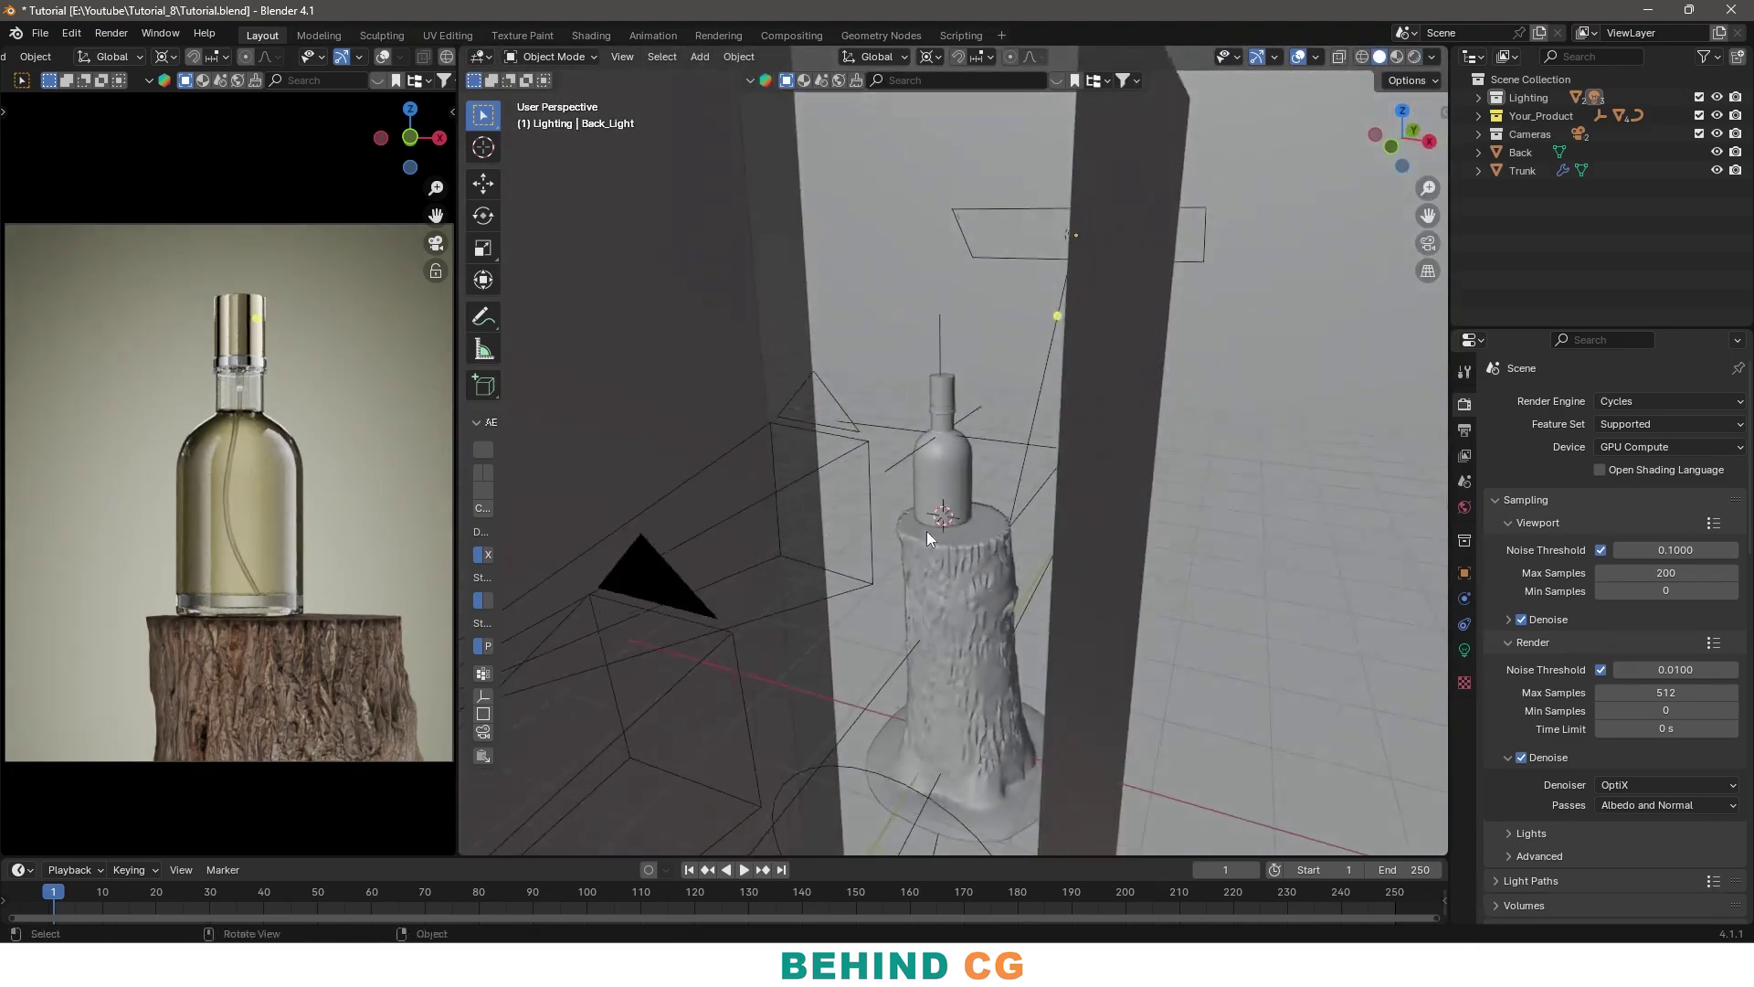
key(z)
click(1041, 518)
mouse_move(920, 432)
middle_down()
mouse_move(981, 517)
mouse_move(960, 496)
mouse_move(950, 571)
mouse_move(958, 534)
middle_up()
scroll(954, 532, up, 1)
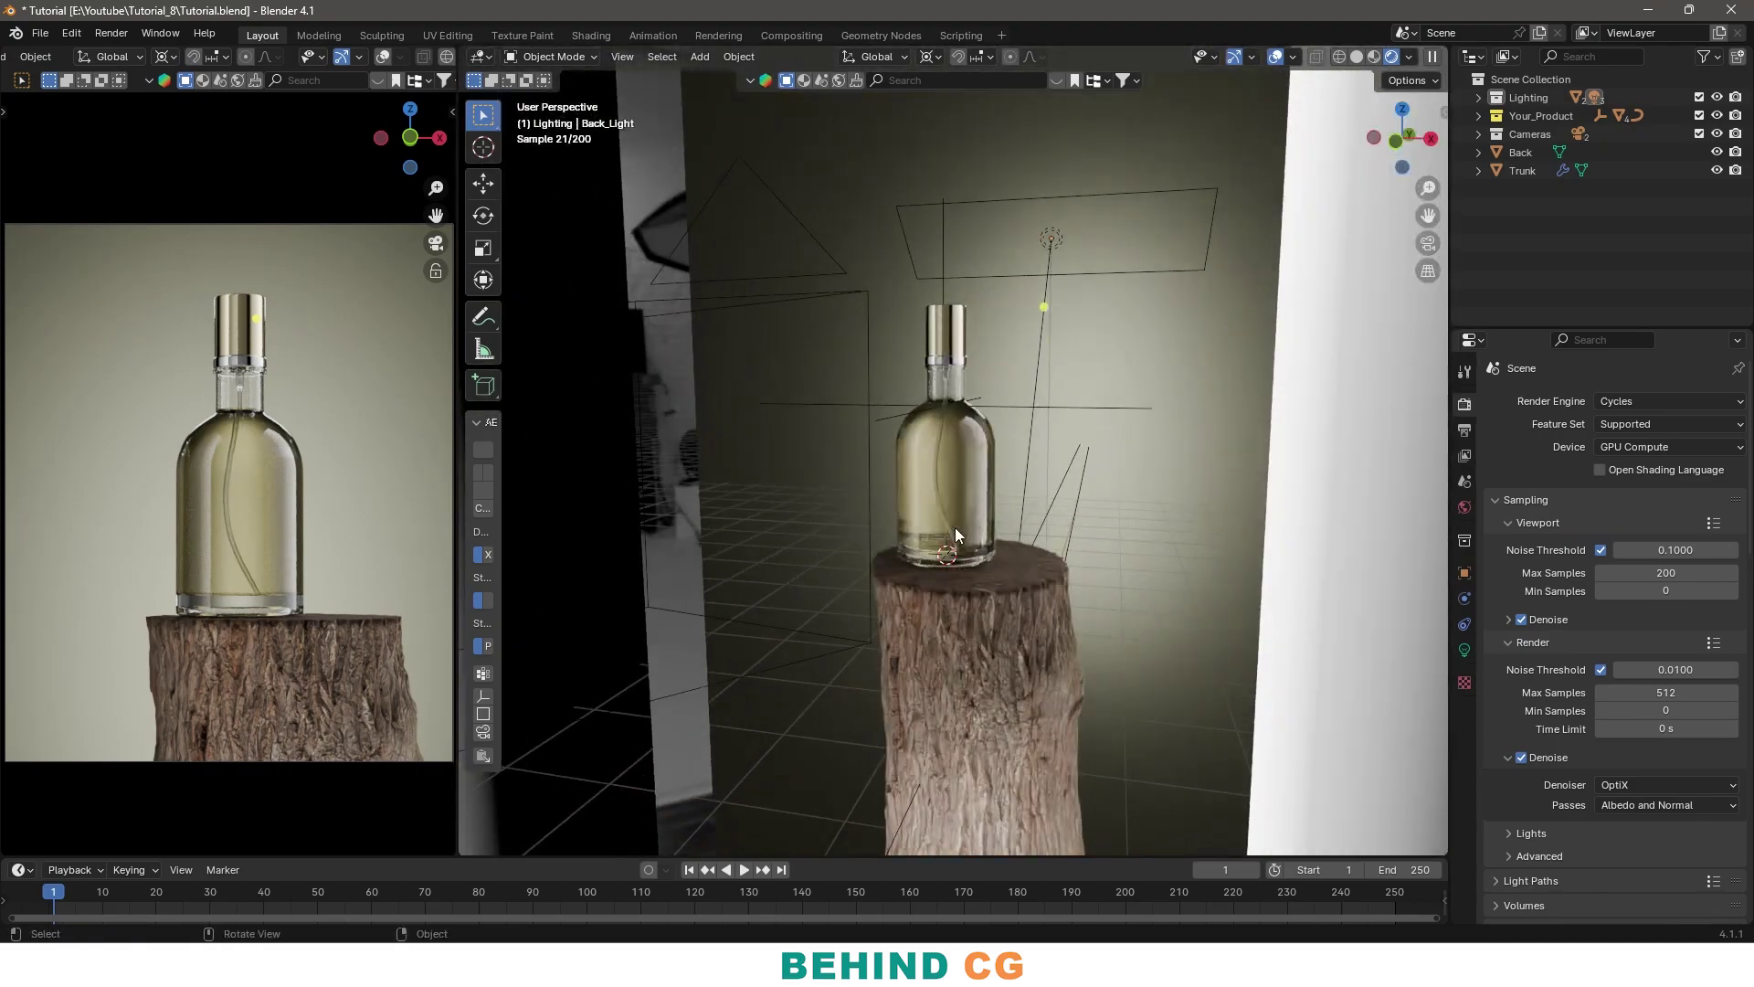
scroll(955, 532, up, 1)
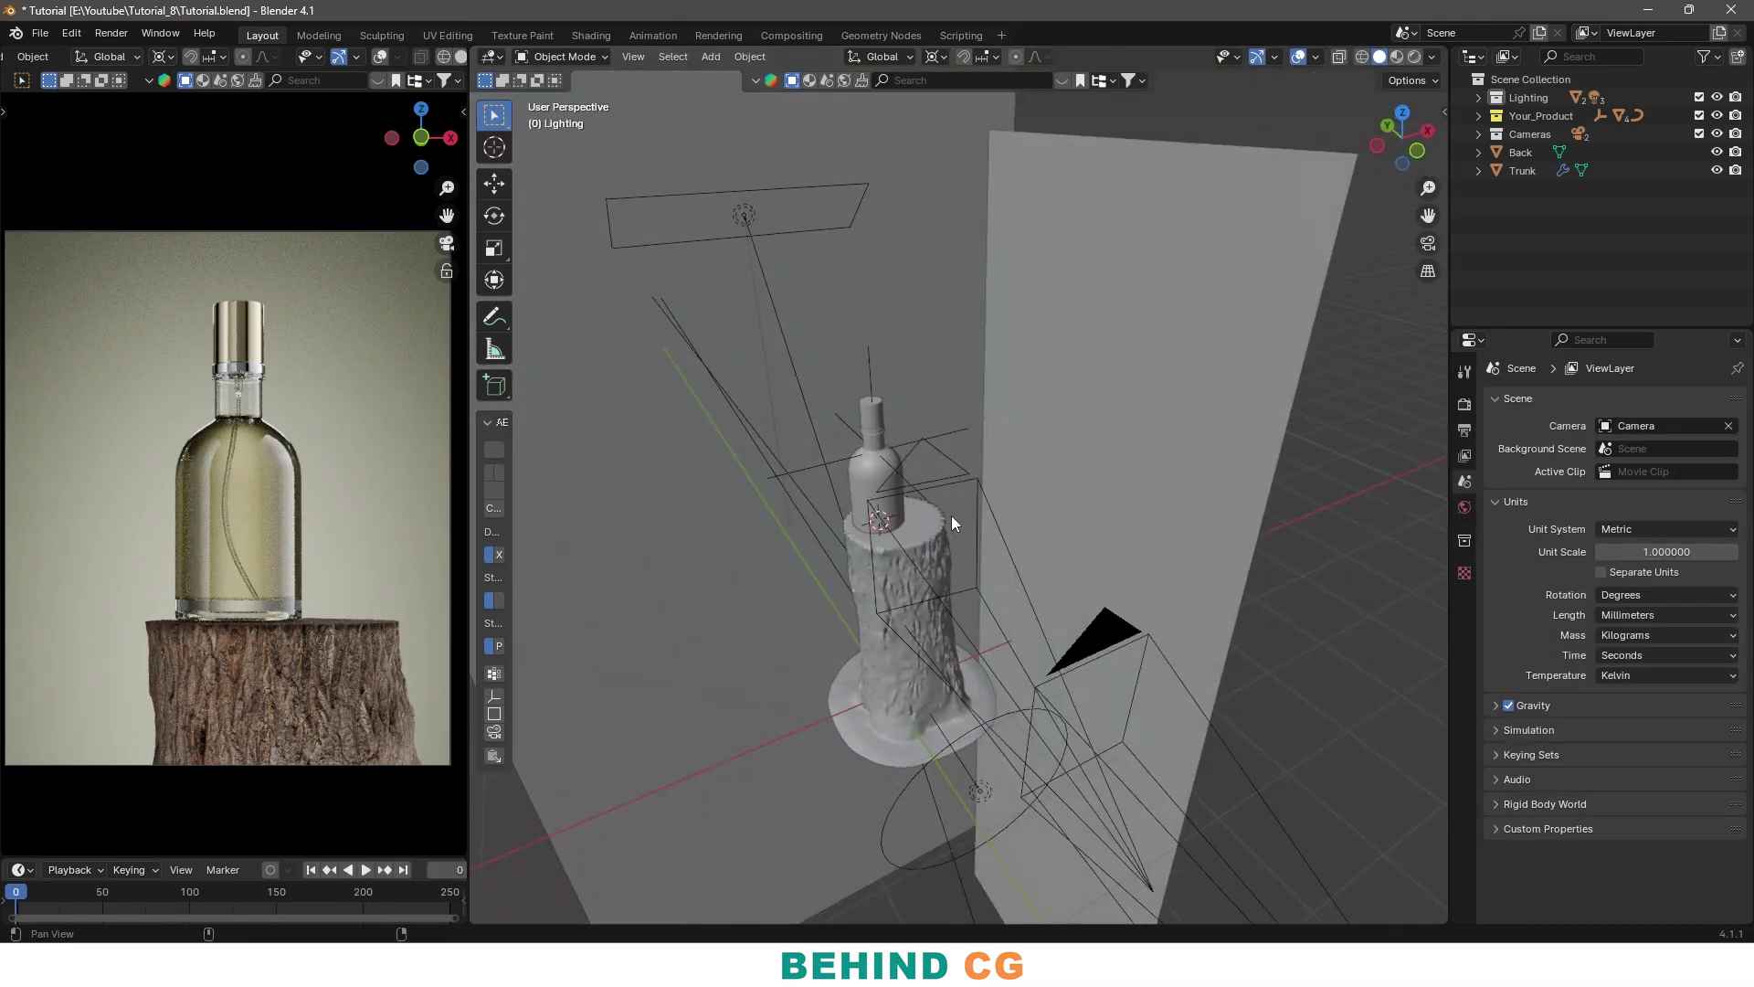
mouse_move(952, 515)
middle_down()
mouse_move(996, 499)
mouse_move(950, 563)
middle_up()
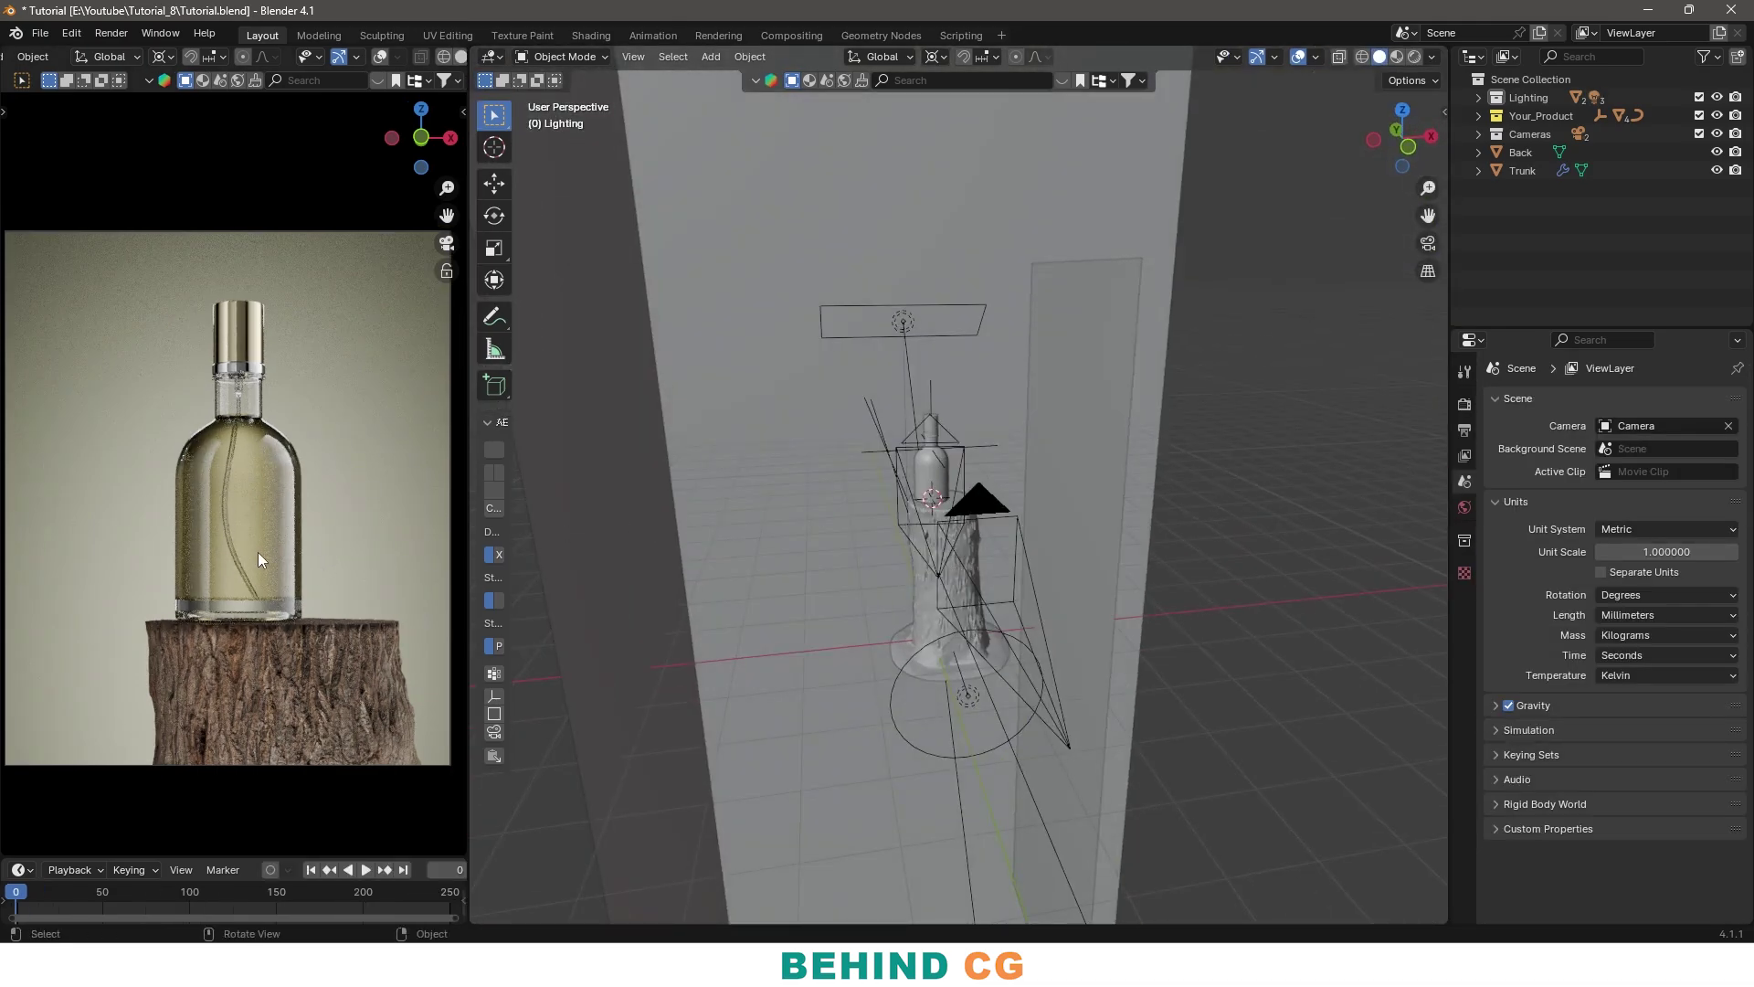
Hide the lights in the Lighting collection
click(1494, 98)
click(1716, 116)
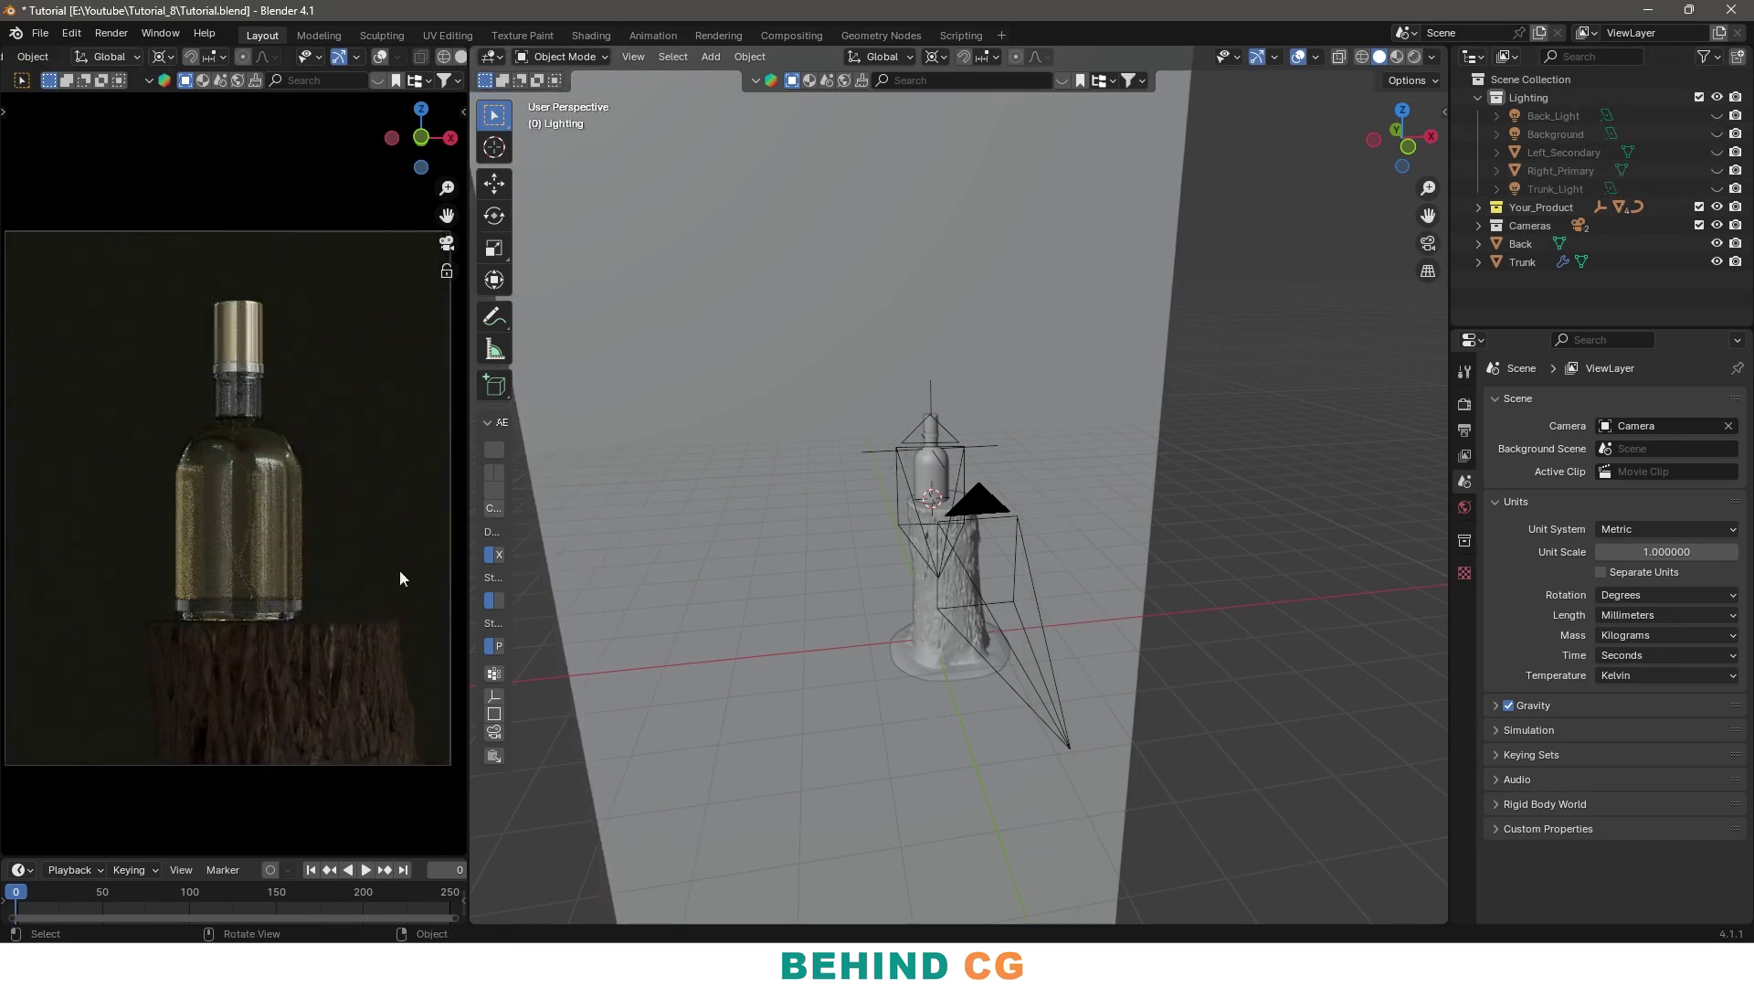
mouse_move(949, 483)
middle_down()
mouse_move(1040, 491)
mouse_move(1041, 436)
mouse_move(1114, 536)
middle_up()
Rotate the Back backdrop plane behind the bottle
click(1070, 456)
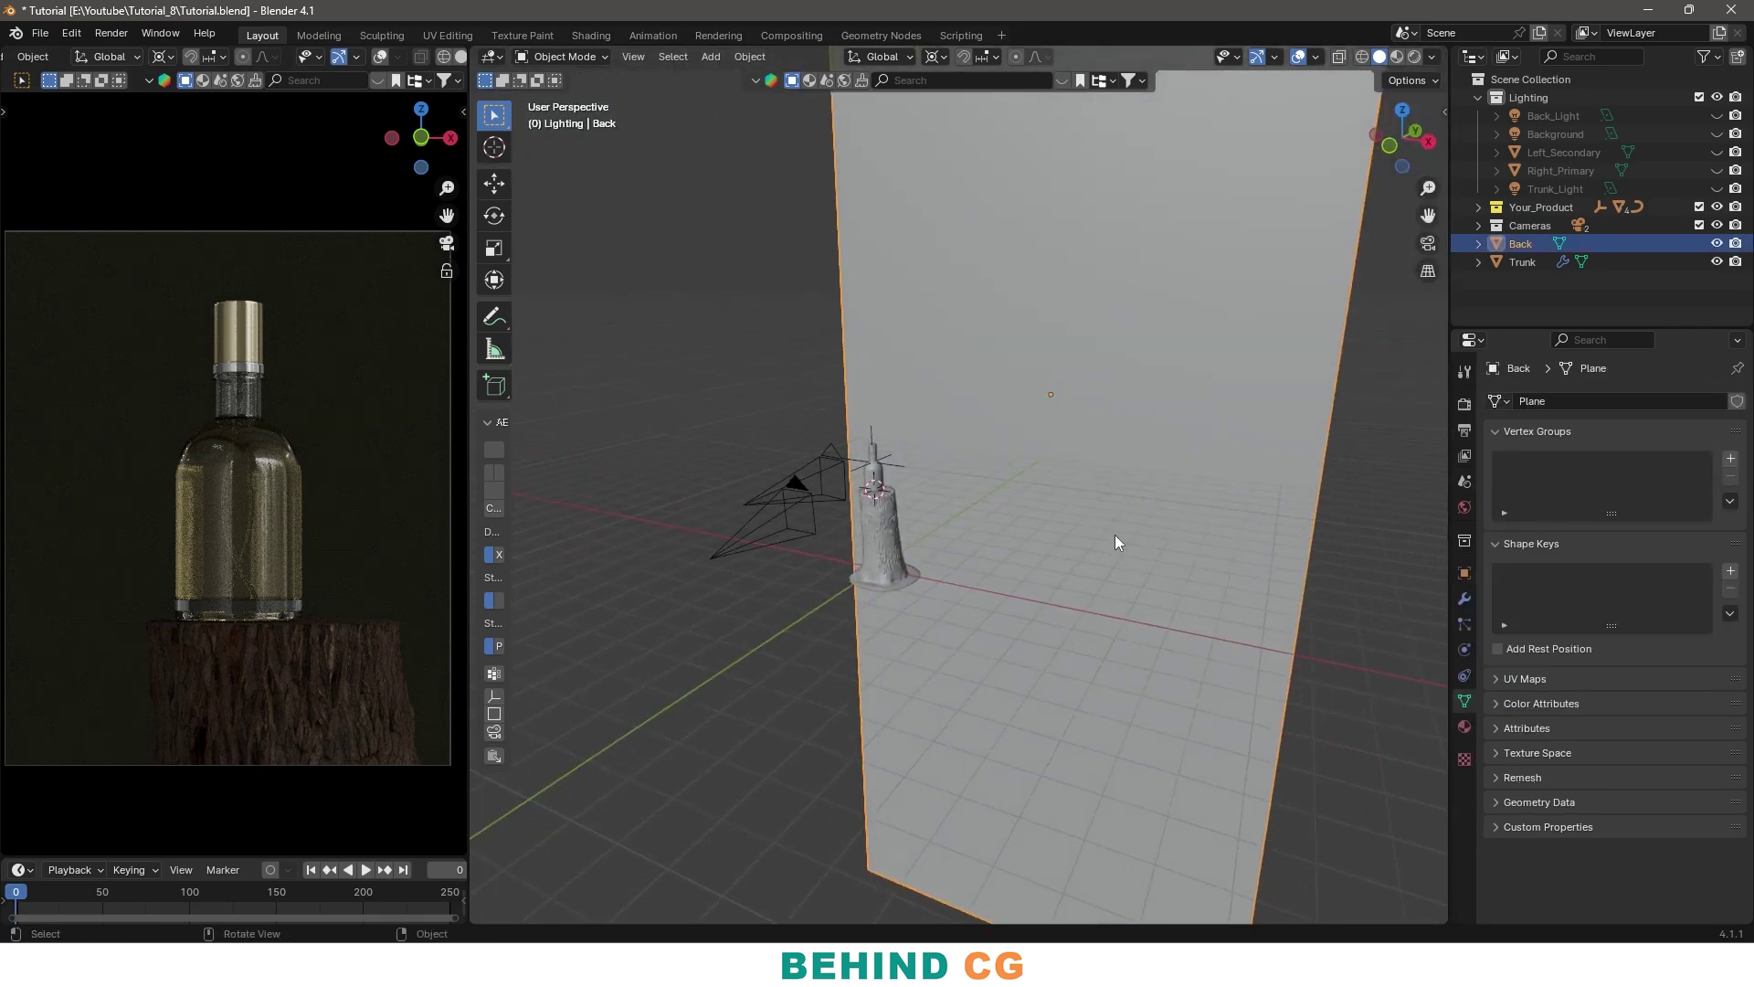
key(r)
click(1183, 549)
mouse_move(1095, 415)
middle_down()
mouse_move(1179, 412)
mouse_move(1344, 301)
middle_up()
Turn the Background light back on and view the now-pale backdrop
click(1717, 133)
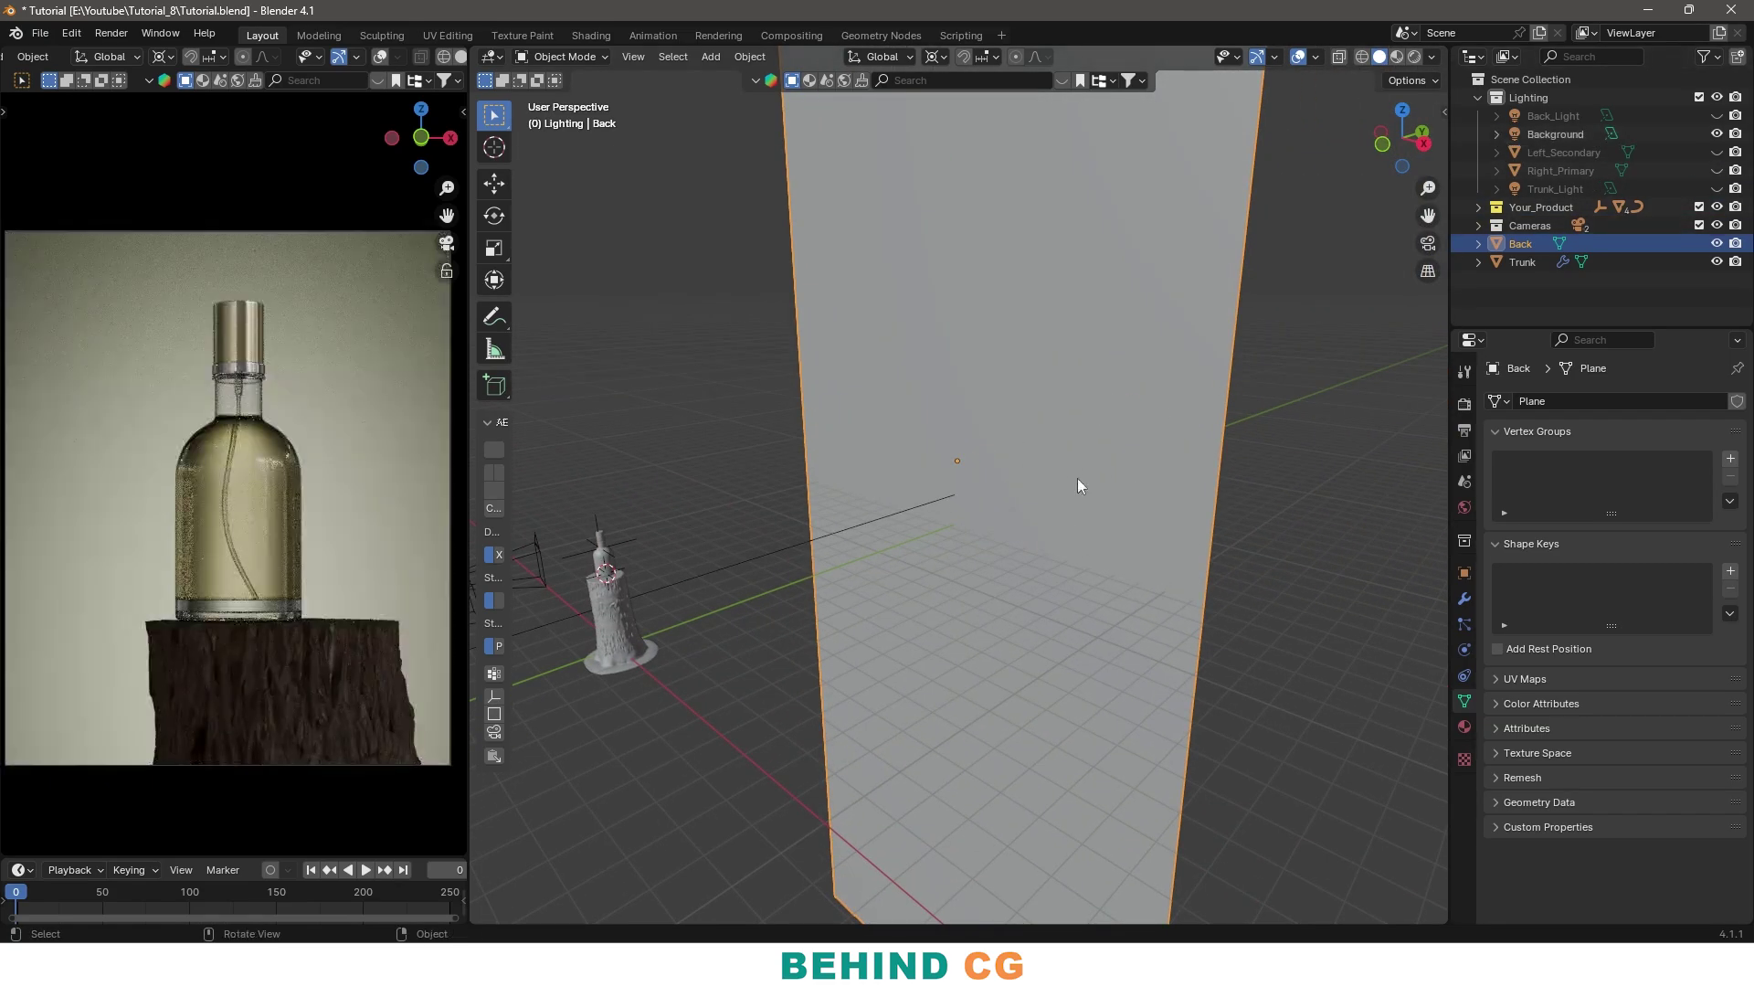
middle_drag(1083, 486, 1062, 474)
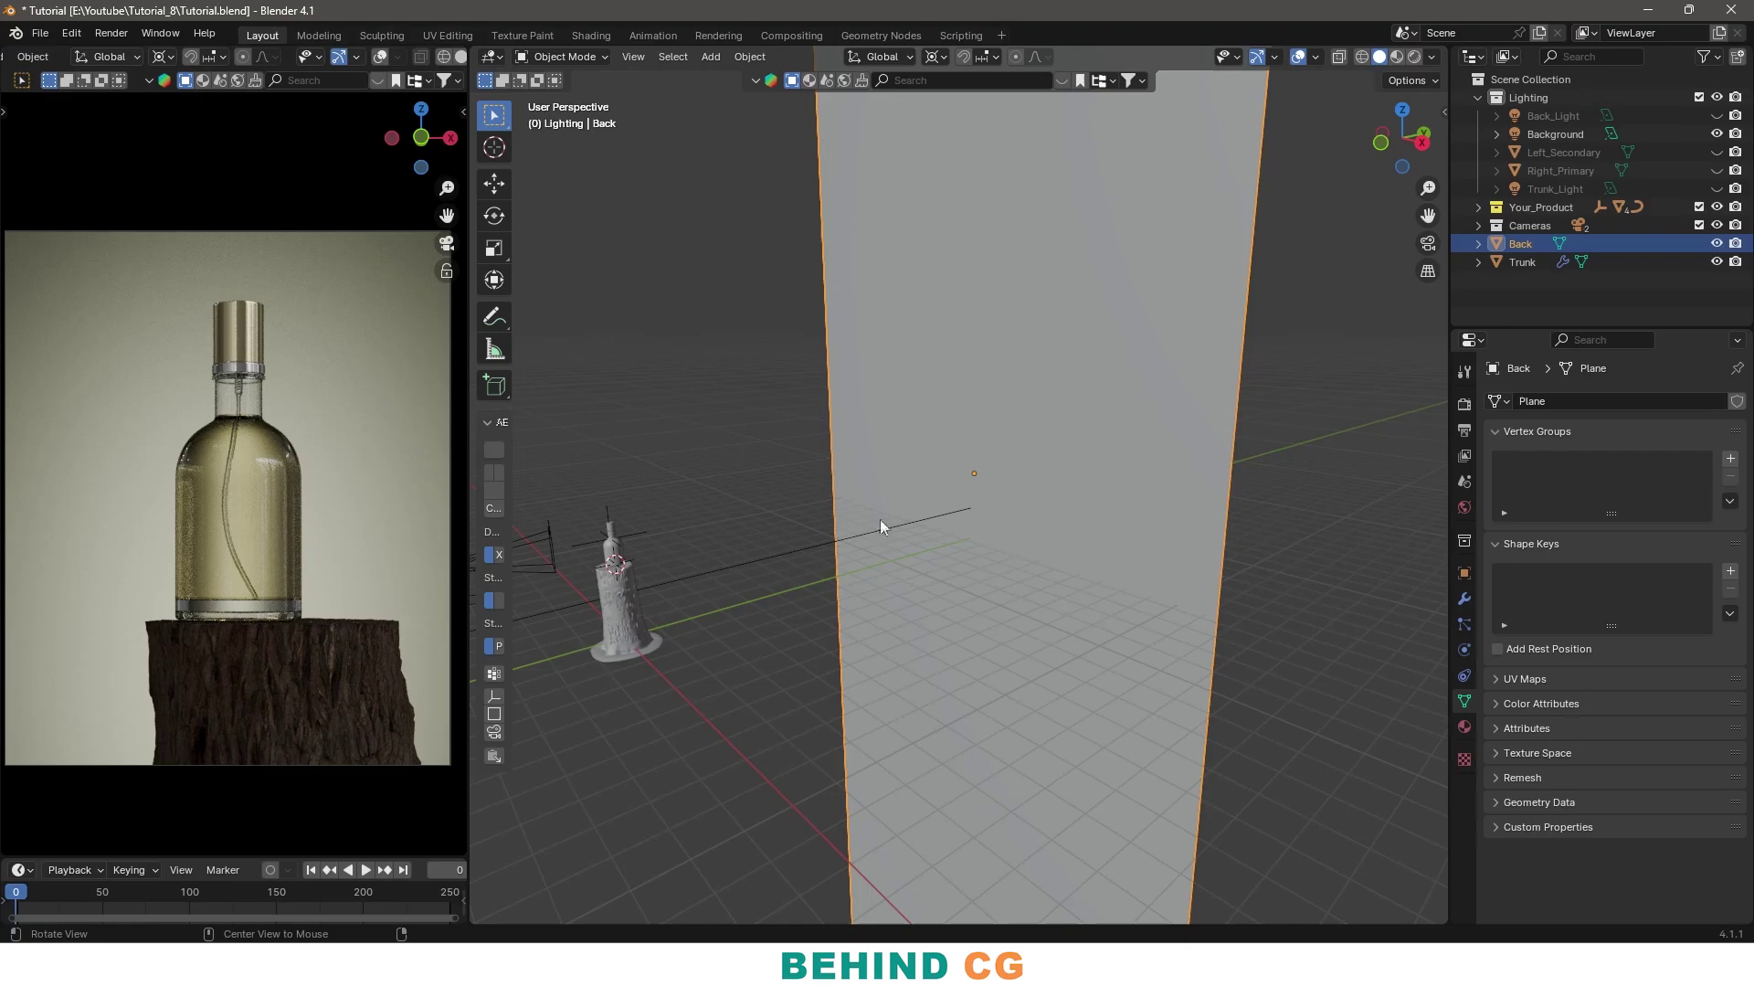
mouse_move(880, 520)
middle_down()
mouse_move(820, 470)
mouse_move(970, 562)
mouse_move(1169, 509)
middle_up()
Select the Background light and raise its power to 1158.5 W
click(1145, 521)
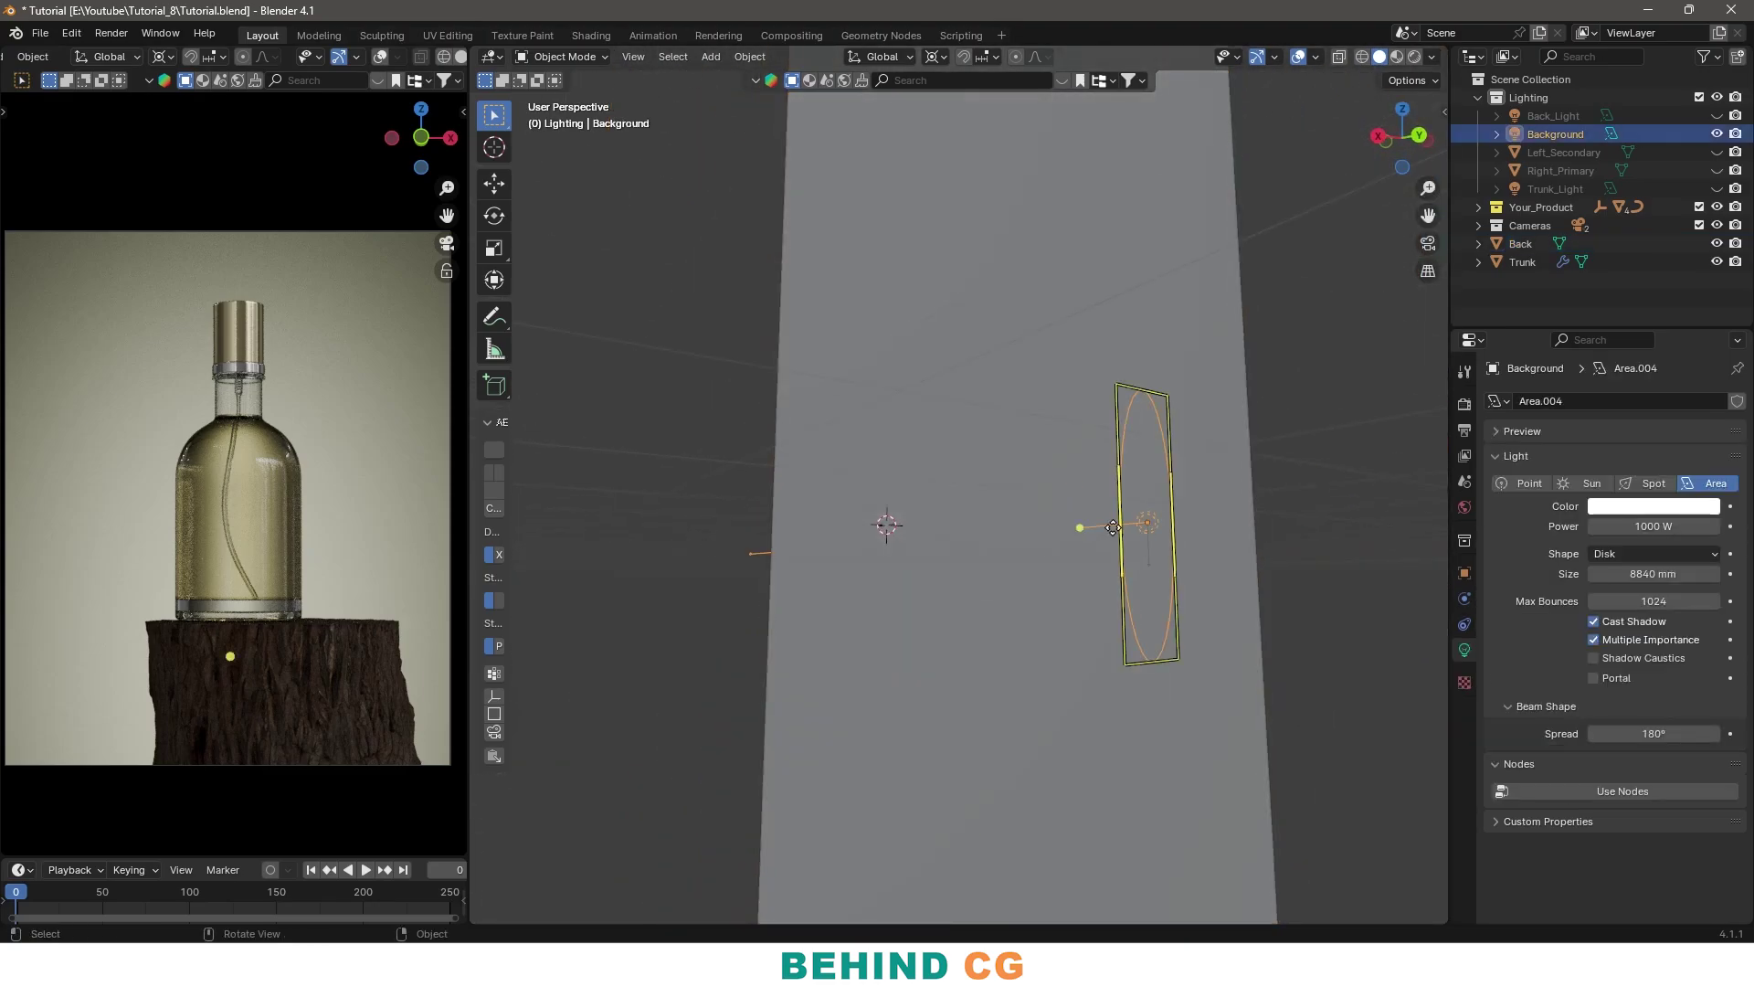
middle_drag(1096, 589, 1150, 624)
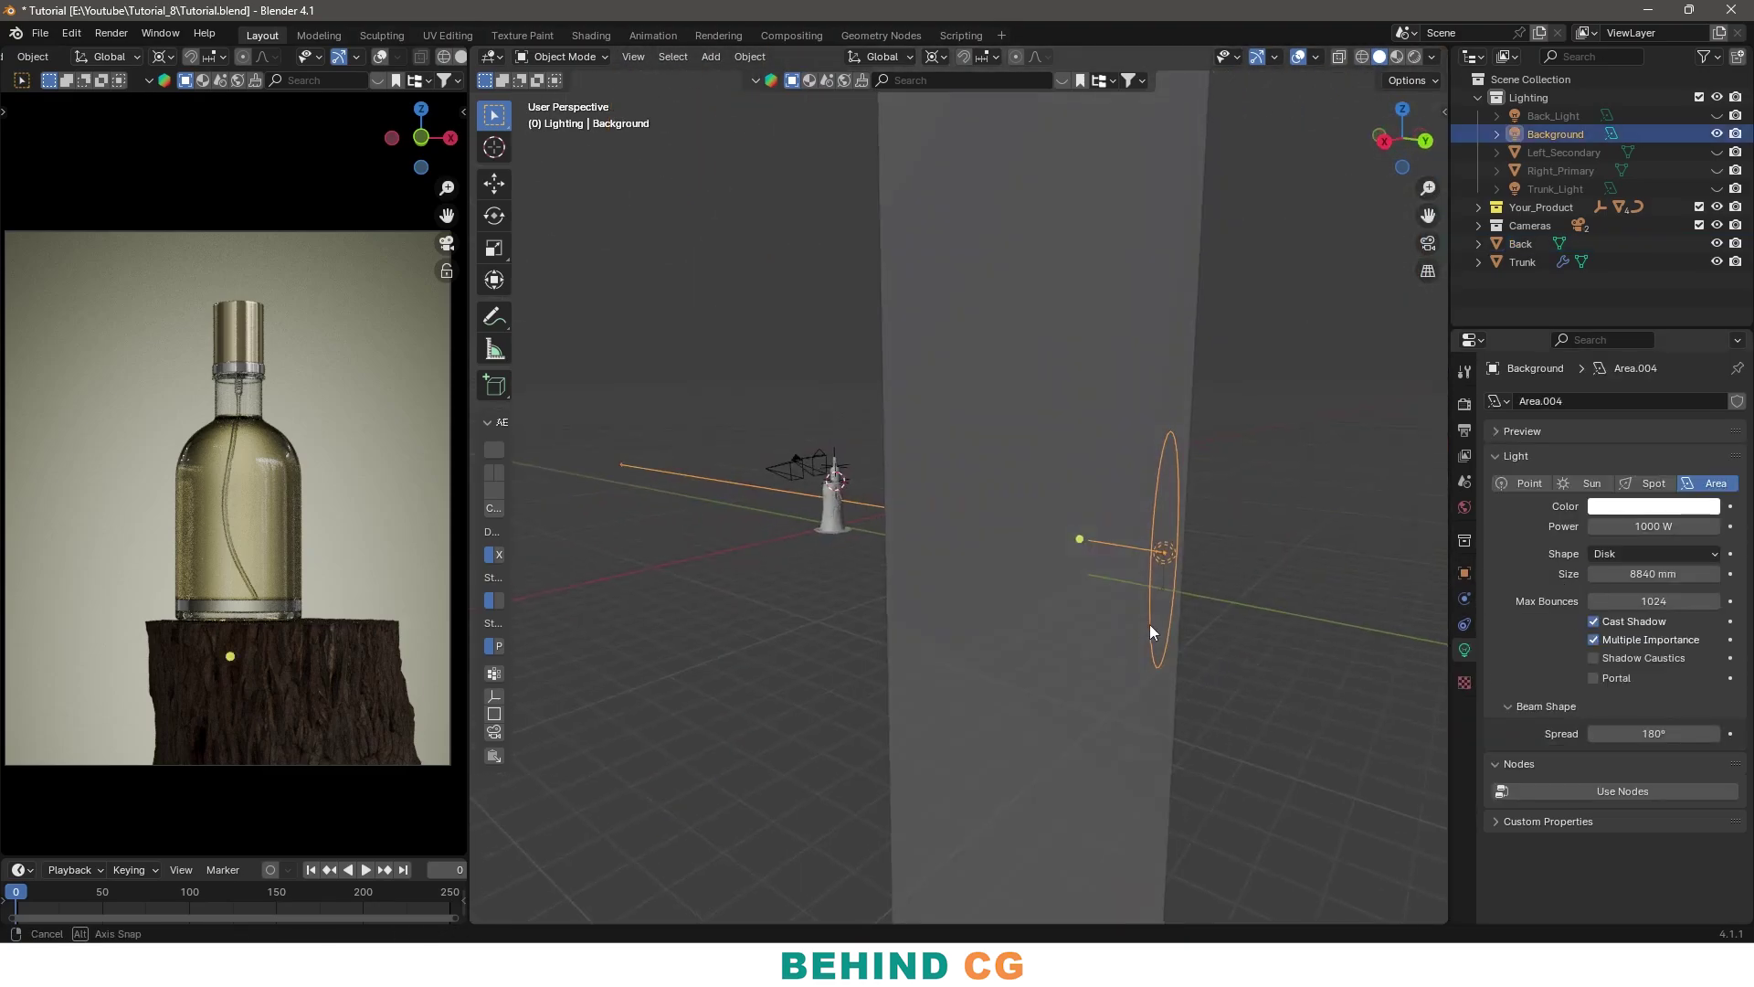
mouse_move(1672, 526)
mouse_down()
mouse_move(1595, 527)
mouse_move(1686, 574)
mouse_up()
click(1651, 554)
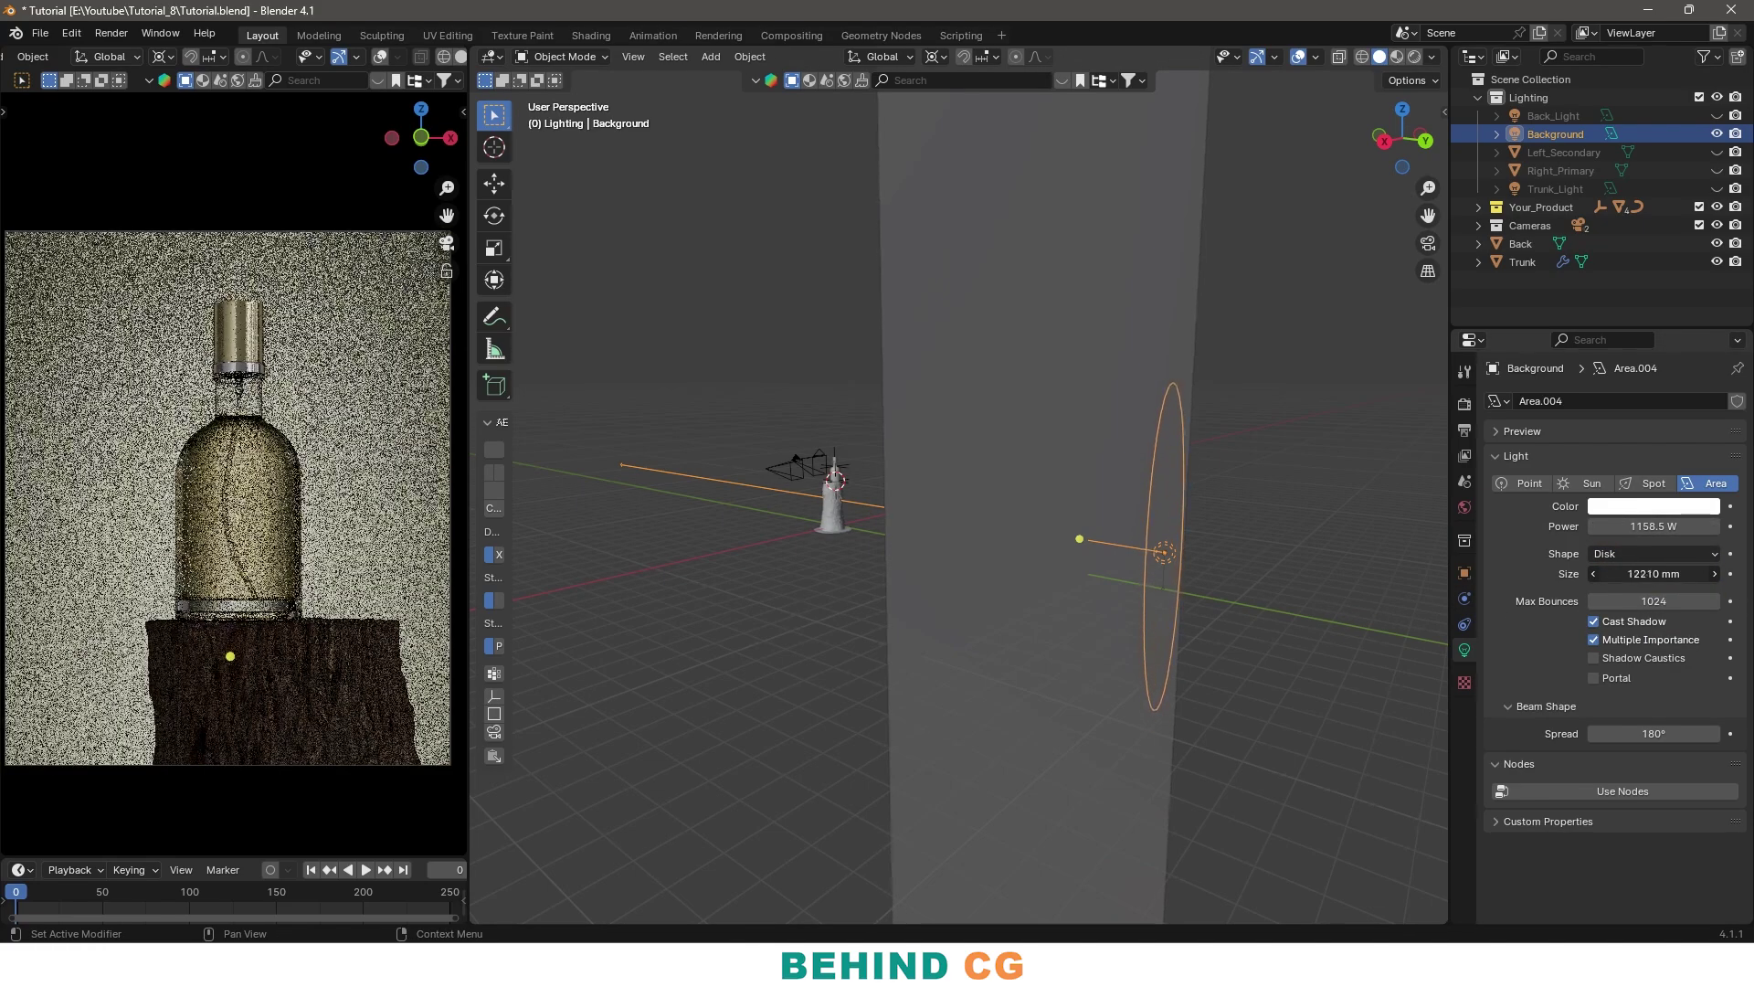
Enlarge the disk to 12320 mm and scale it into a tall ellipse
middle_drag(1230, 592, 1321, 563)
key(s)
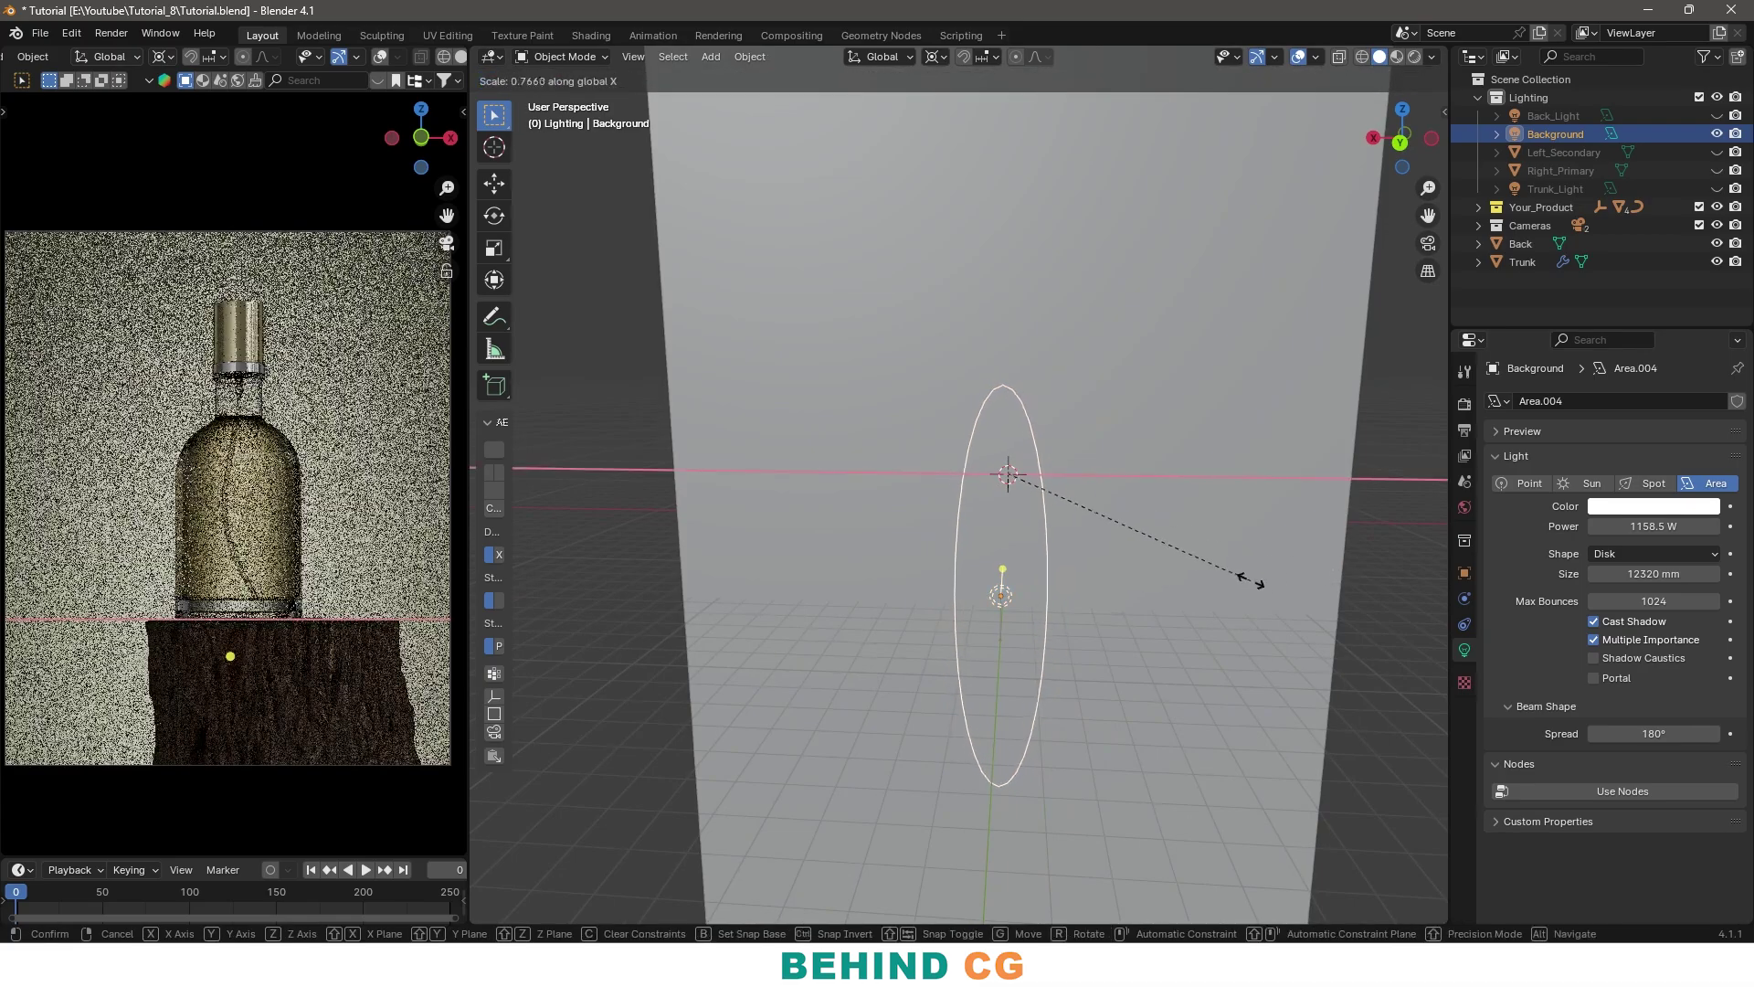
click(1179, 599)
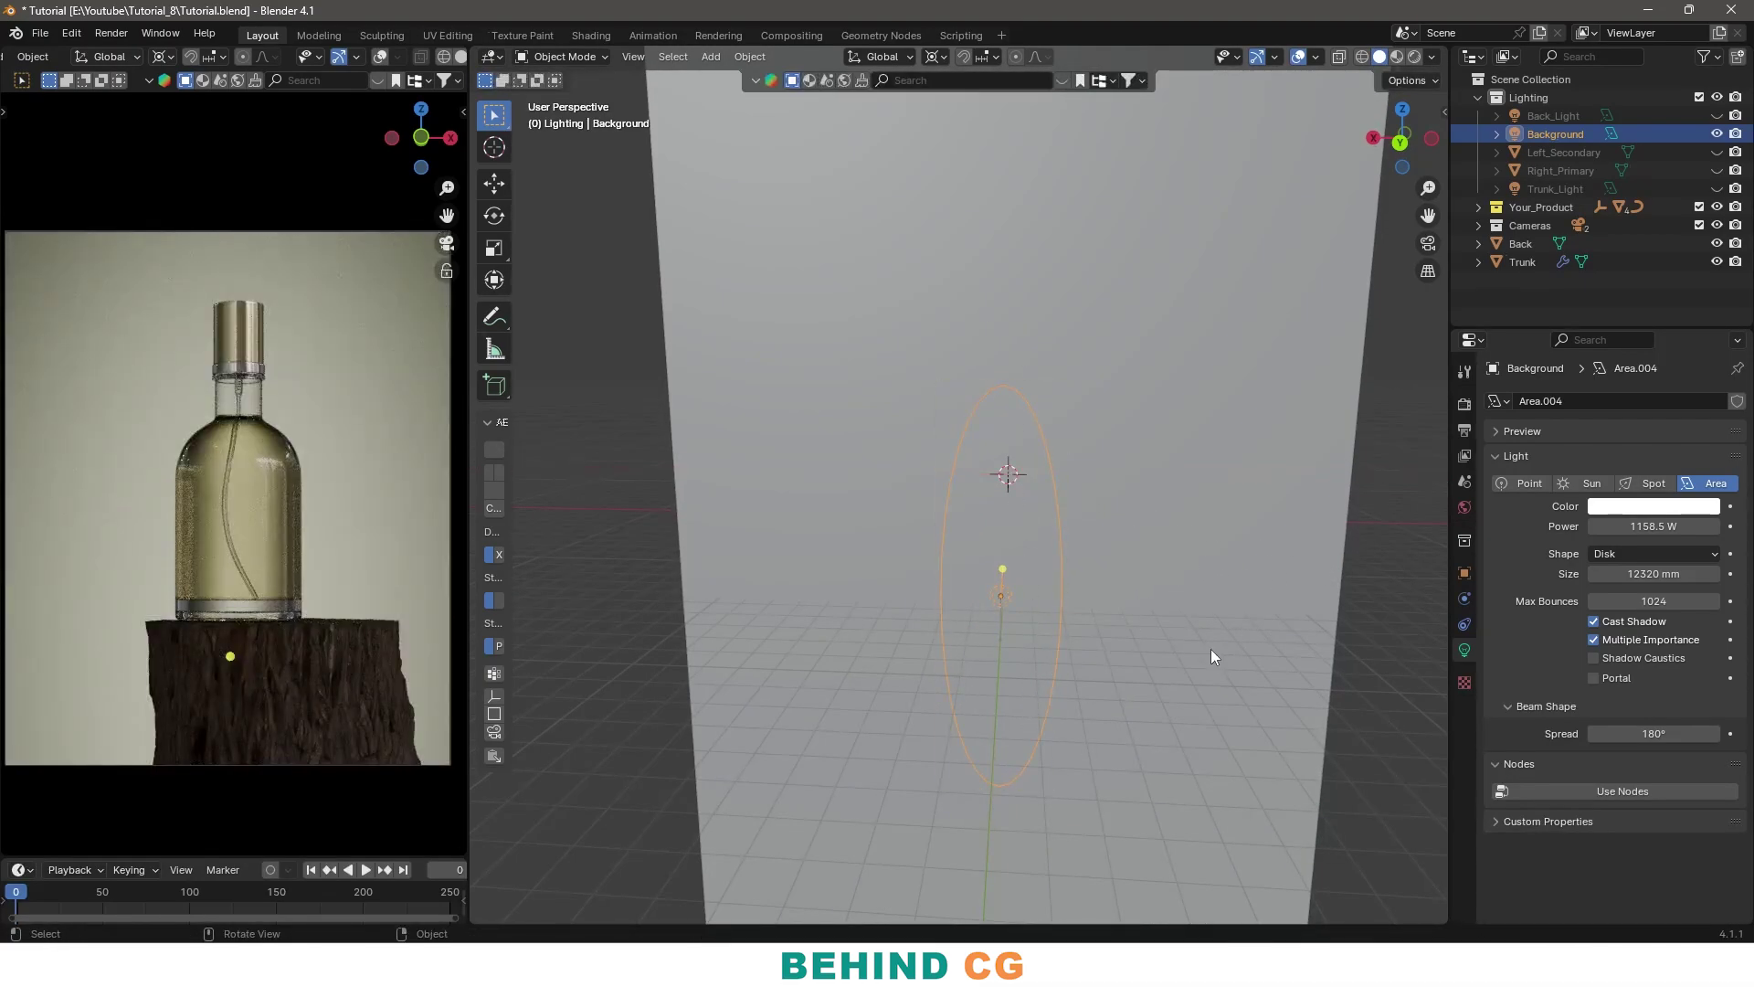
mouse_move(838, 624)
middle_down()
mouse_move(876, 539)
mouse_move(909, 531)
mouse_move(894, 598)
middle_up()
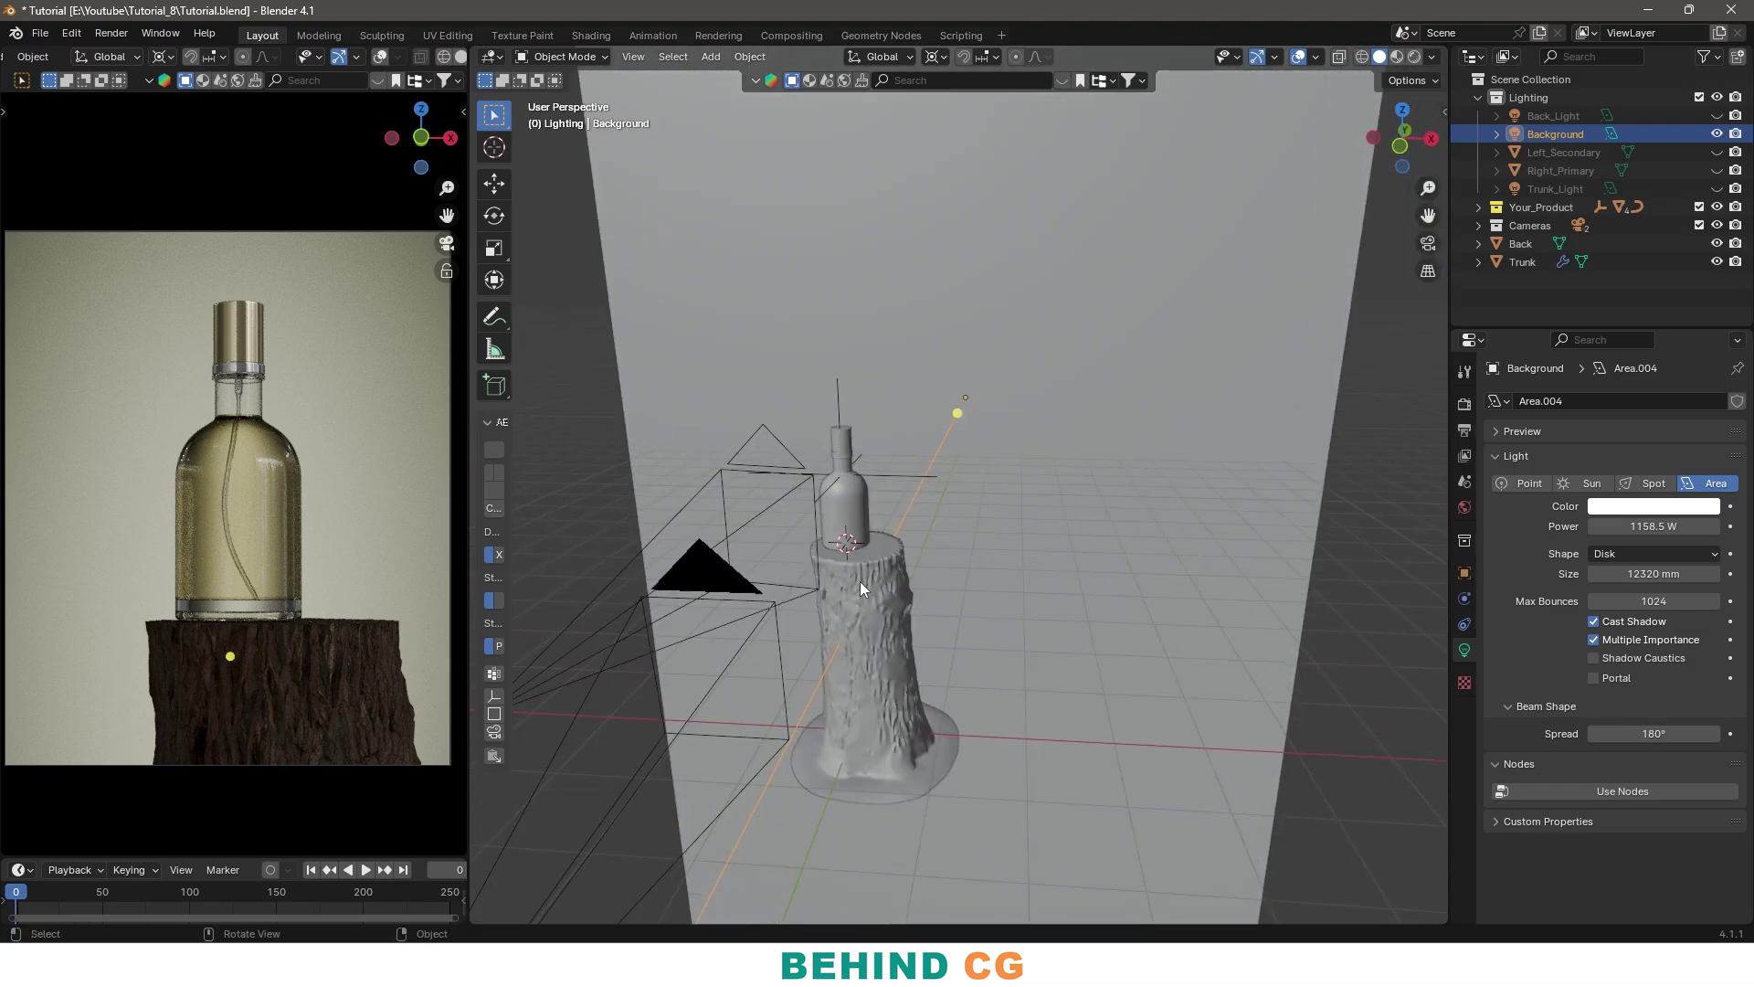
Turn Right_Primary back on and select its light plane
click(1716, 153)
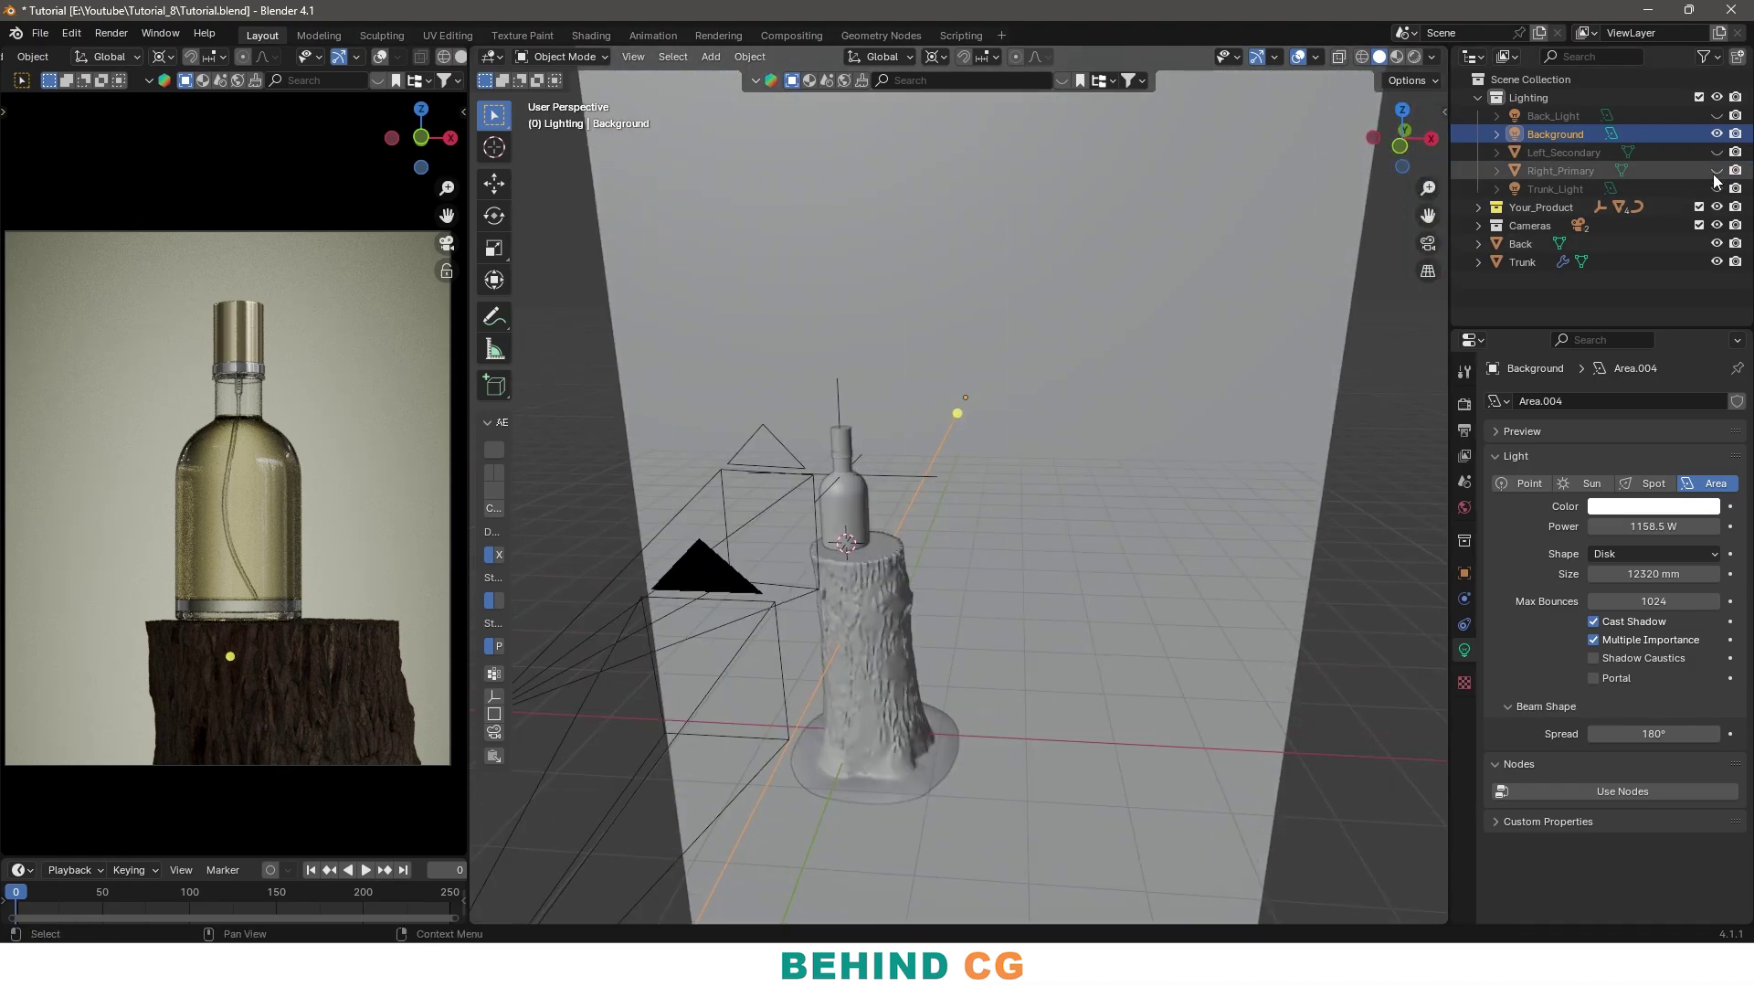
click(1714, 175)
middle_drag(1098, 448, 960, 453)
click(1281, 399)
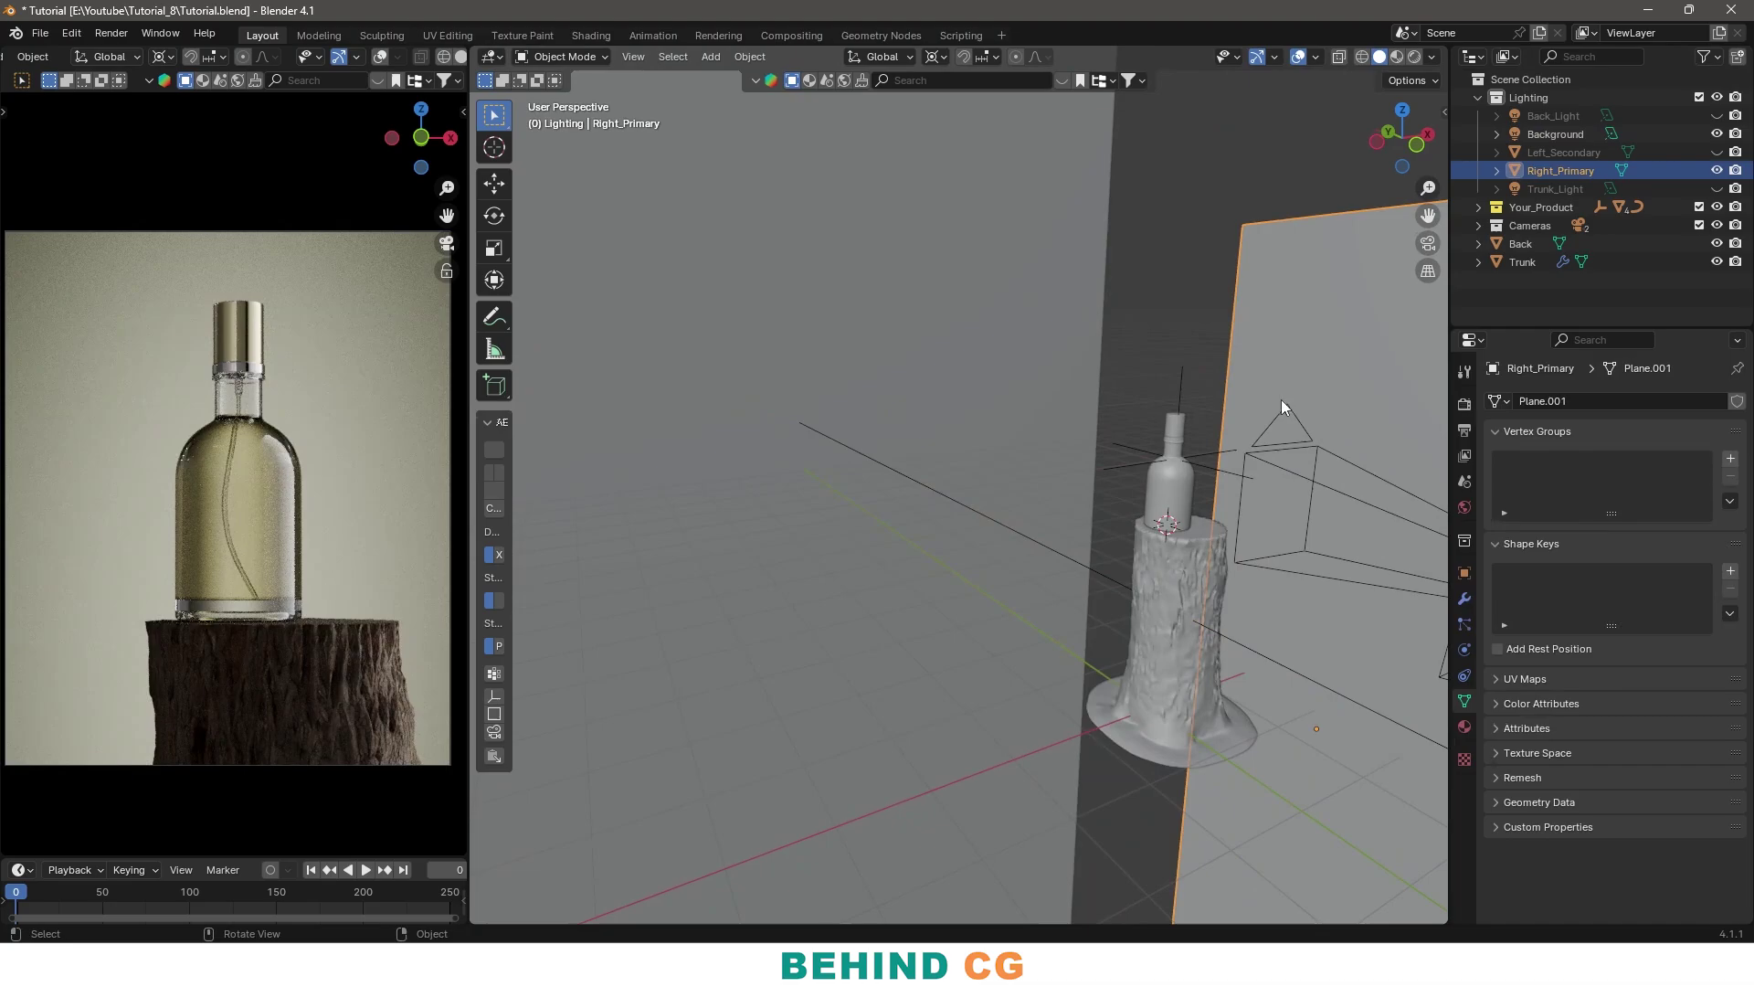
mouse_move(1282, 399)
middle_down()
mouse_move(1006, 346)
mouse_move(972, 481)
middle_up()
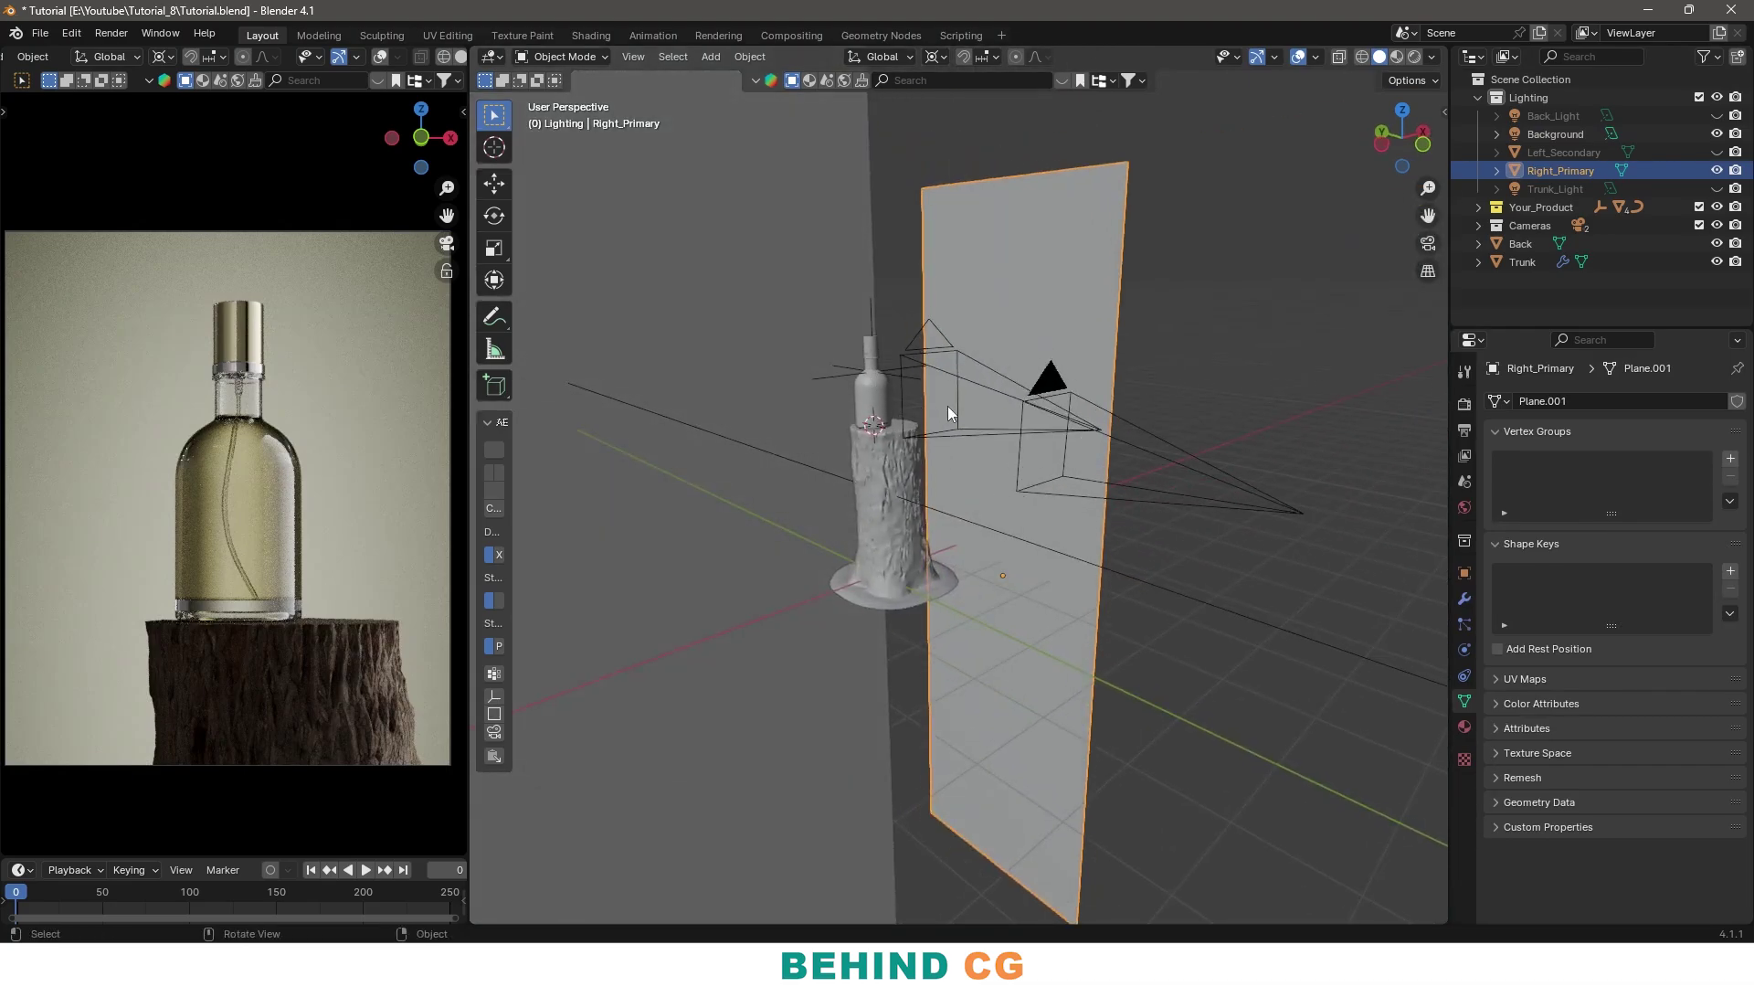
Add a test plane and delete it again
key(shift+a)
key(shift+a)
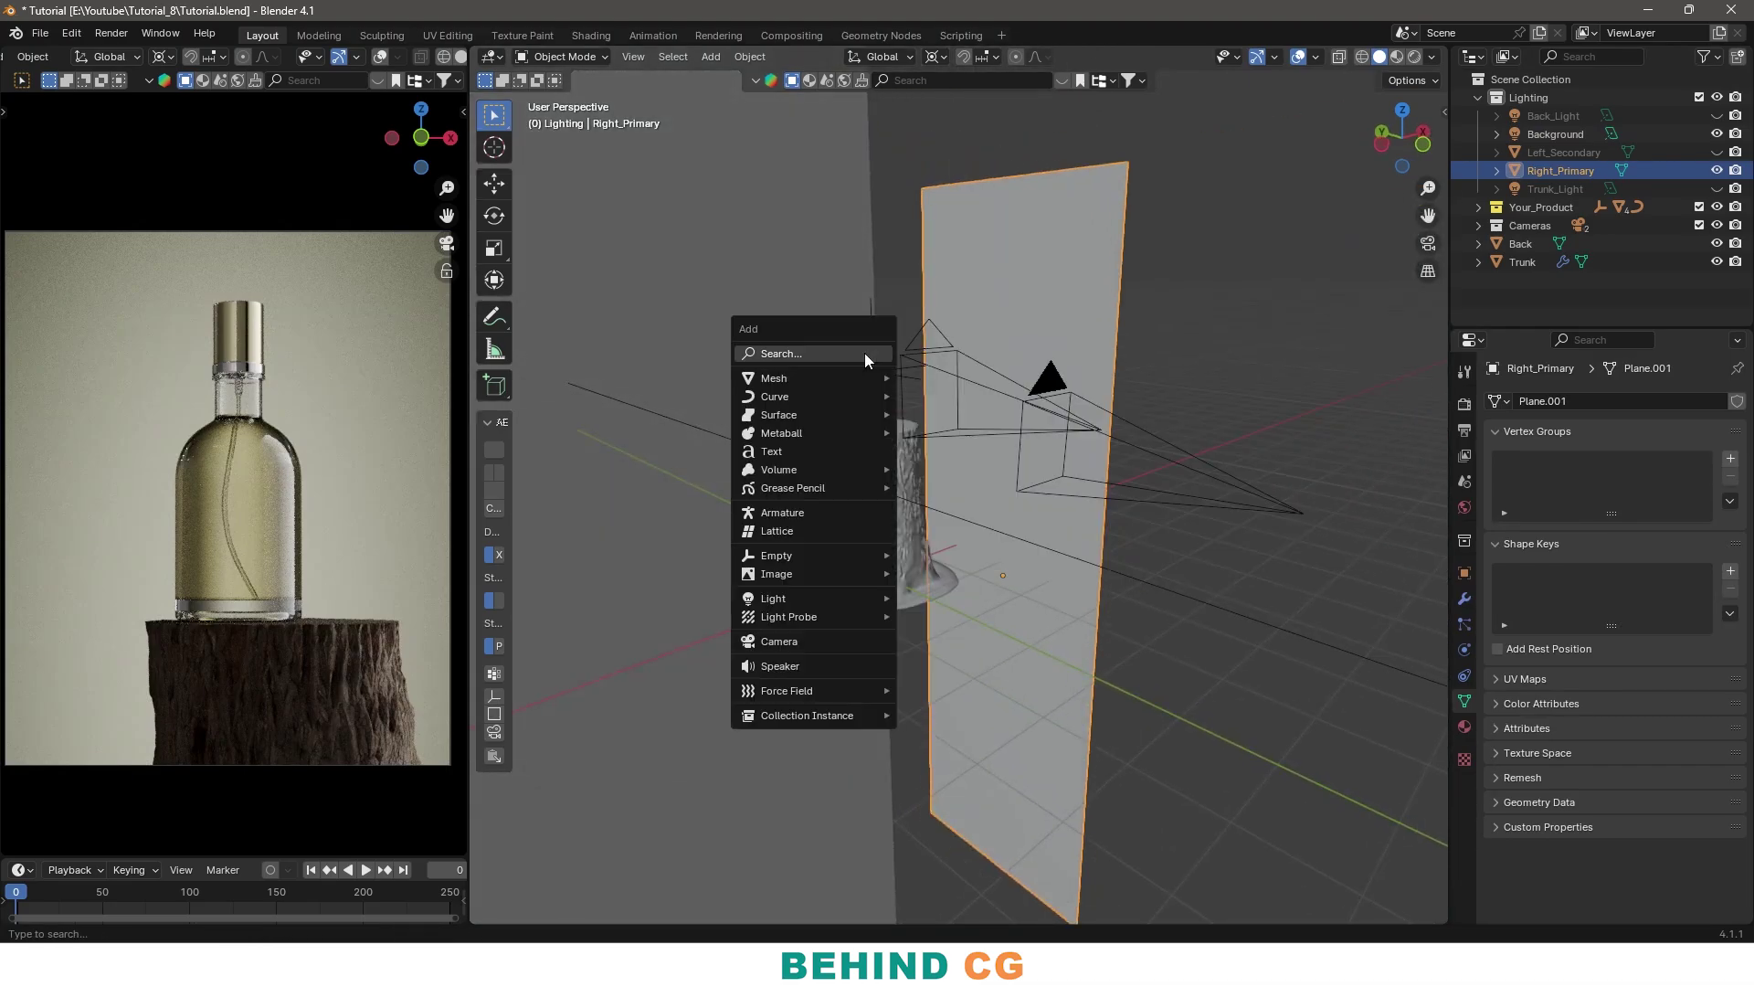
mouse_move(808, 377)
click(932, 376)
key(Delete)
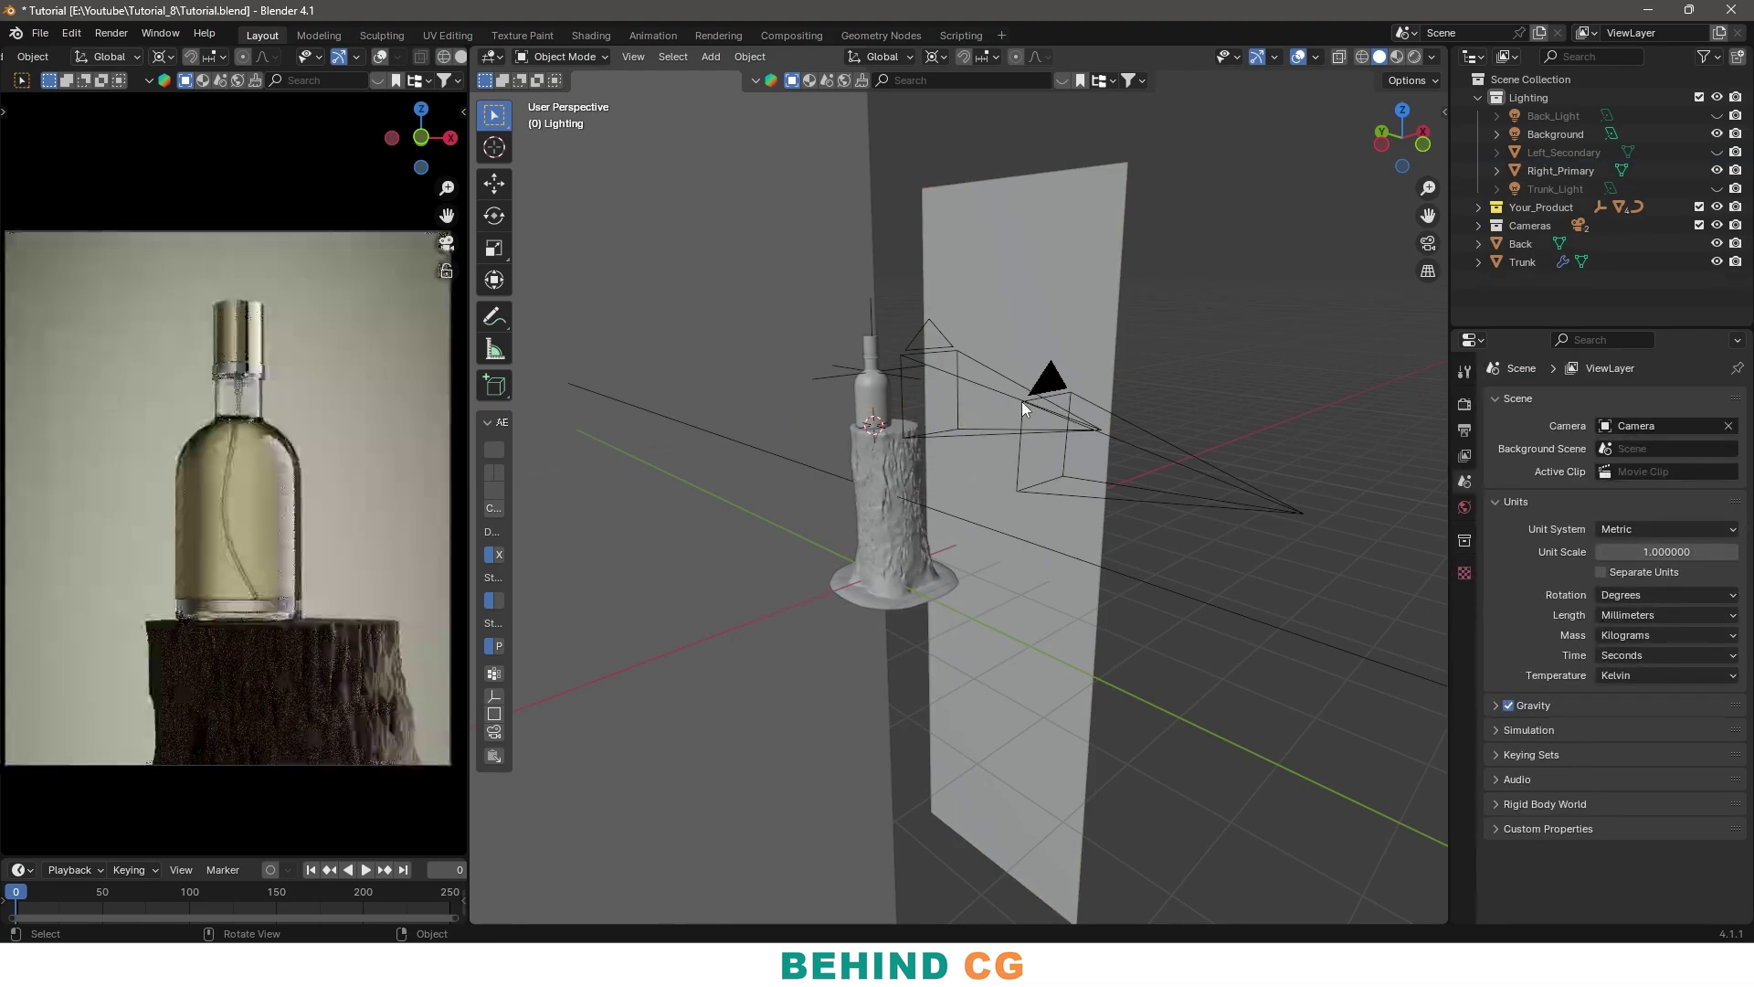
Preview rendered, reselect Right_Primary, and split the 3D view into two stacked areas
key(z)
mouse_move(1024, 495)
middle_down()
mouse_move(1016, 517)
mouse_move(1110, 328)
middle_up()
click(1156, 358)
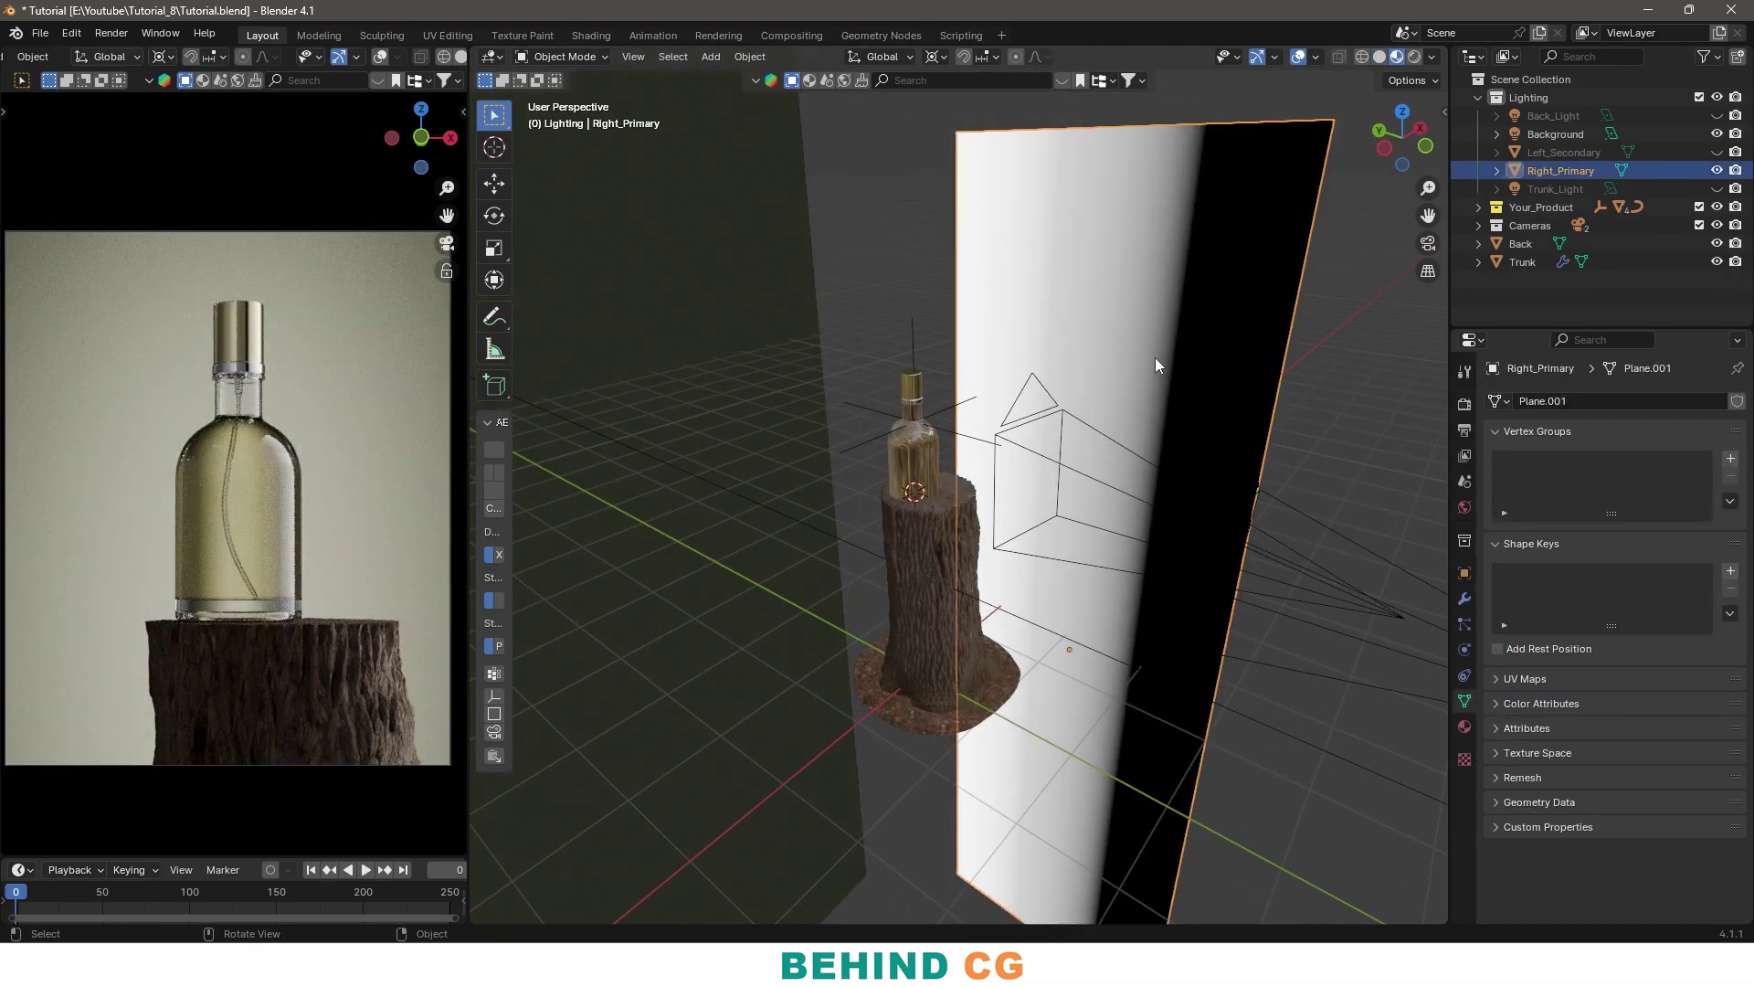
drag(1443, 927, 1418, 509)
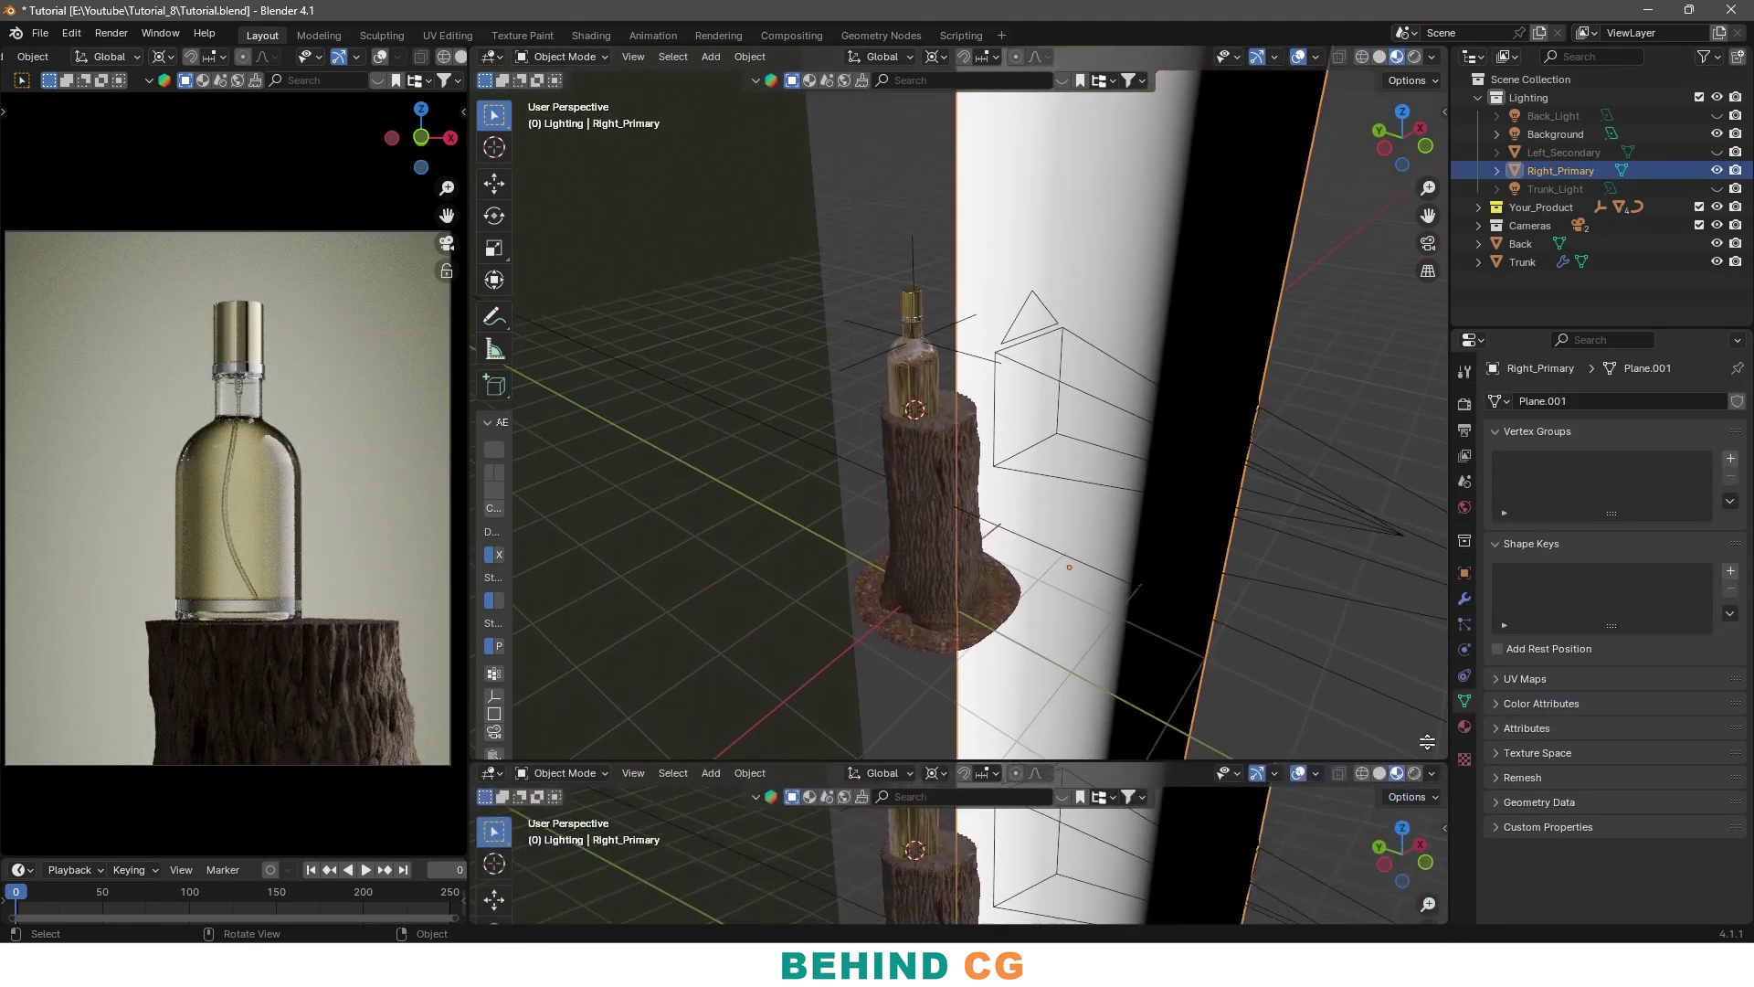
Turn the lower area into the Shader Editor showing Right_Primary's gradient nodes
click(491, 521)
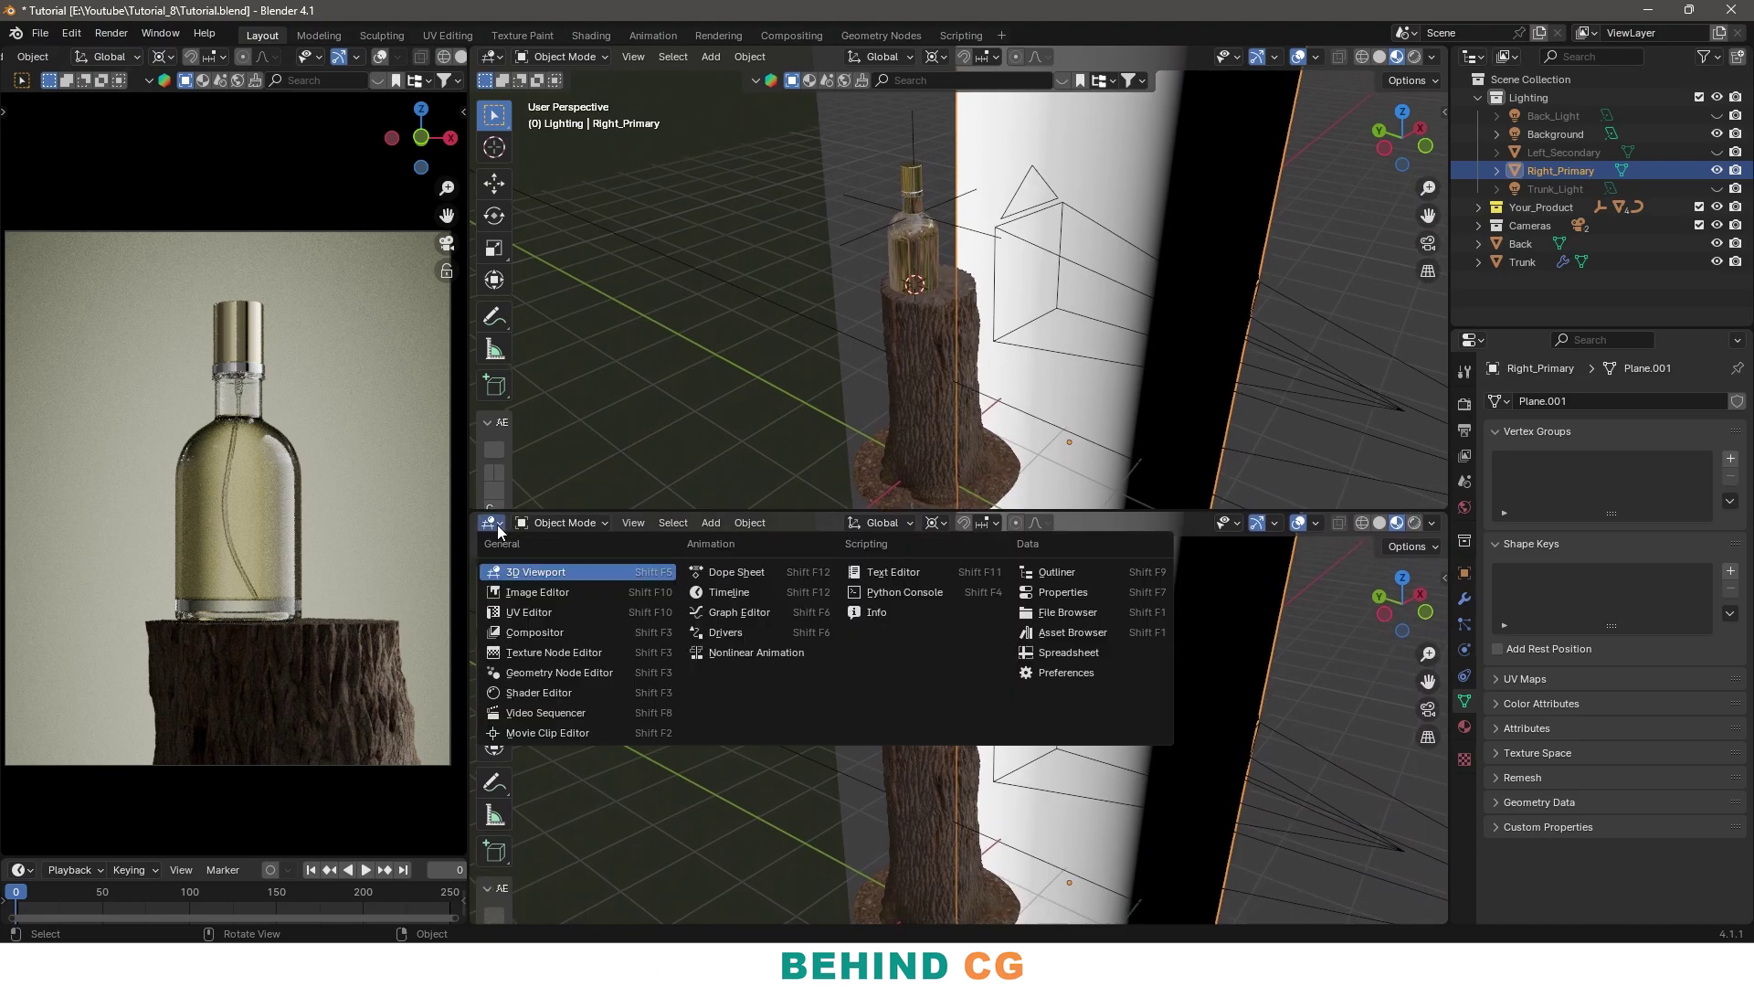
click(539, 692)
scroll(927, 712, up, 4)
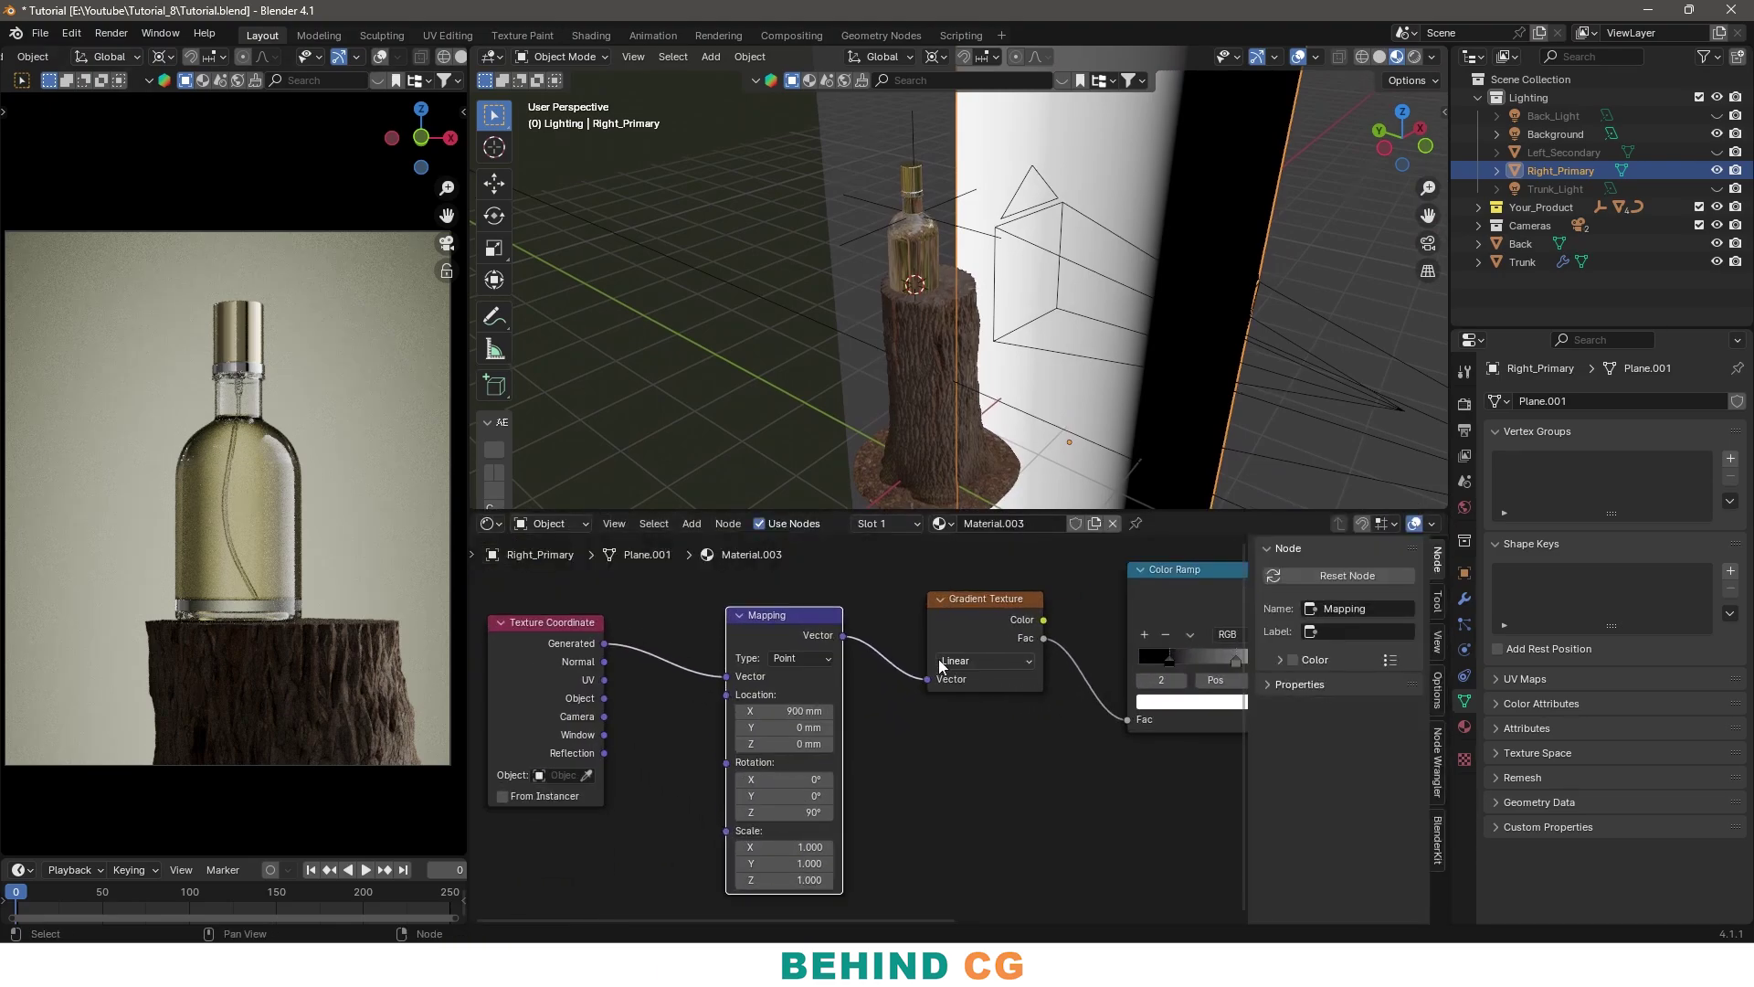
middle_drag(926, 710, 767, 712)
click(763, 654)
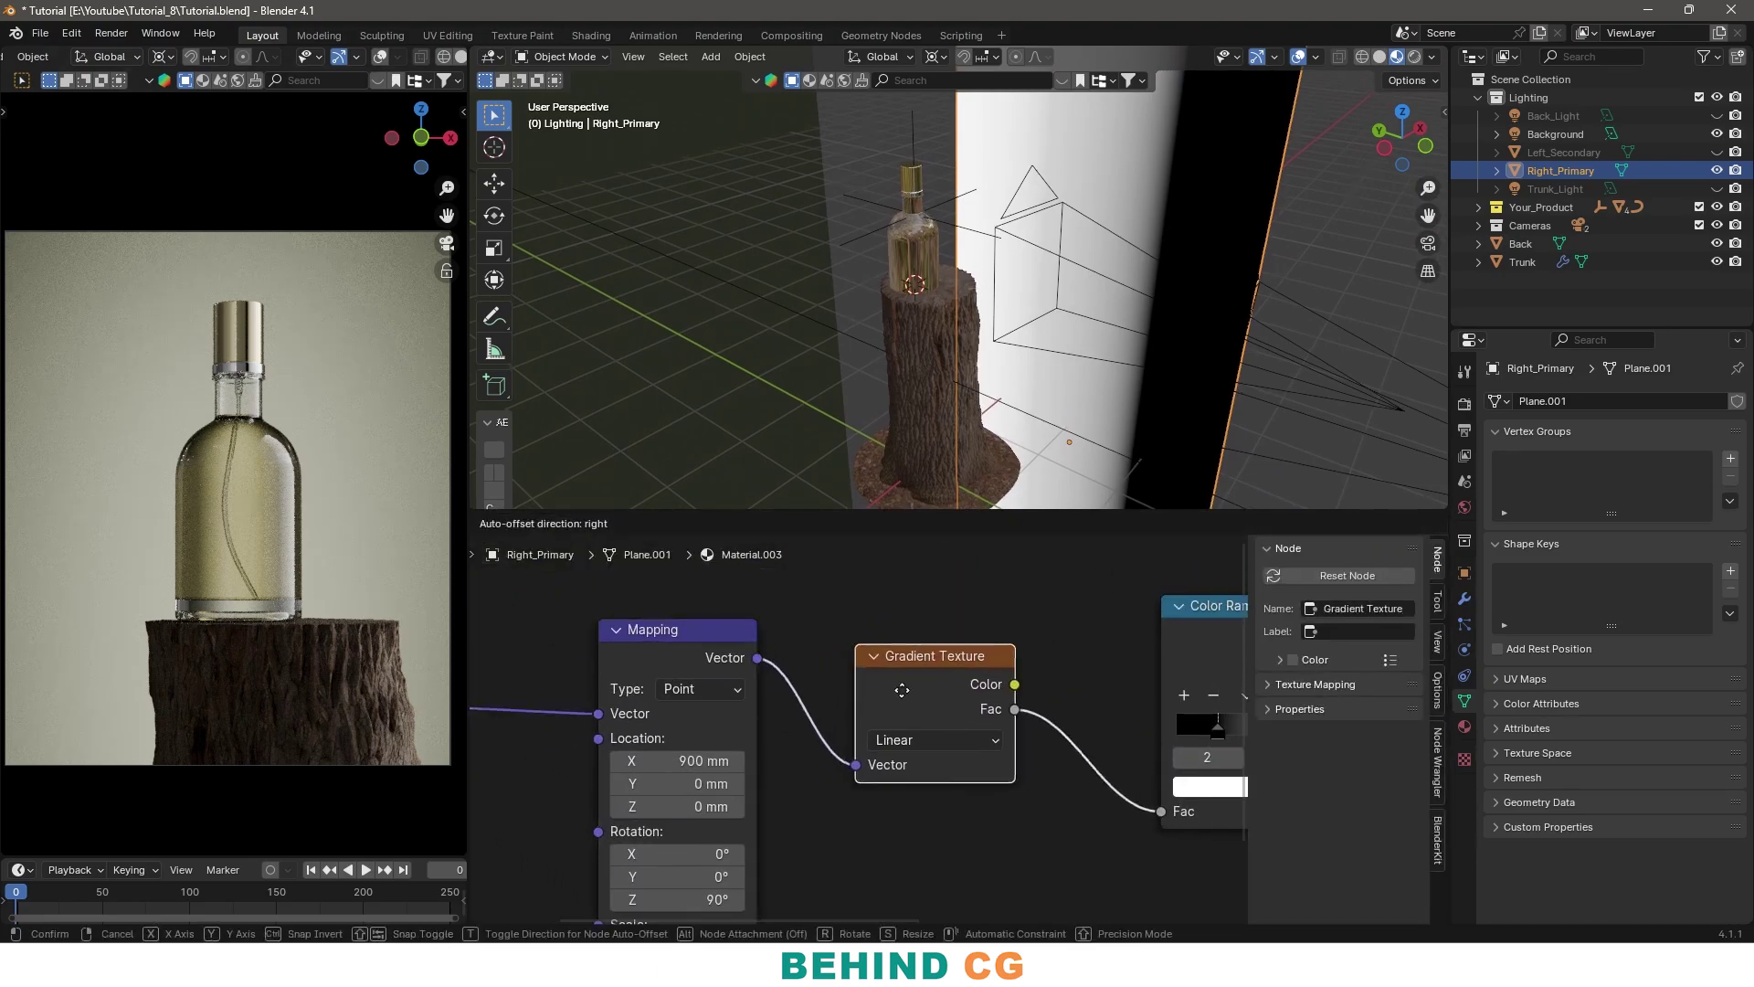
scroll(1117, 644, down, 2)
Adjust the emission strength and move the black Color Ramp stop inward
mouse_move(887, 686)
middle_down()
mouse_move(915, 672)
mouse_move(863, 671)
middle_up()
click(877, 639)
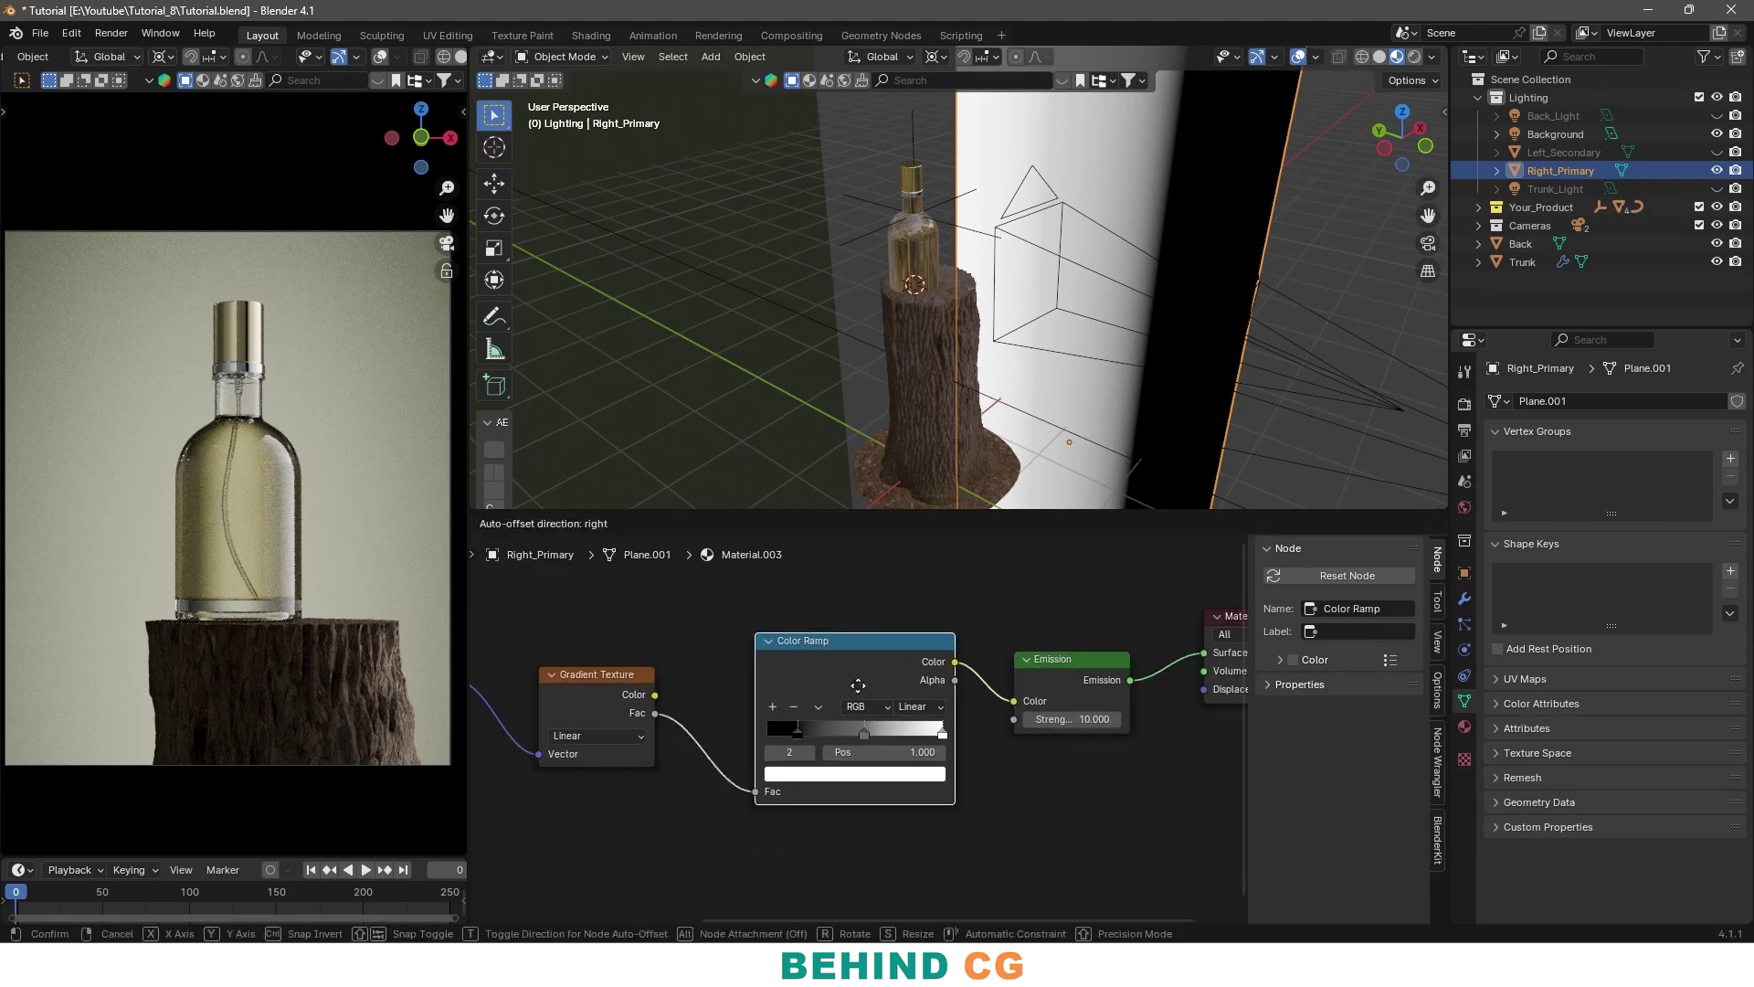
mouse_move(767, 754)
middle_down()
mouse_move(683, 749)
mouse_move(1014, 699)
middle_up()
click(682, 649)
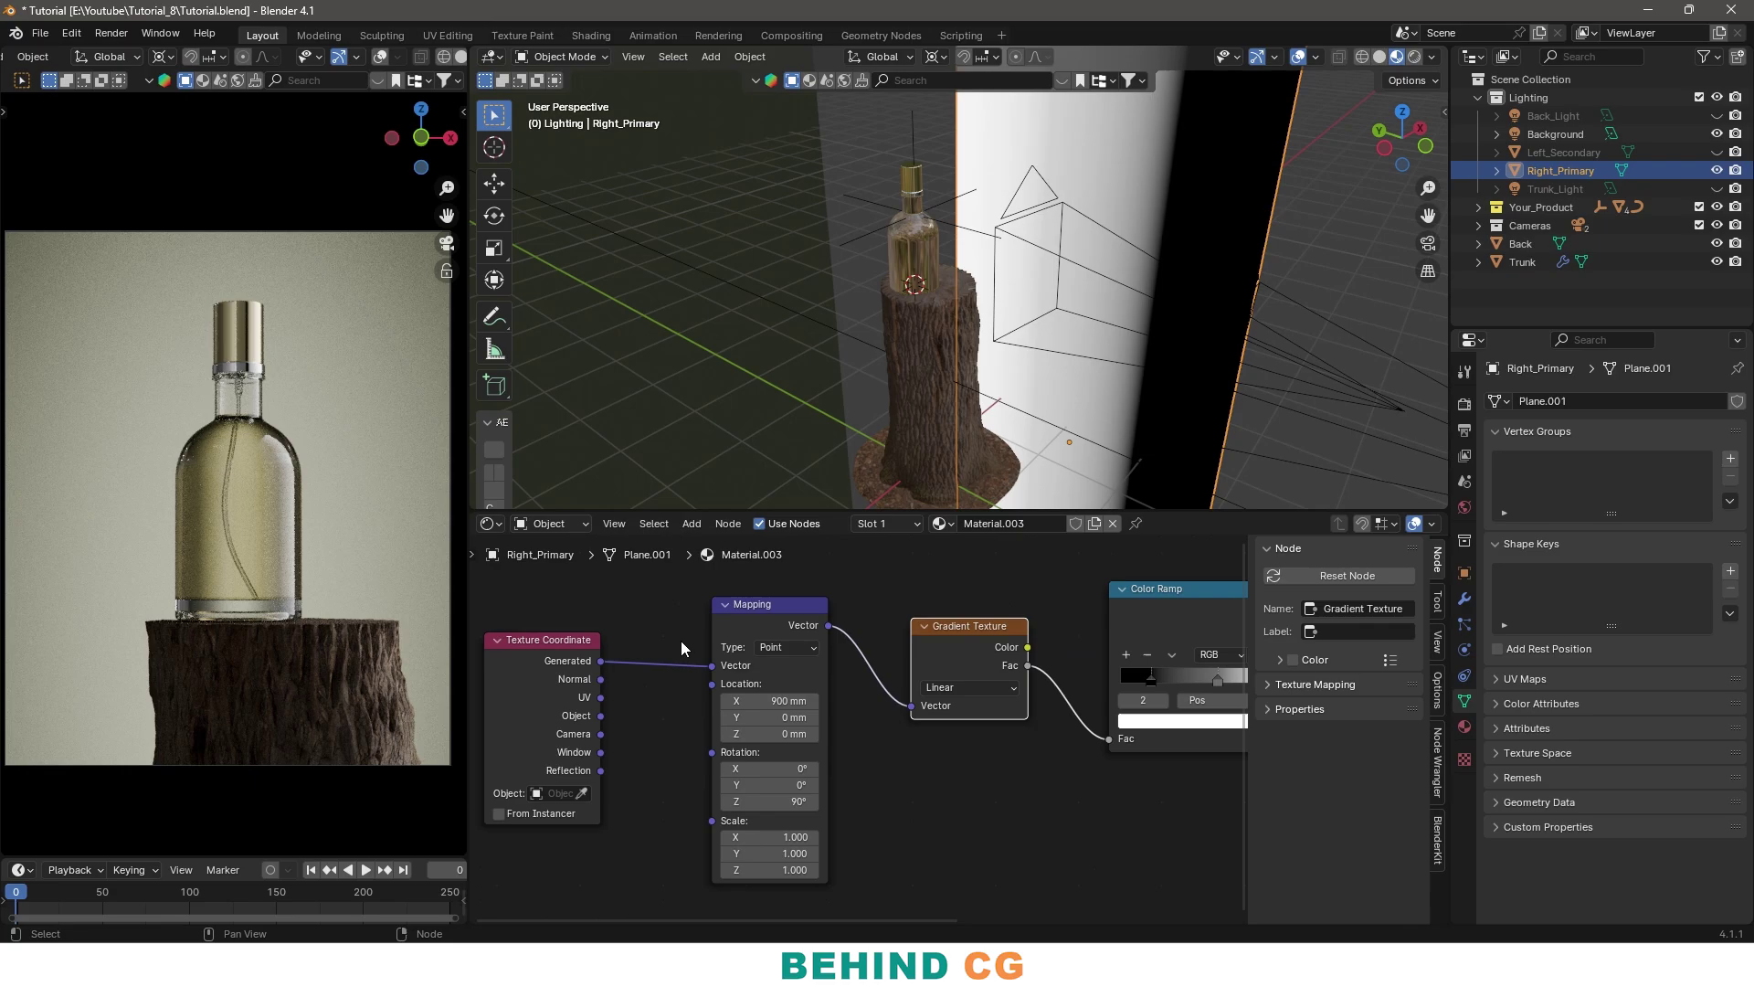
middle_drag(845, 744, 617, 769)
scroll(900, 720, up, 2)
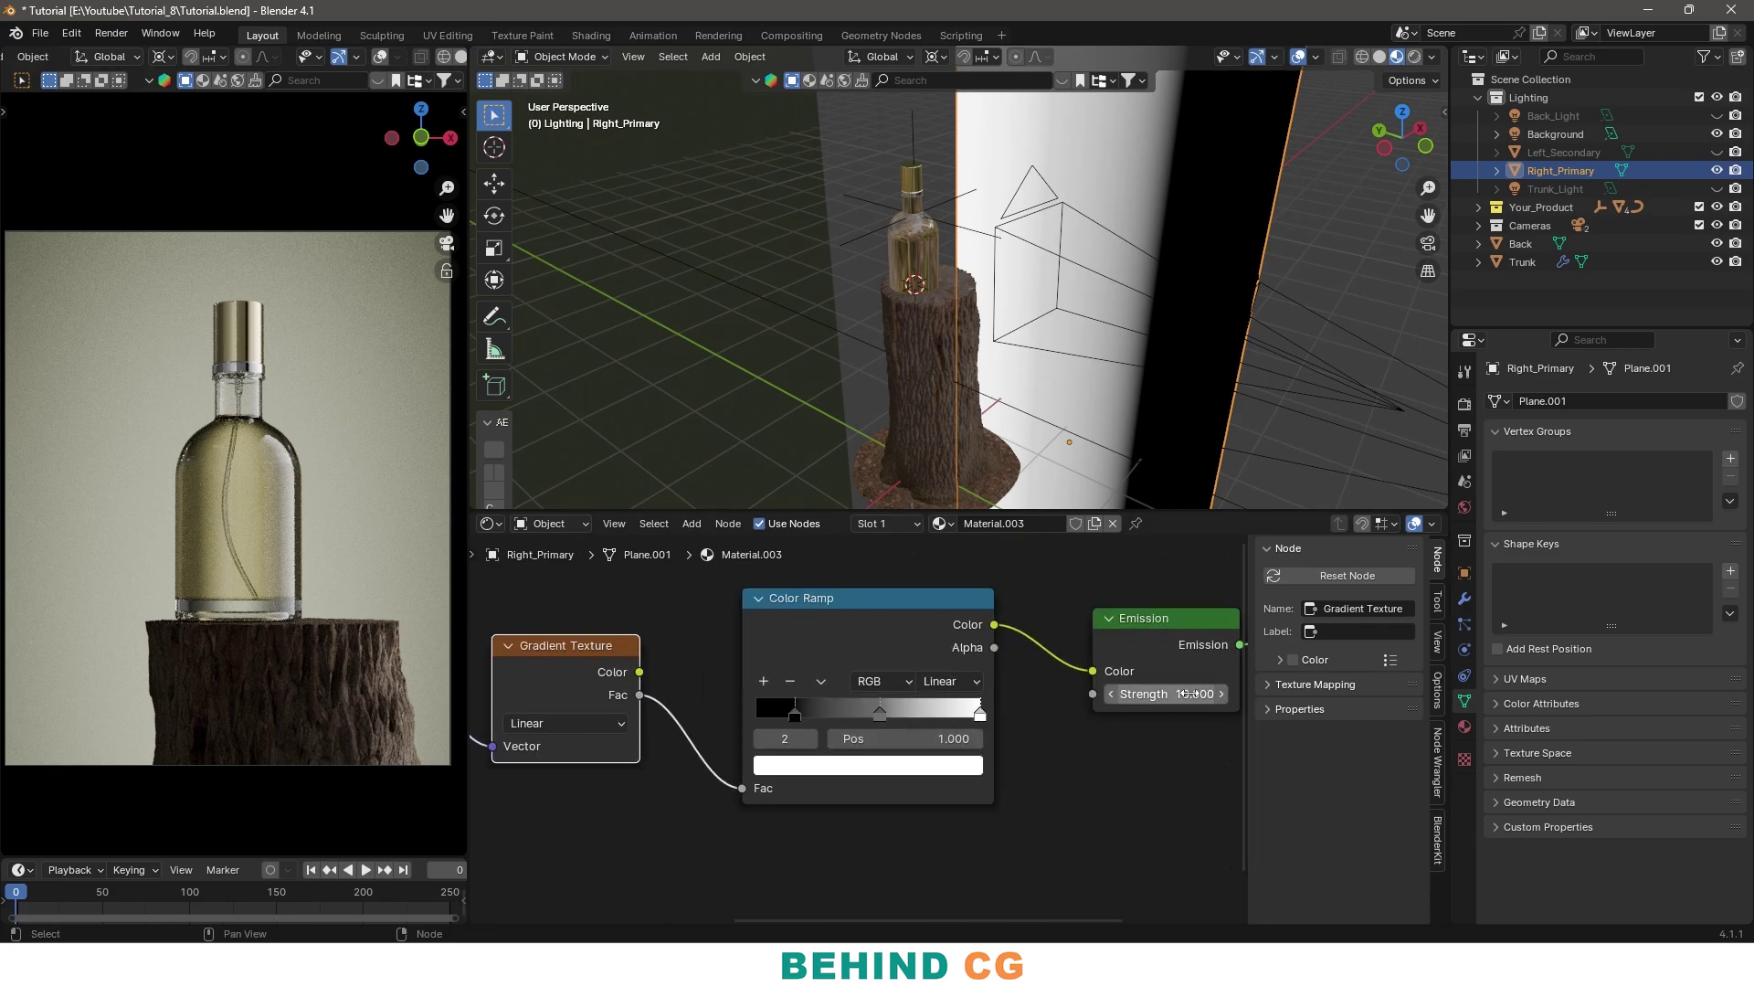
mouse_move(1186, 693)
mouse_down()
mouse_move(1206, 693)
mouse_move(1166, 694)
mouse_move(1234, 696)
mouse_up()
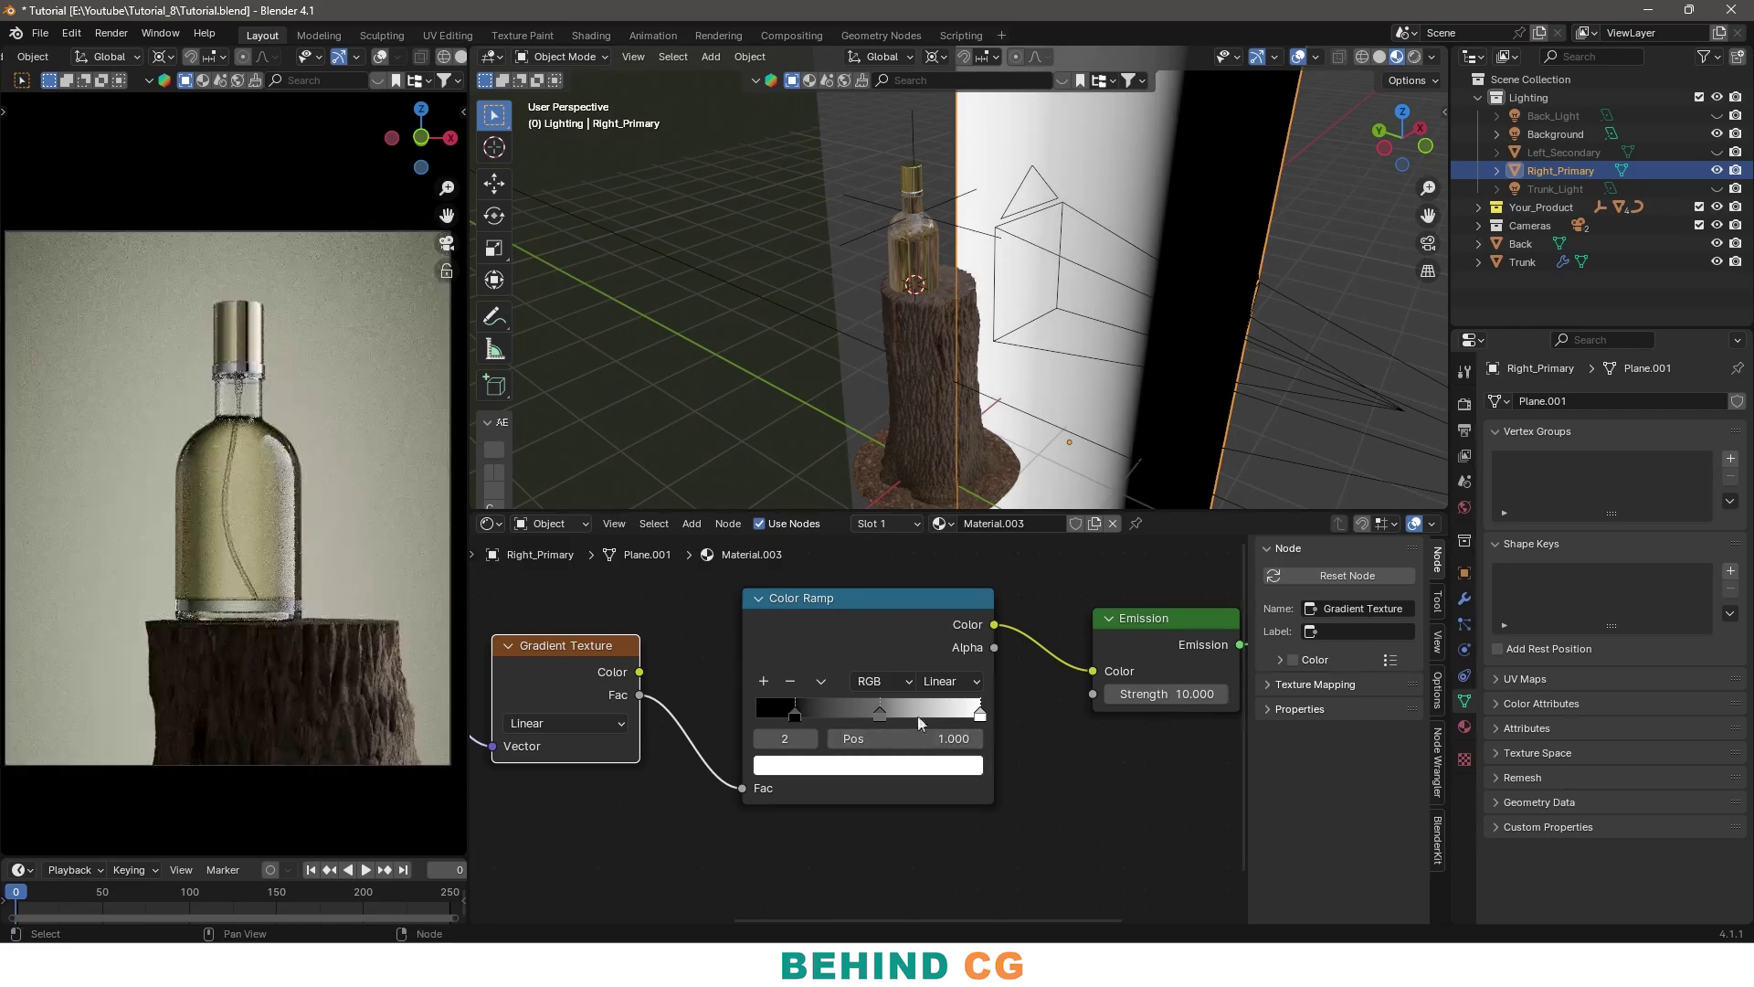
drag(882, 715, 782, 711)
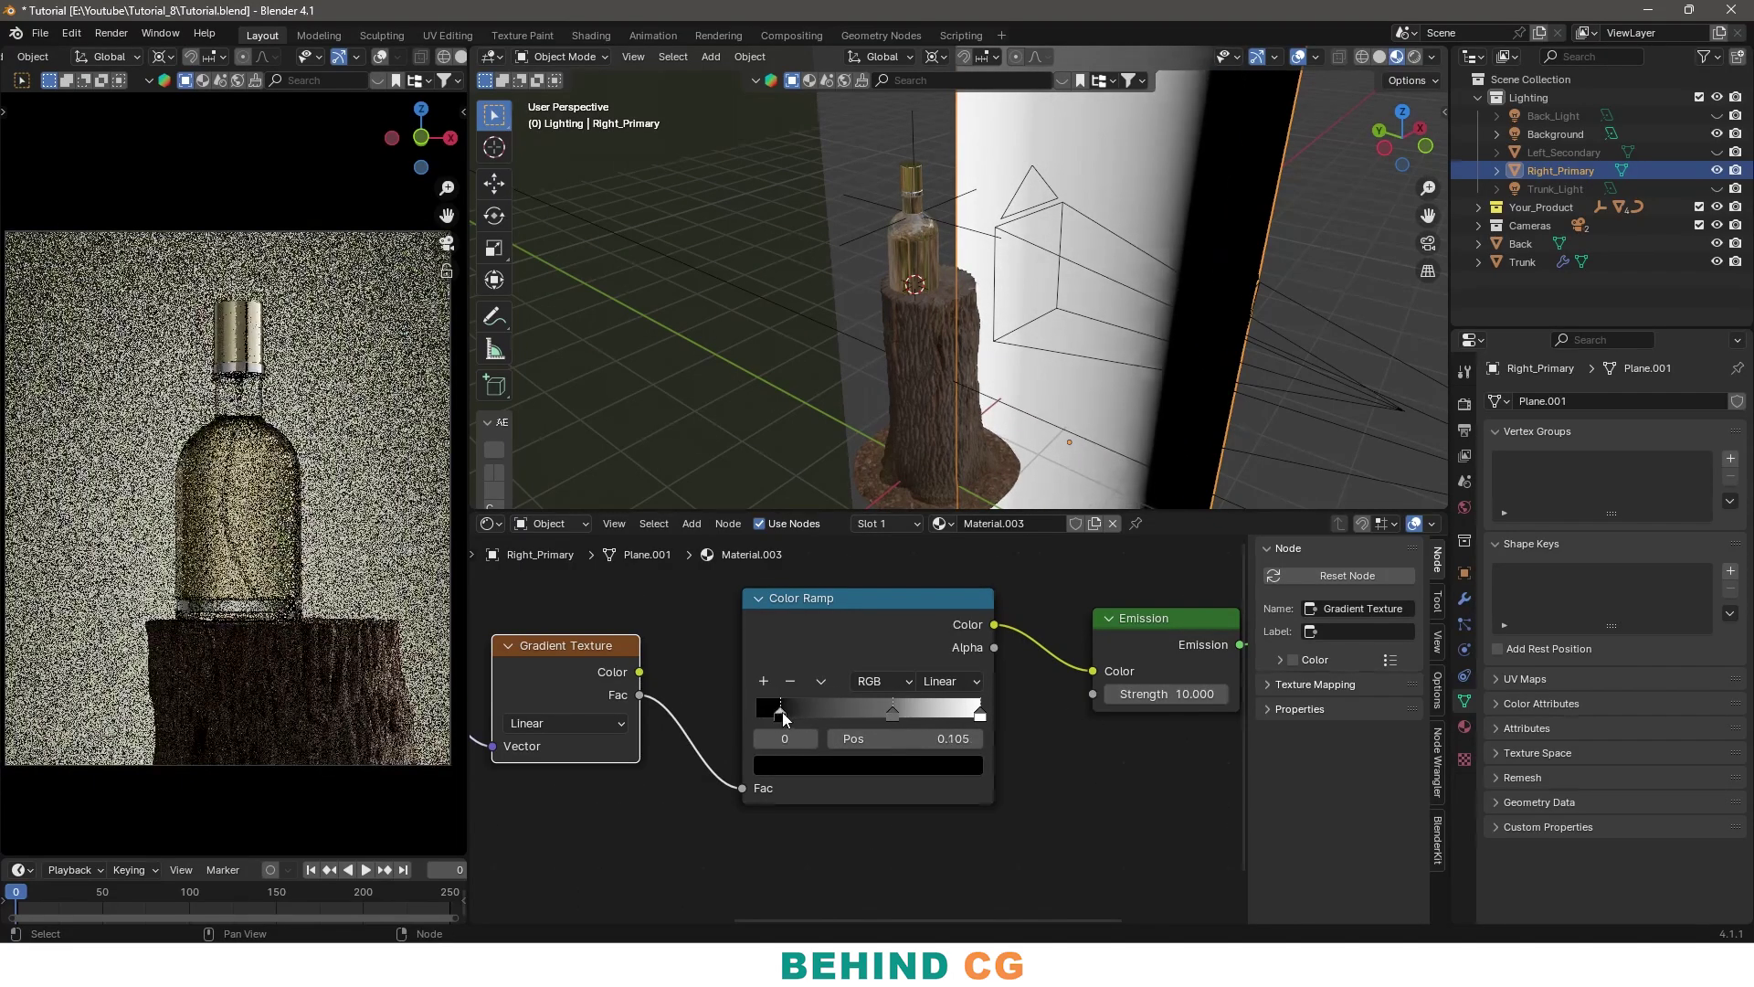
click(893, 711)
Move the Right_Primary plane along X, then along Y
mouse_move(960, 274)
middle_down()
mouse_move(924, 359)
mouse_move(959, 343)
middle_up()
key(r)
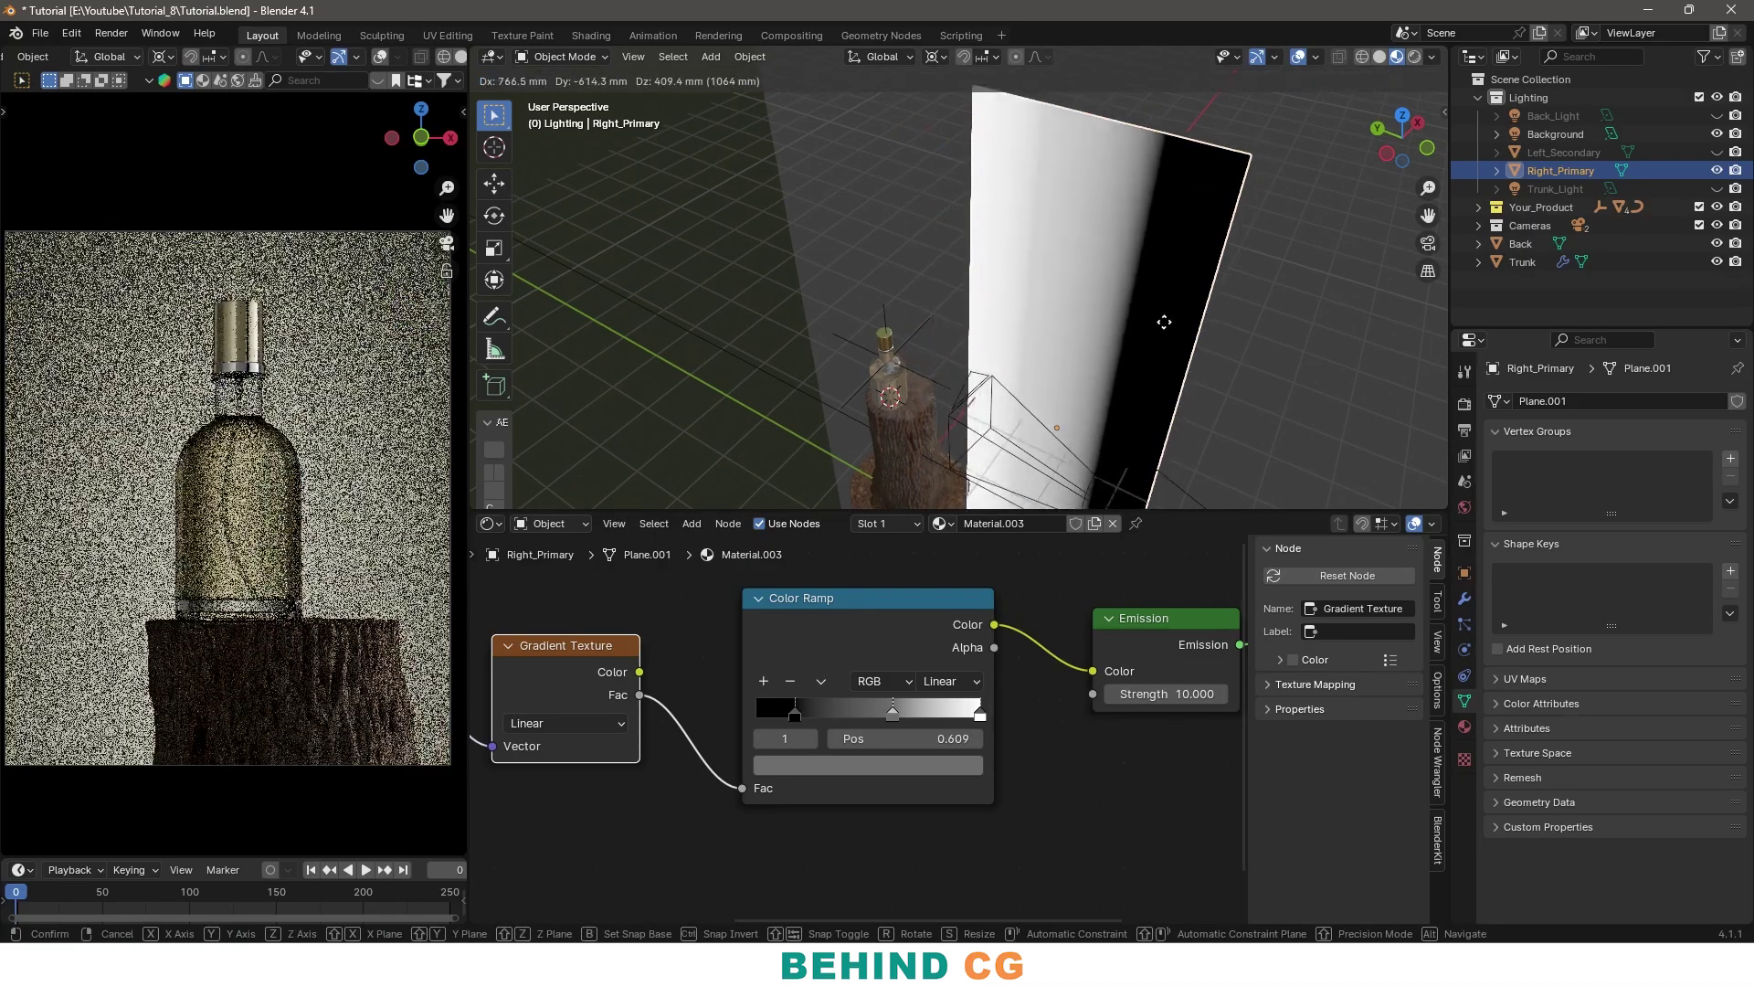
key(r)
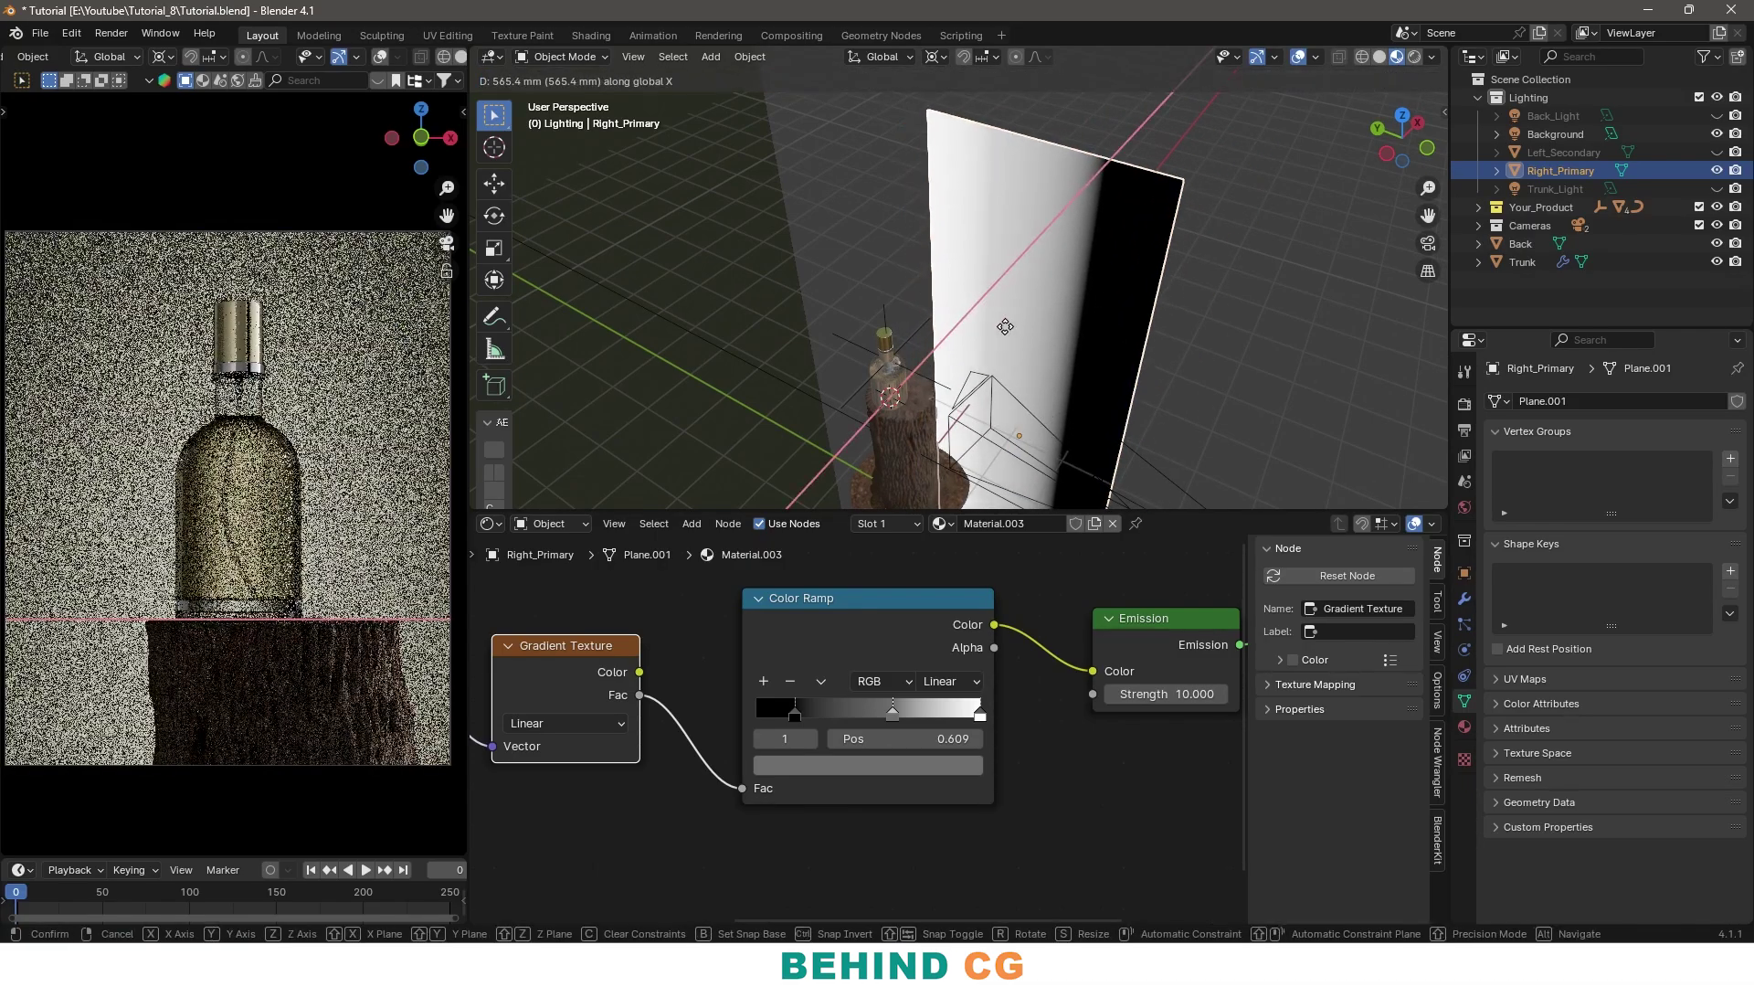
key(Escape)
key(g)
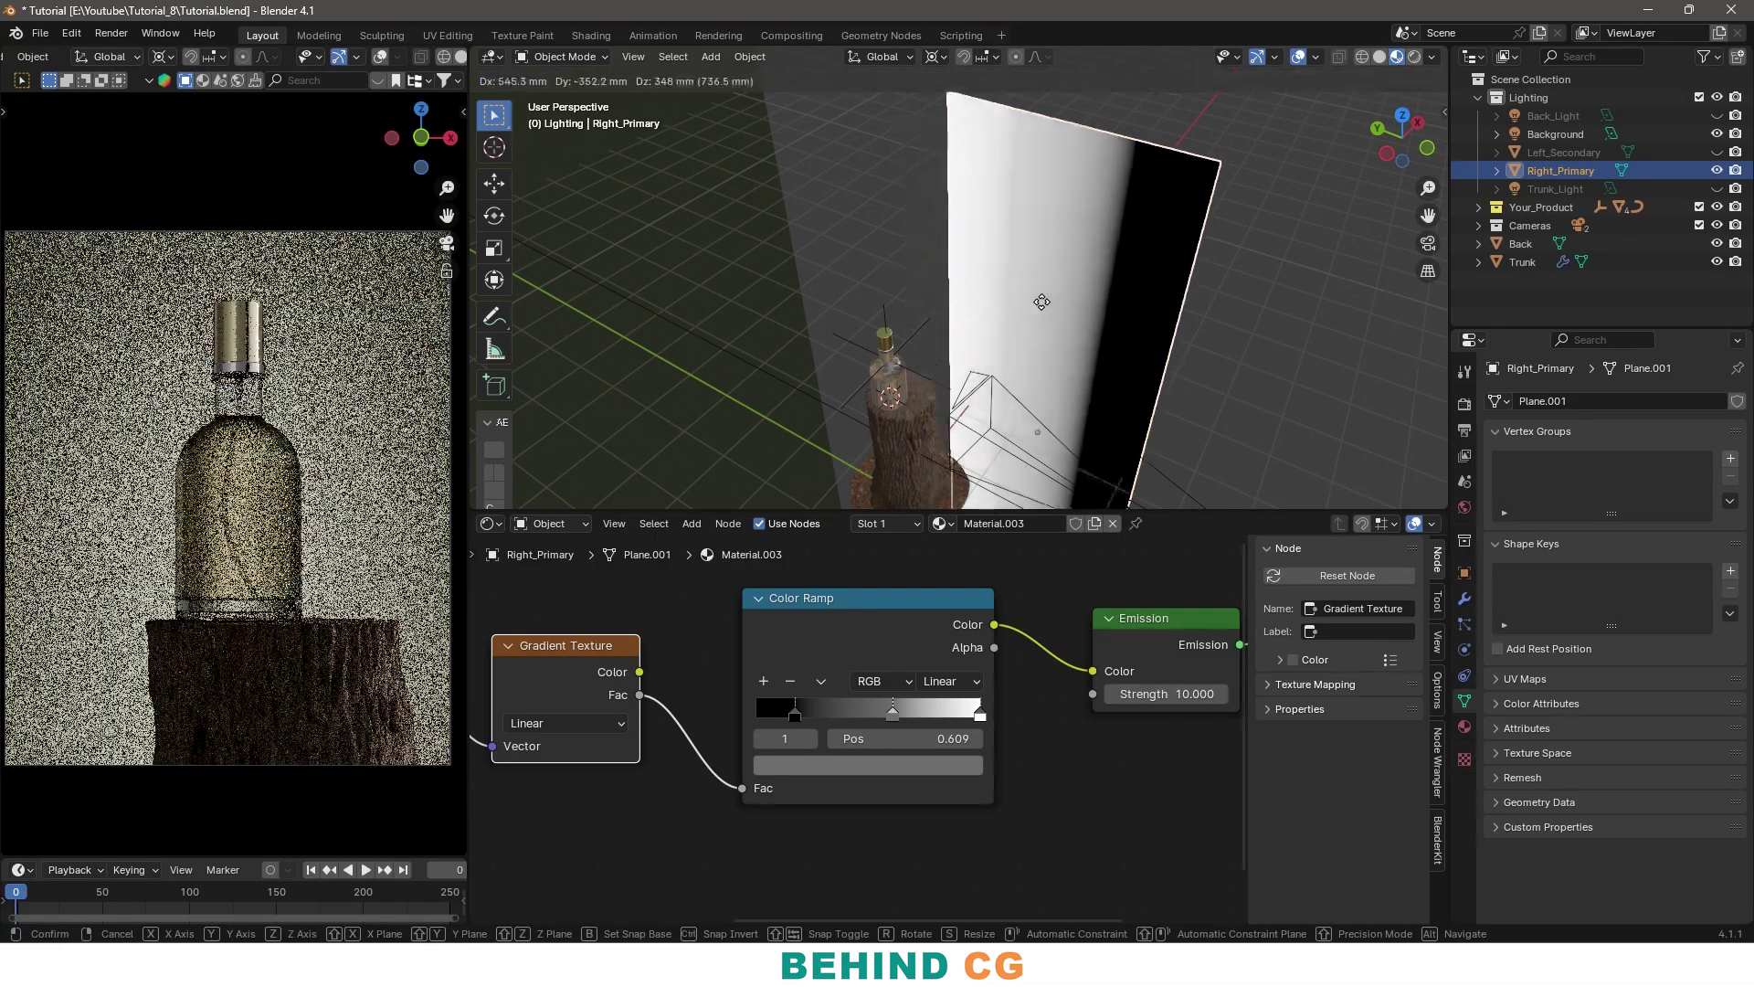
key(x)
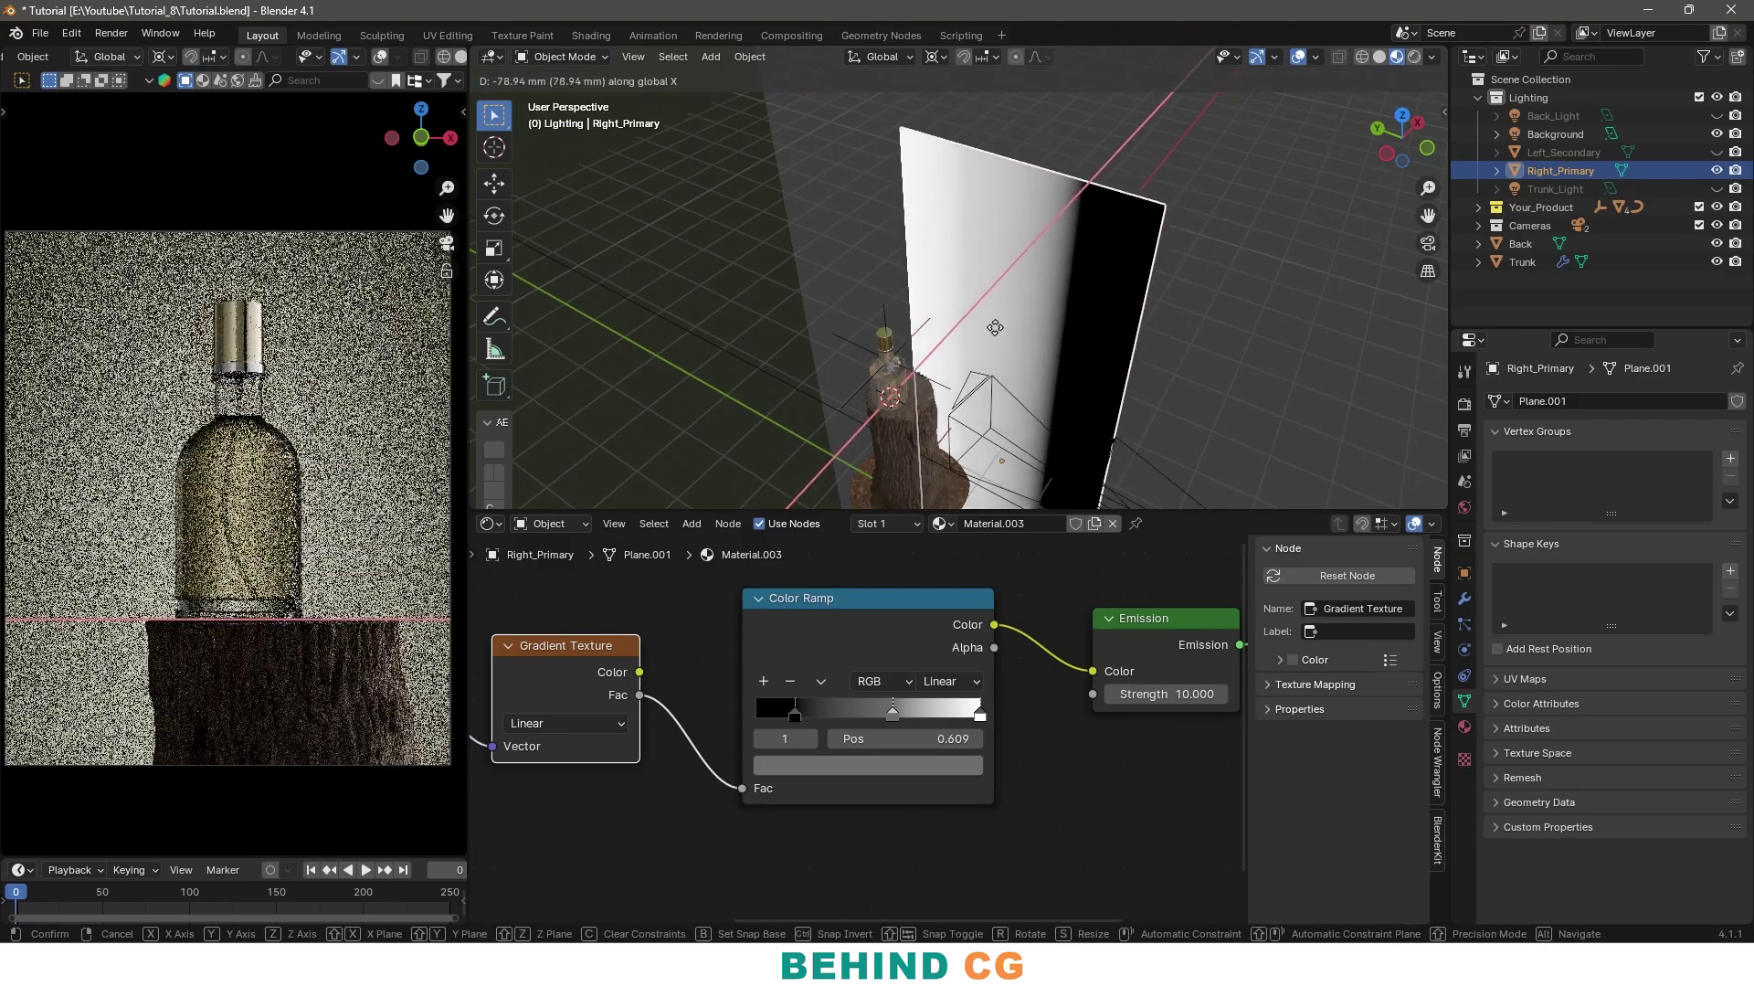
click(970, 316)
key(g)
key(y)
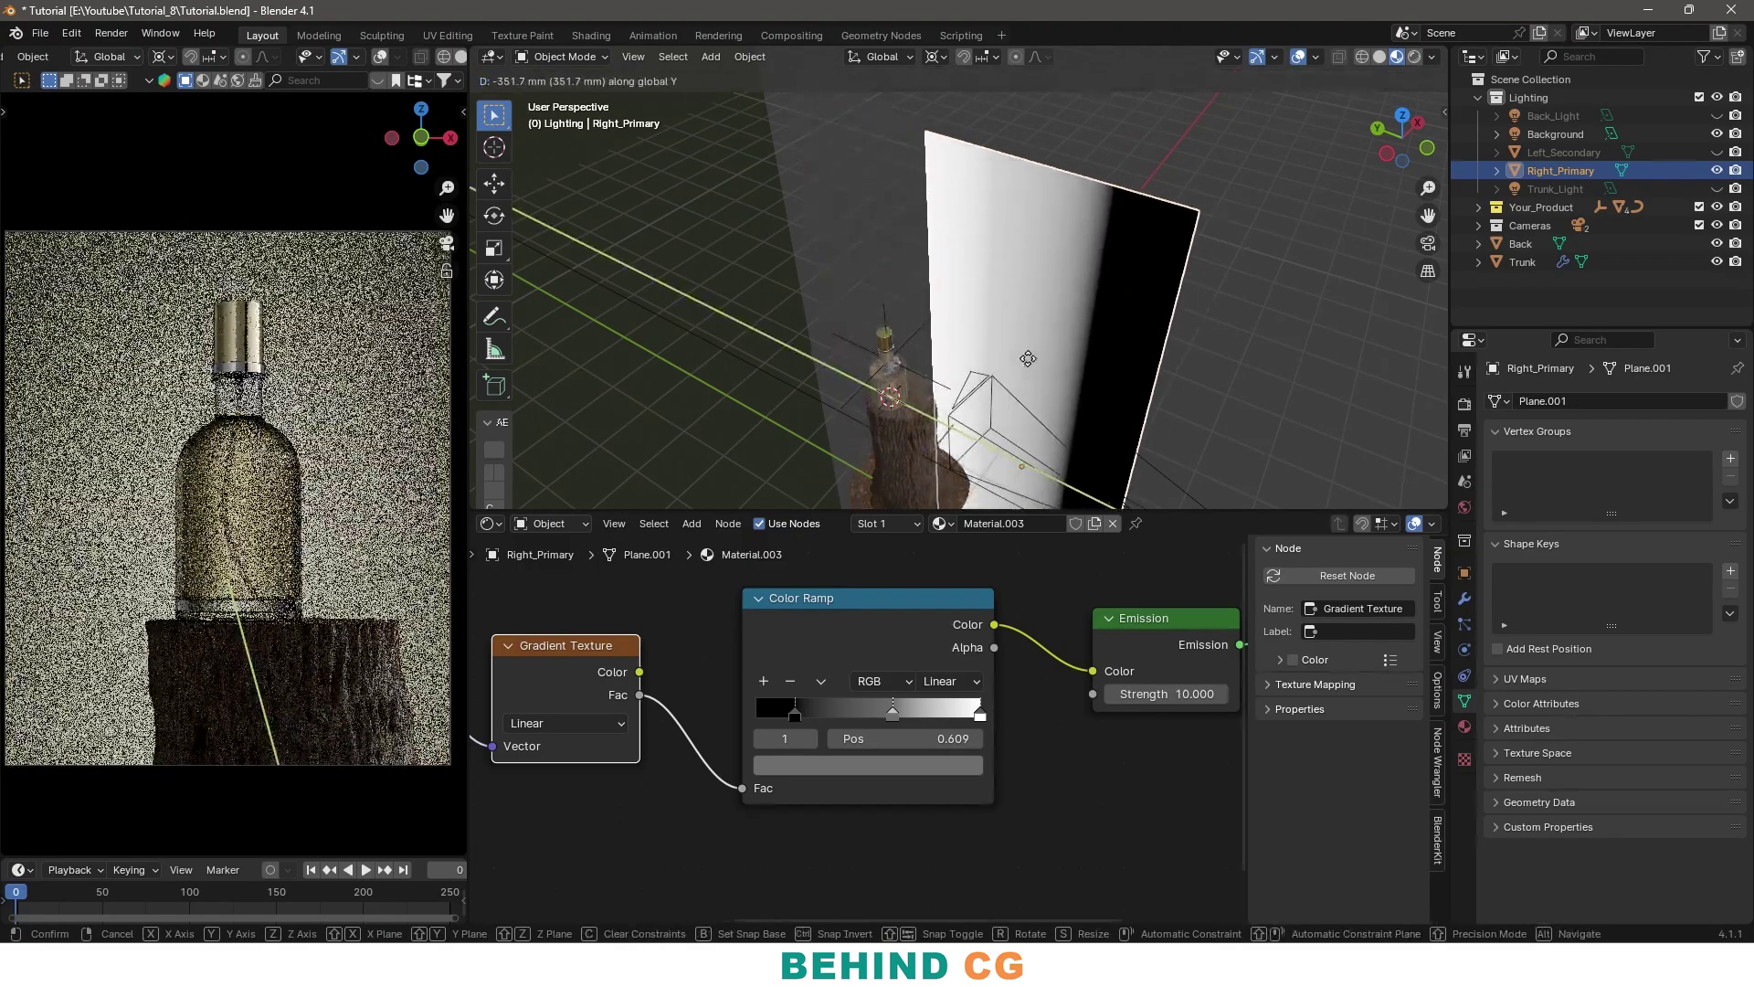
click(1023, 366)
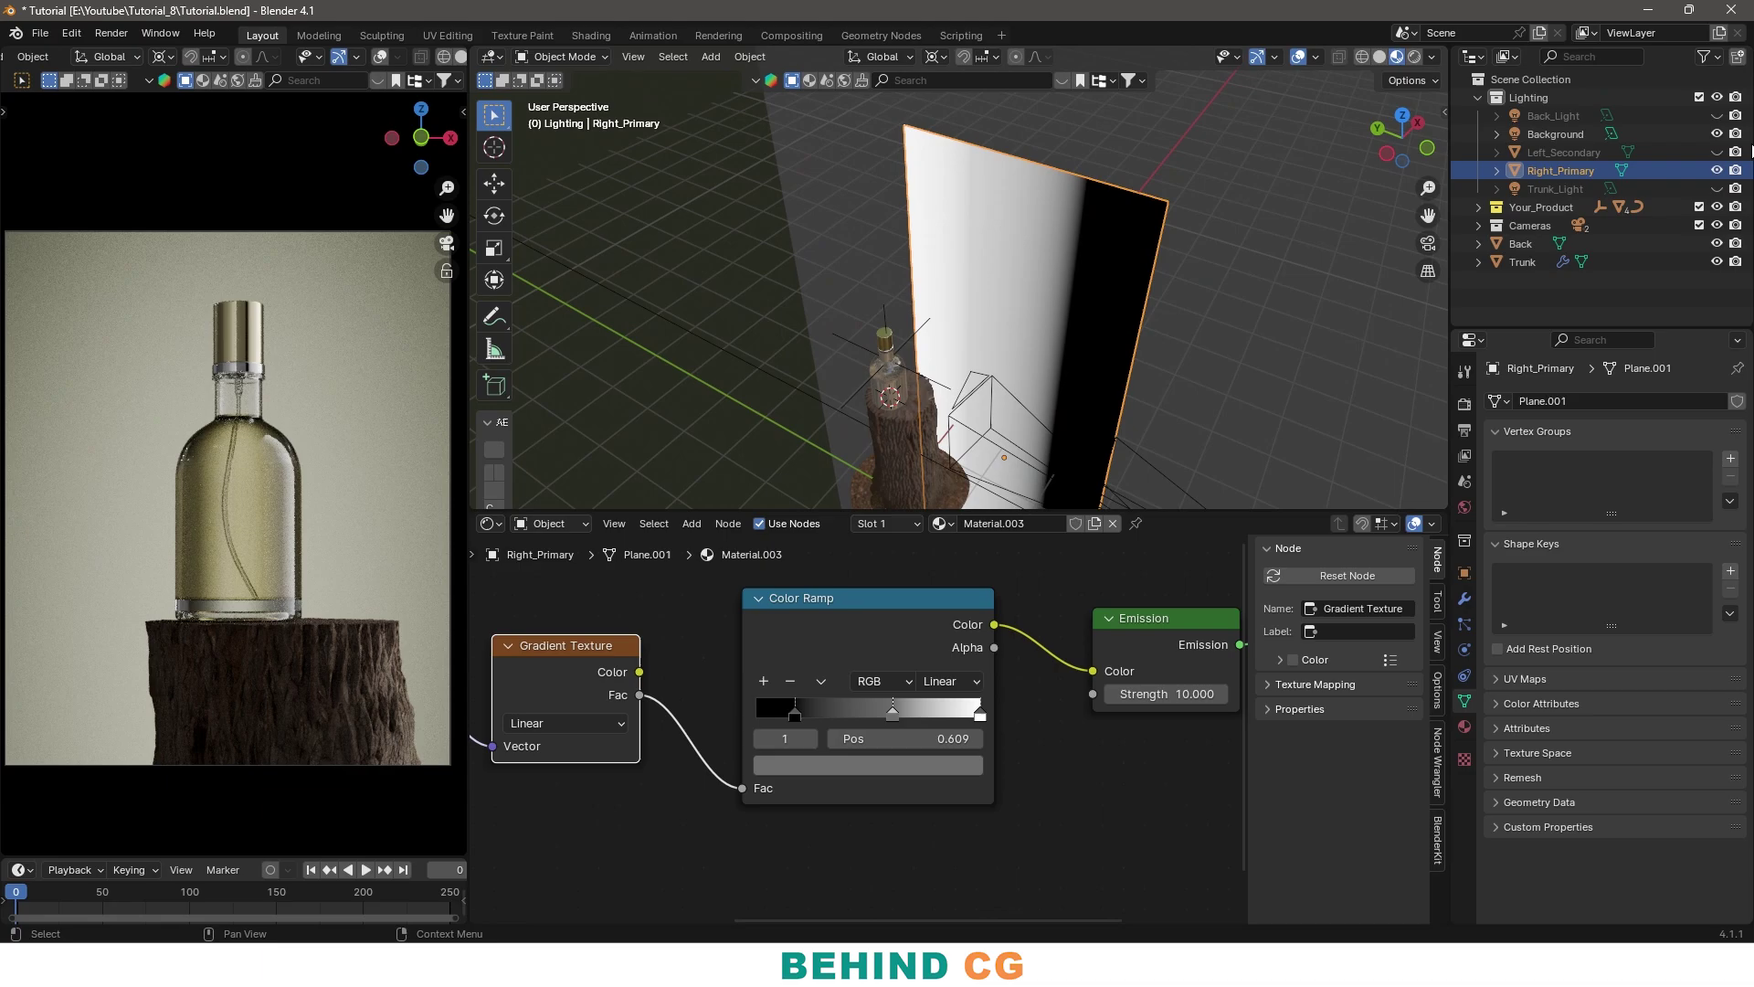
scroll(980, 302, down, 4)
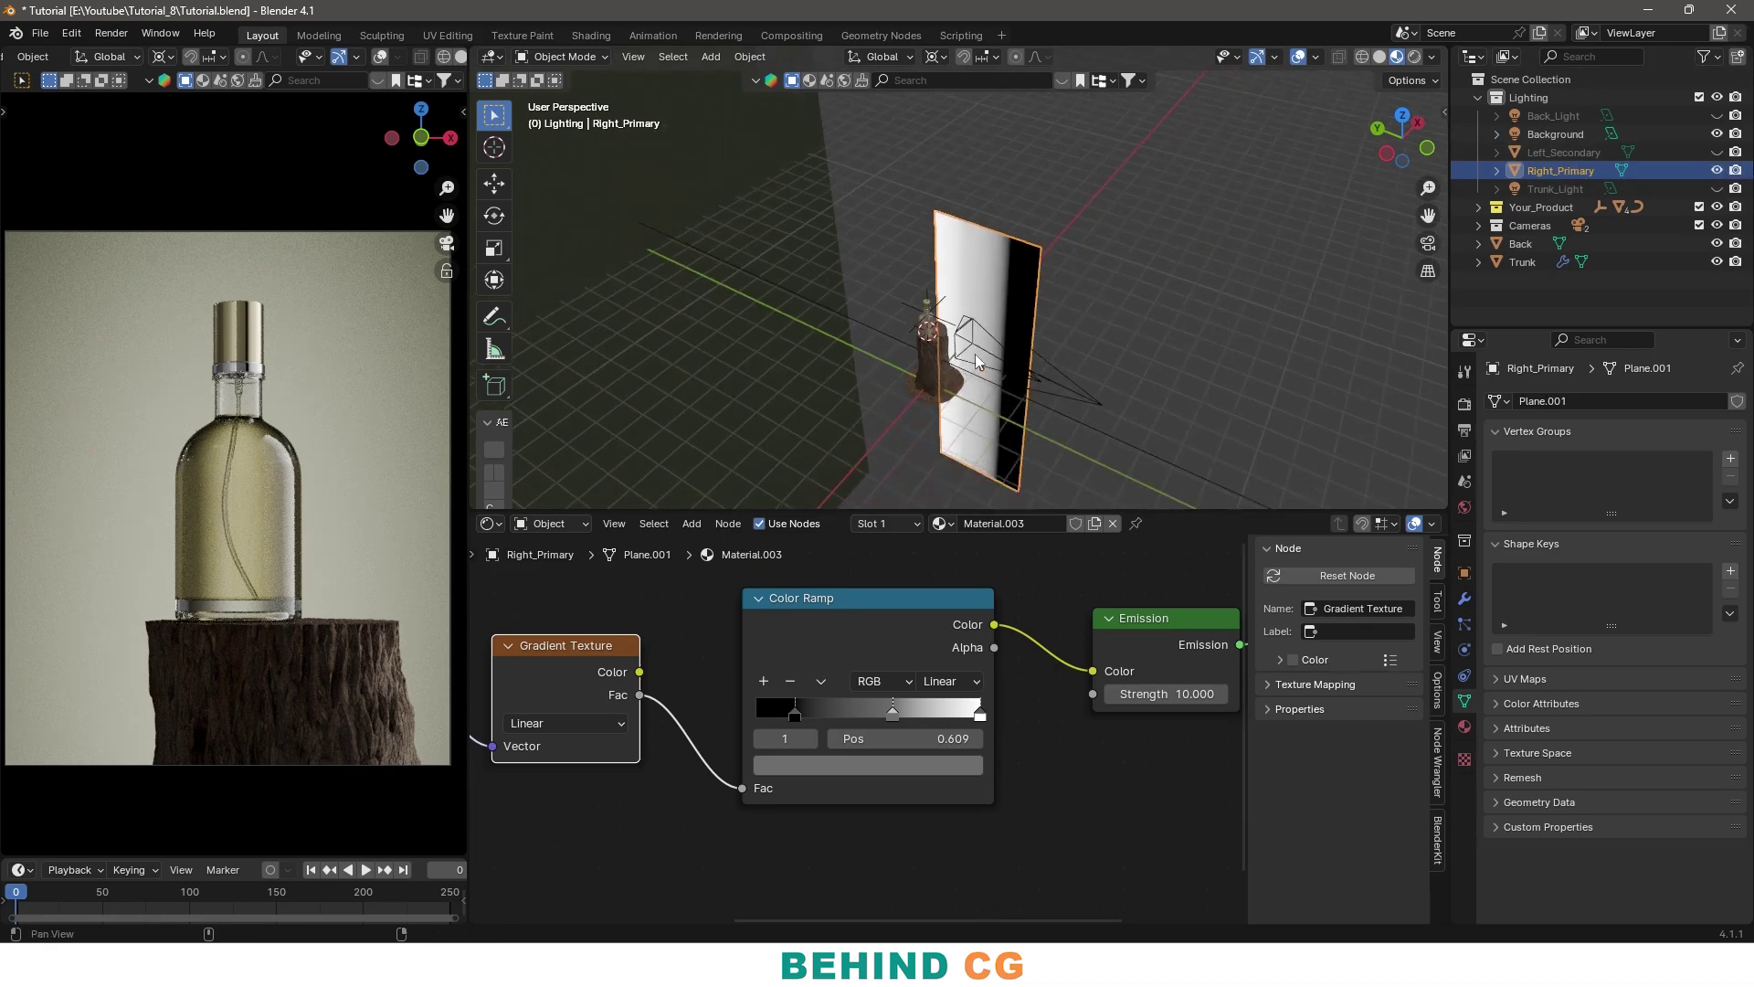
Unhide Left_Secondary, rotate it about Z, and turn Back_Light back on
click(1720, 151)
click(1563, 153)
middle_drag(959, 302, 893, 399)
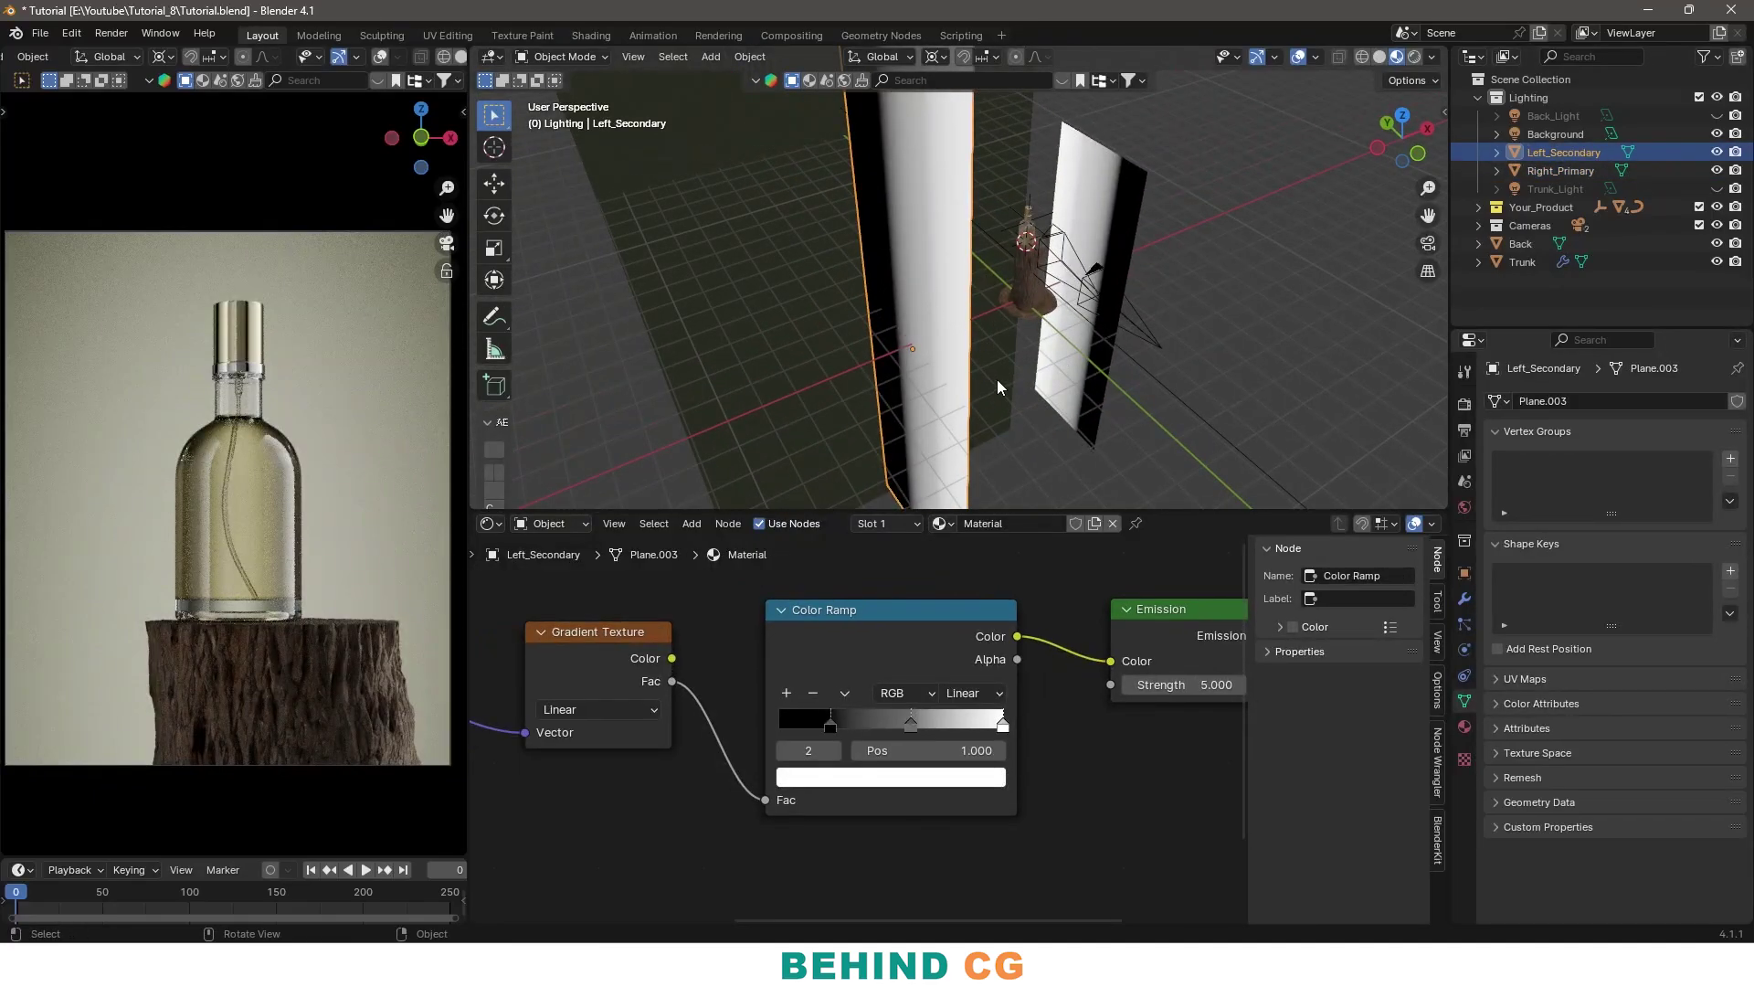
key(r)
key(z)
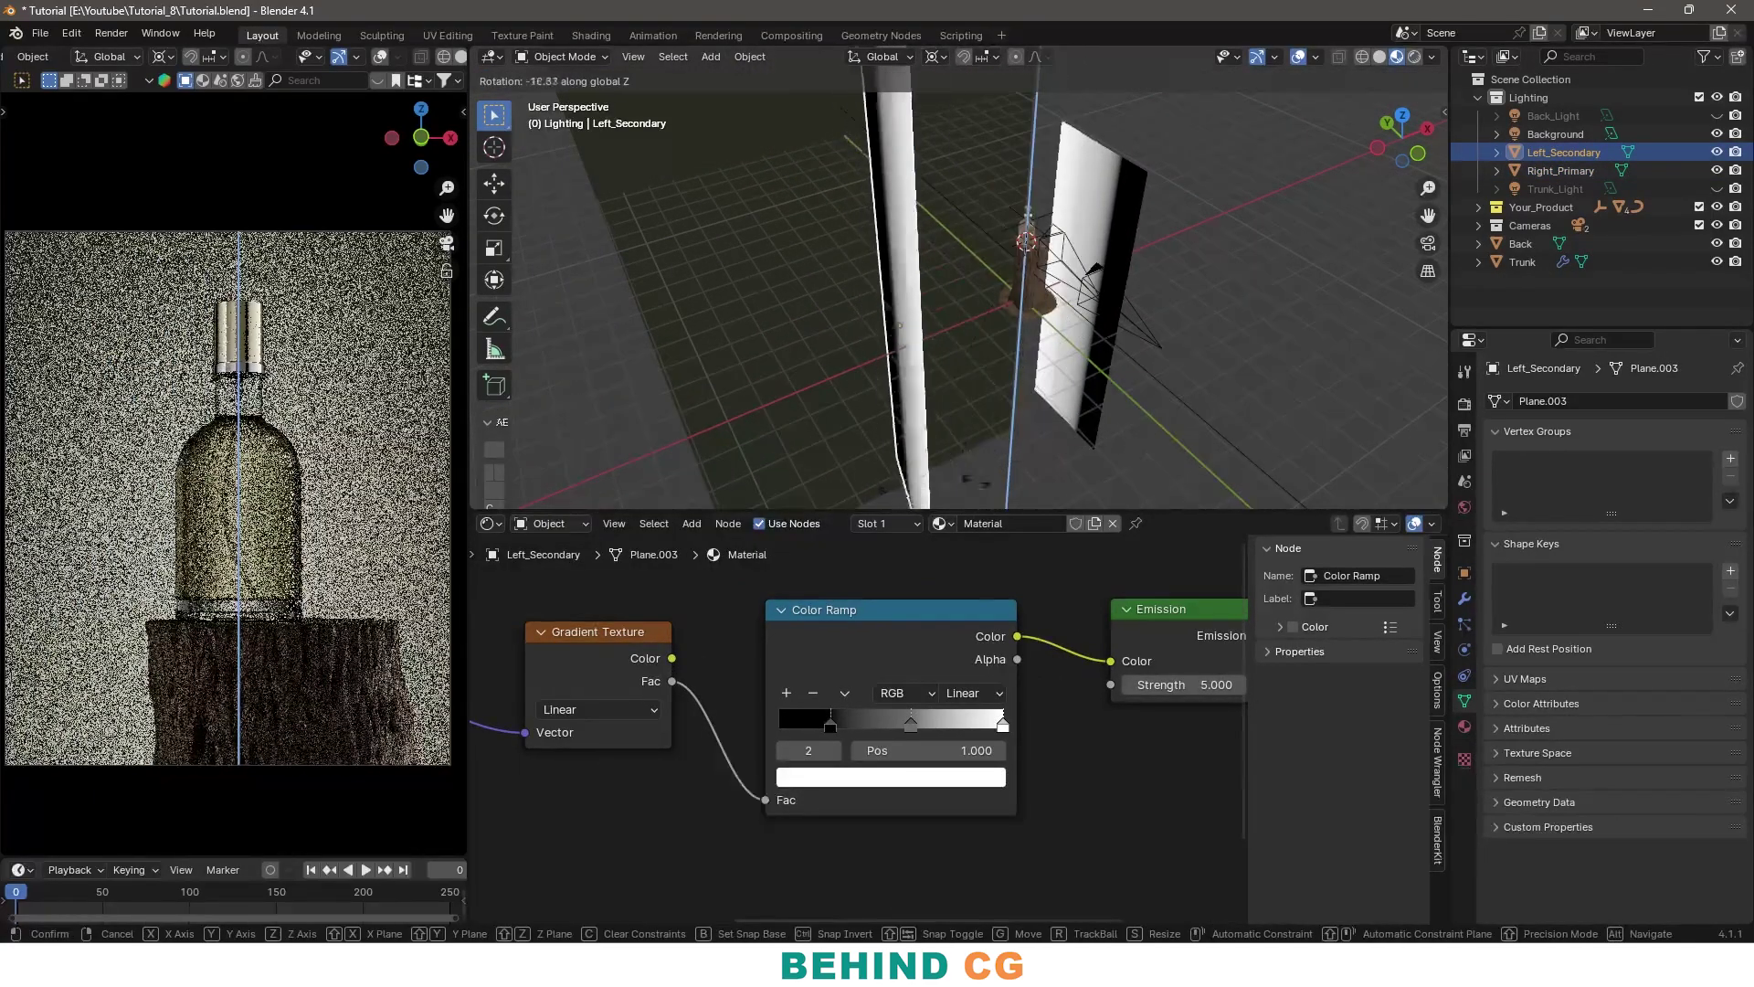
click(867, 411)
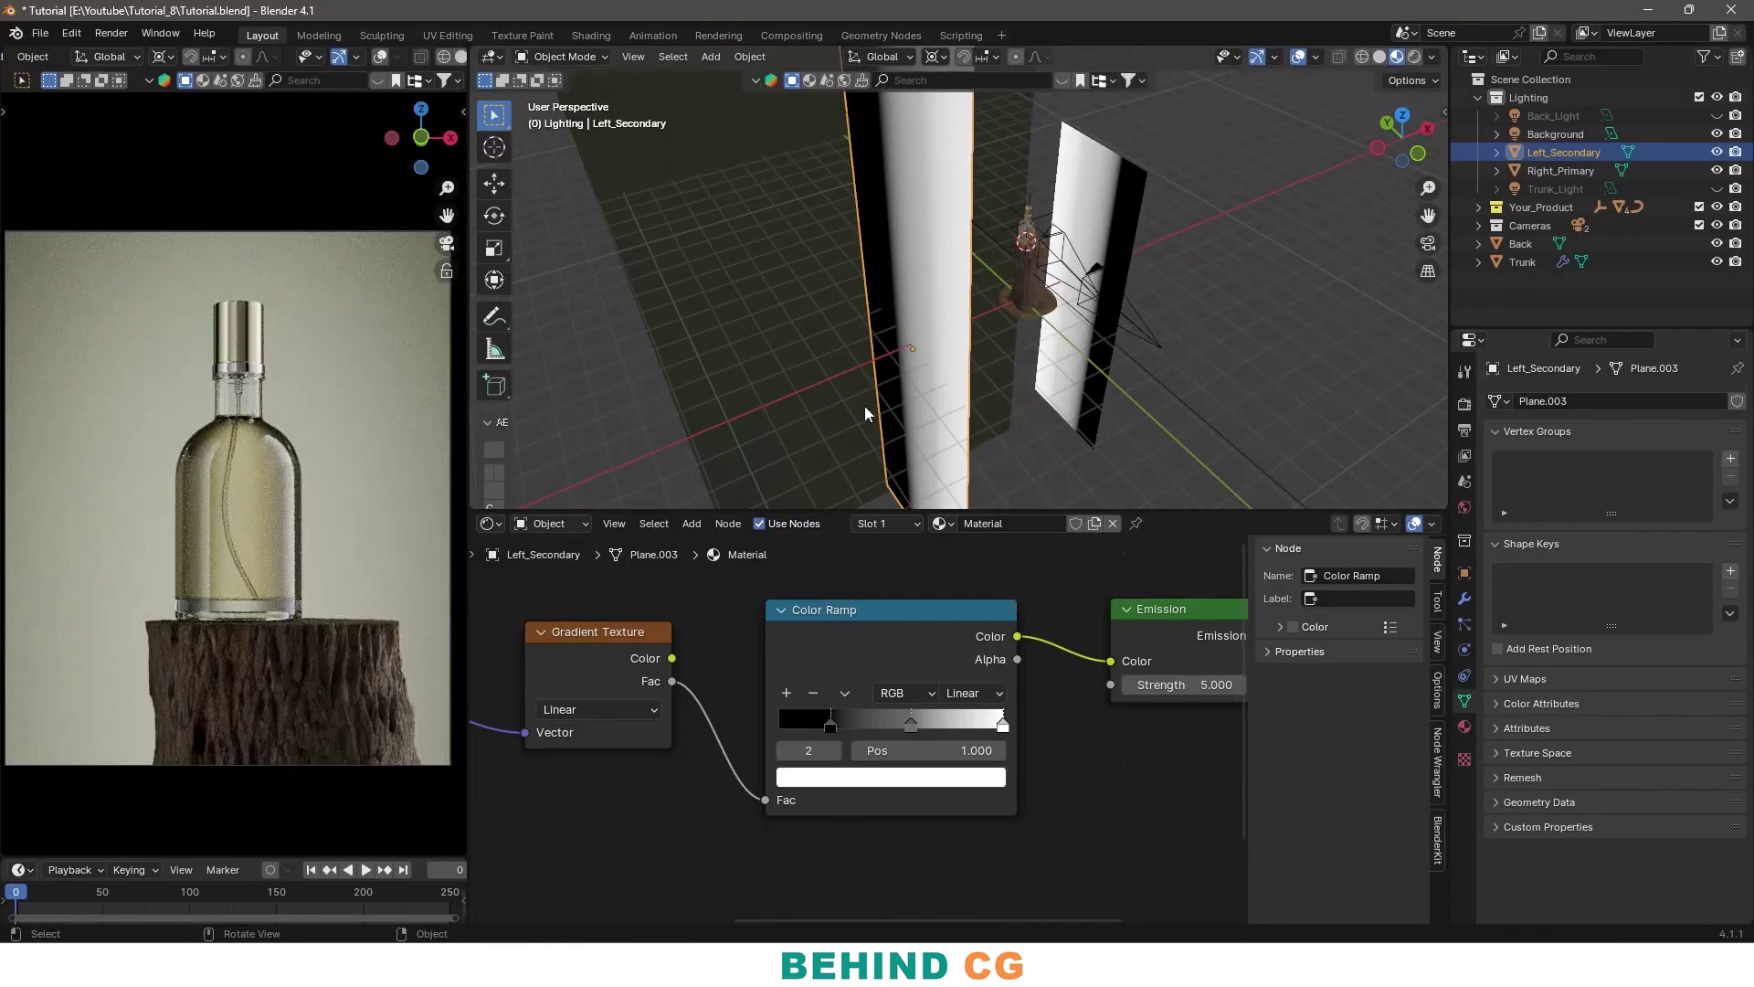
scroll(246, 521, up, 4)
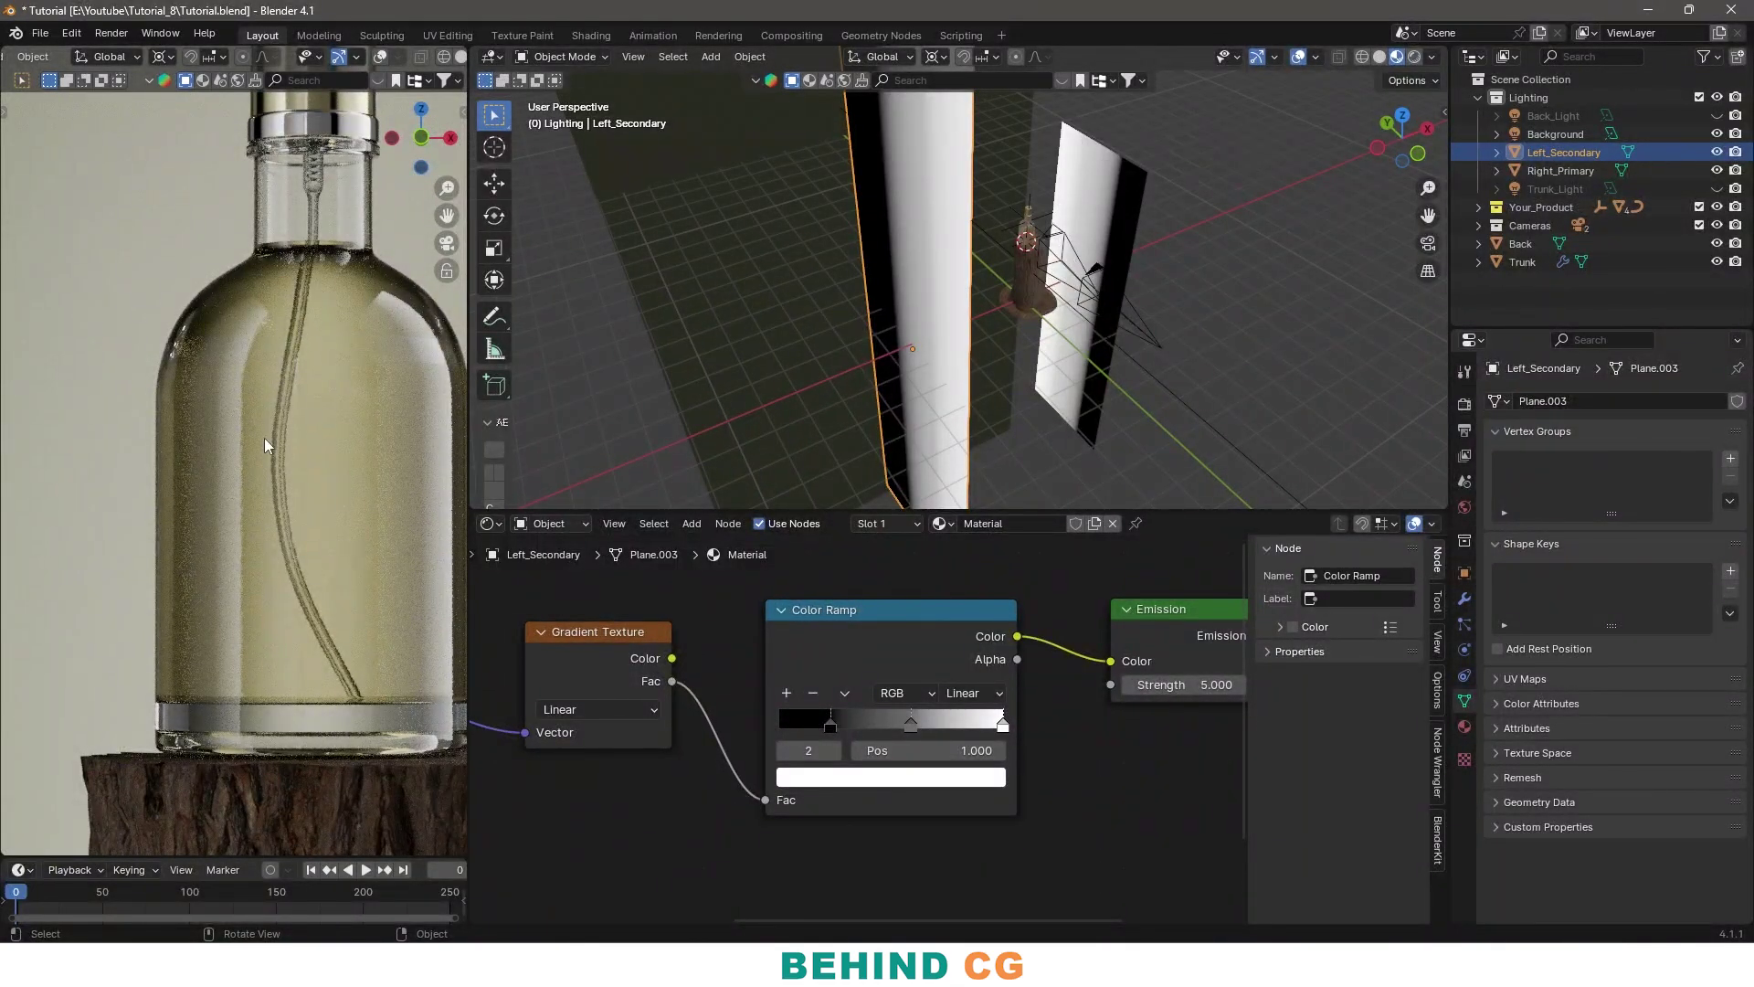
scroll(266, 445, down, 4)
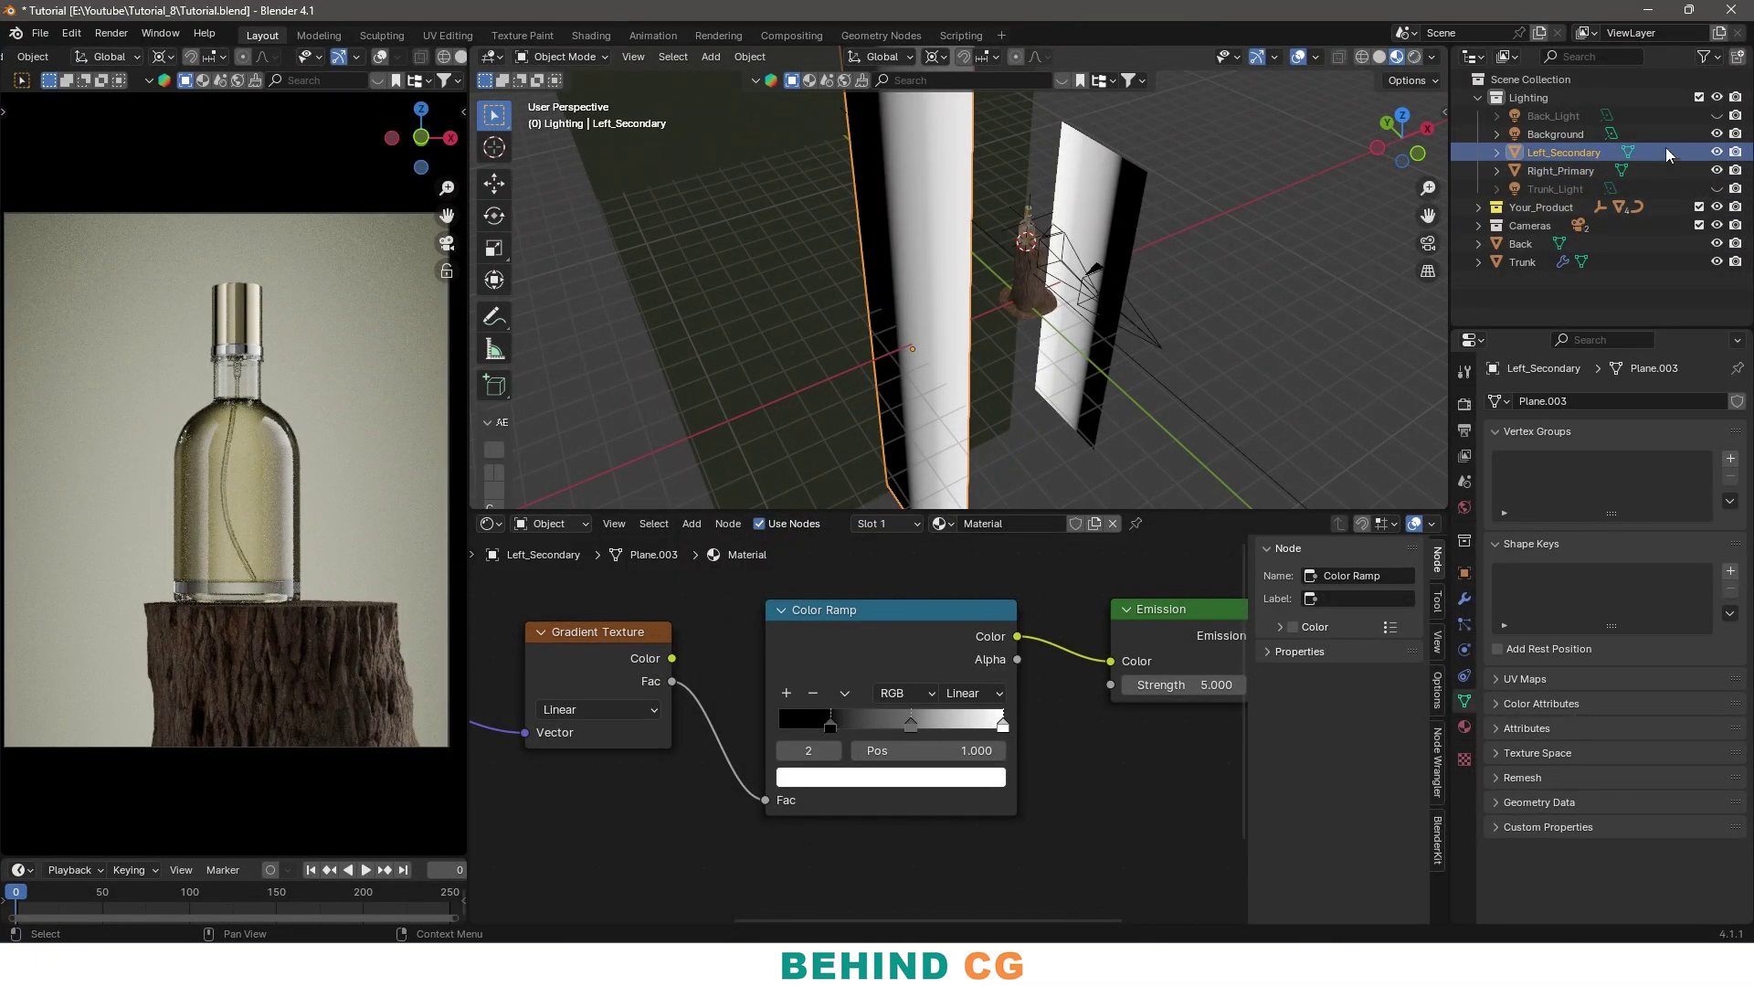
click(1715, 115)
scroll(164, 300, up, 4)
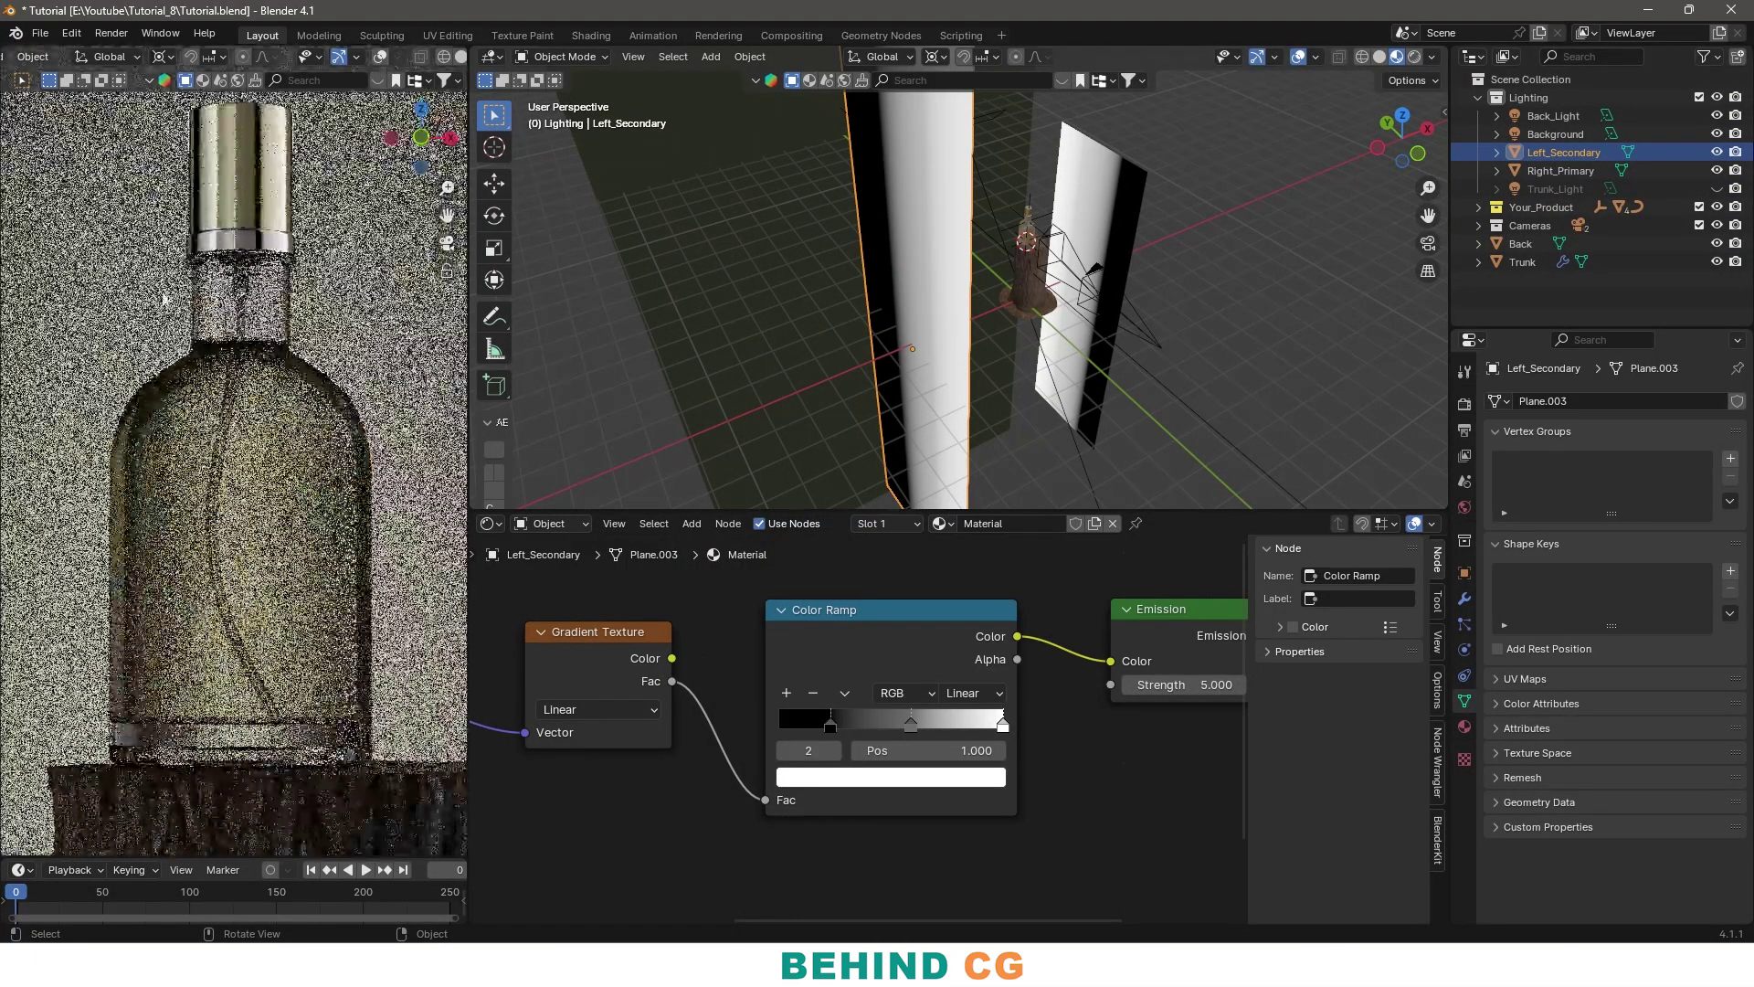
scroll(166, 299, up, 2)
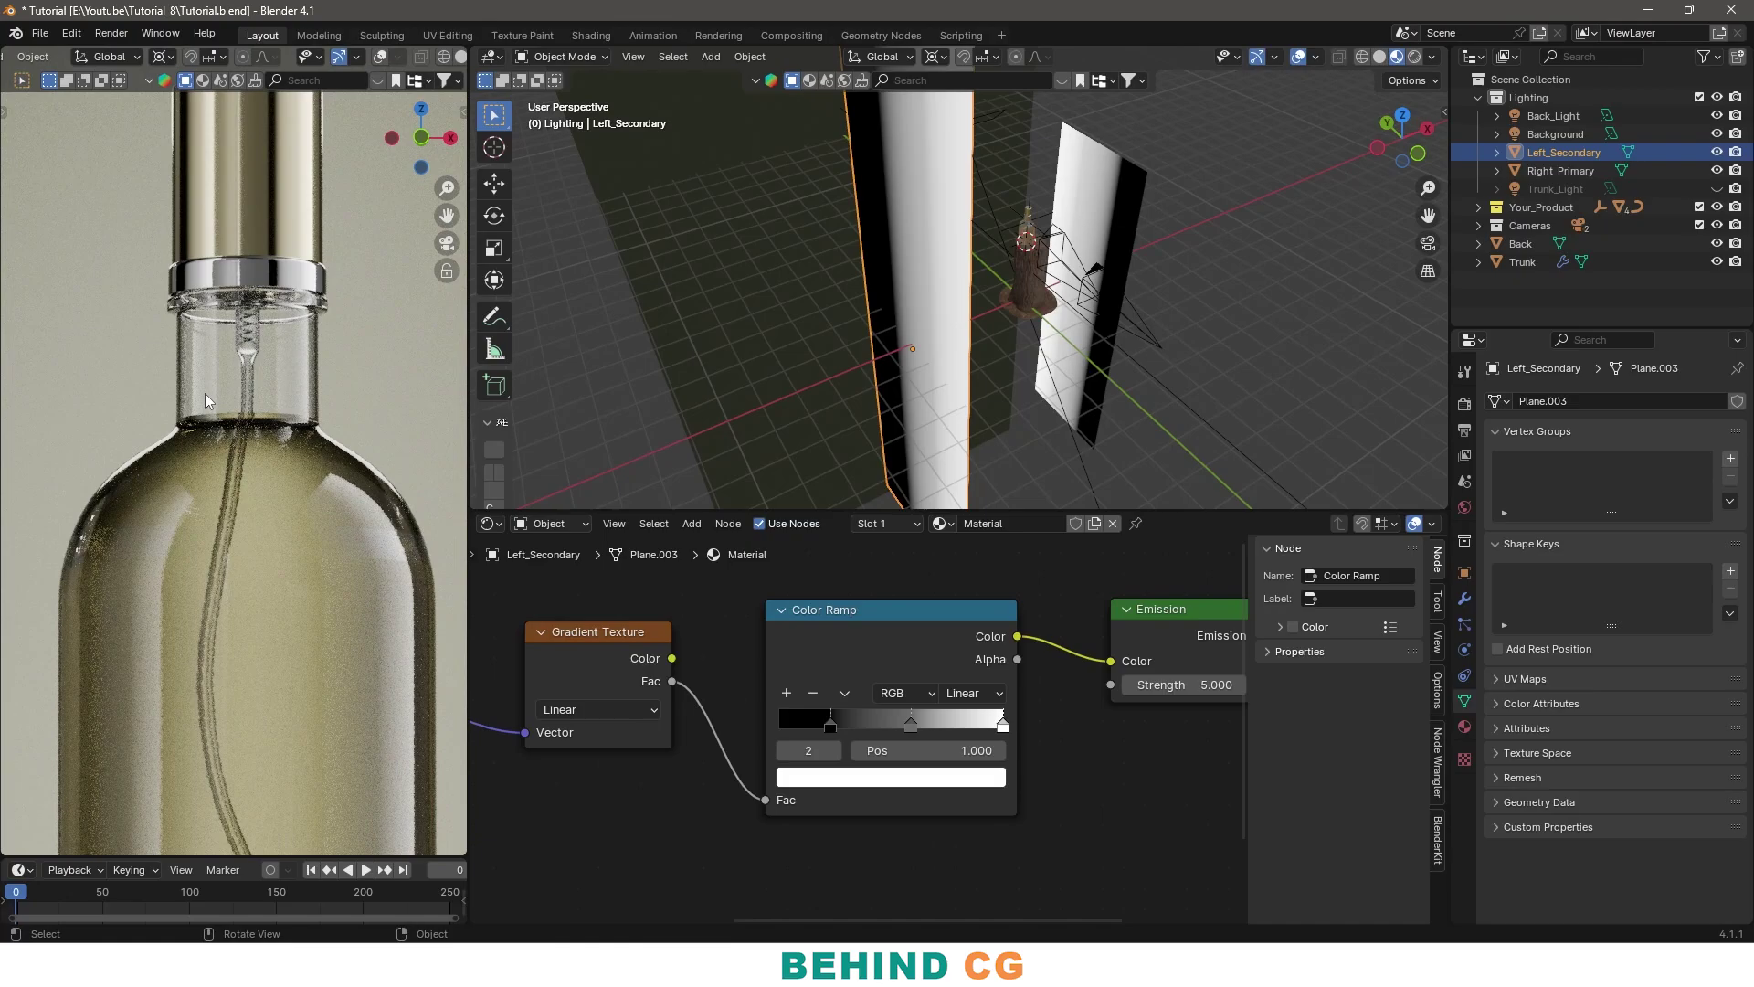
scroll(1054, 344, up, 5)
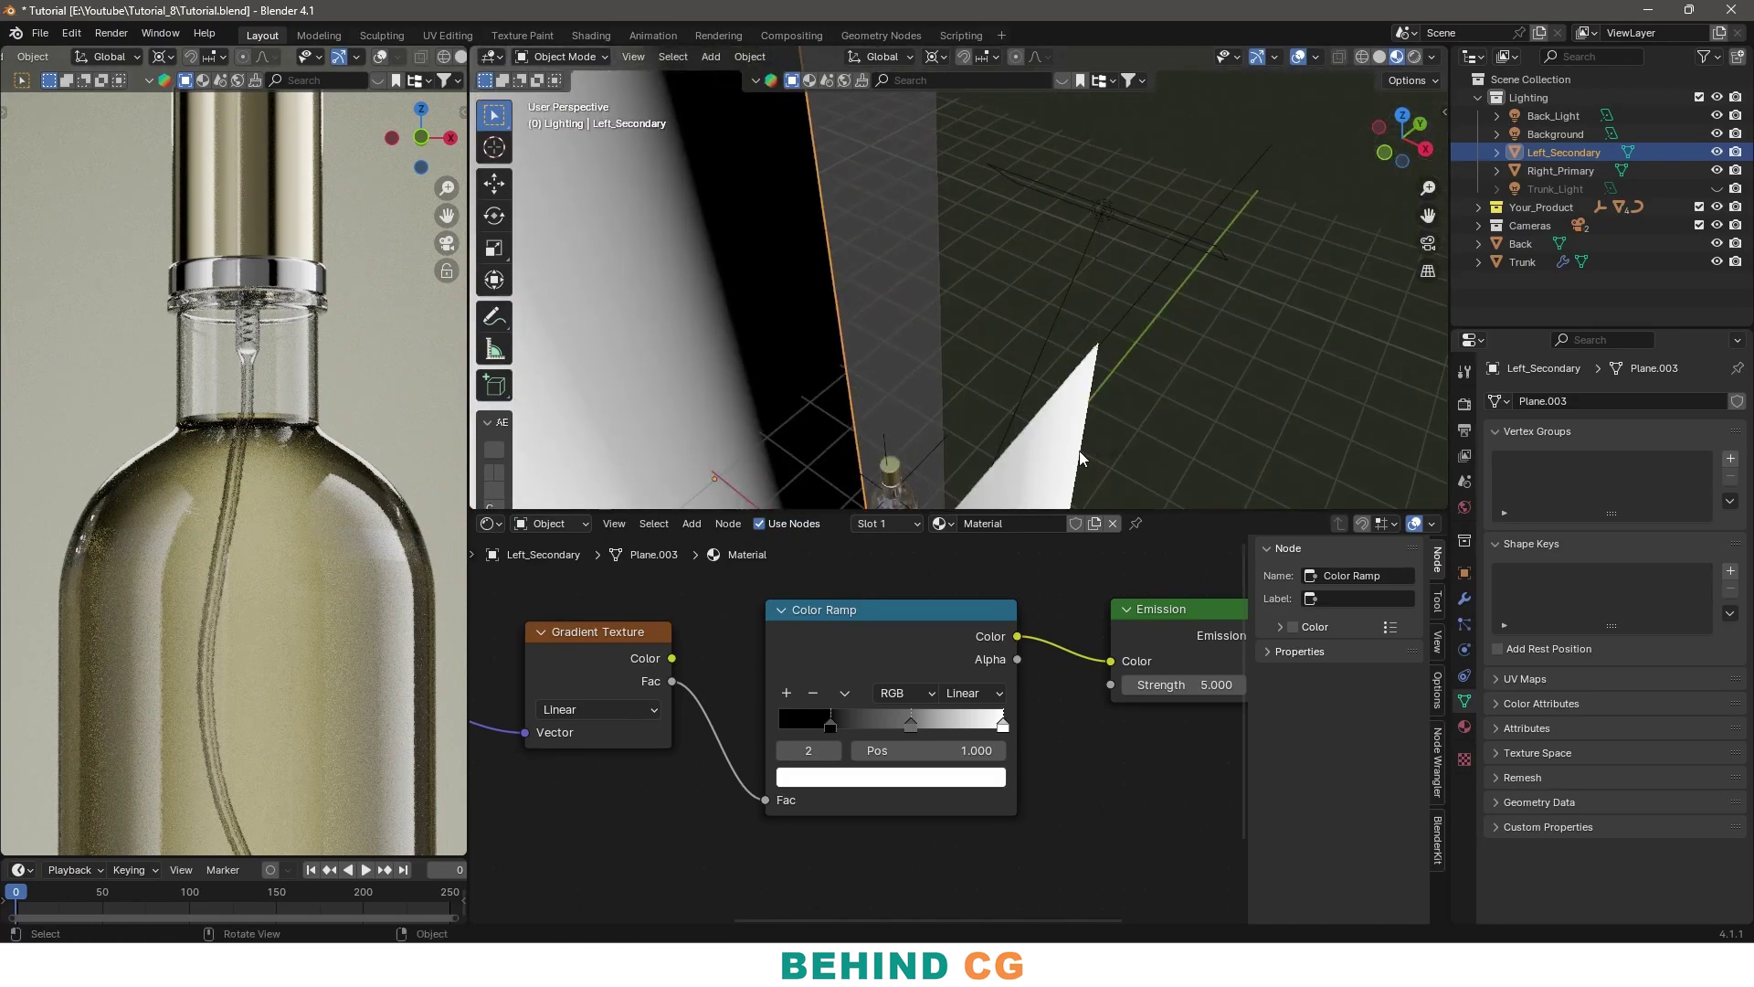
middle_drag(1054, 343, 1073, 321)
Select Back_Light and try a power change, then undo it back to 50 W
click(1034, 273)
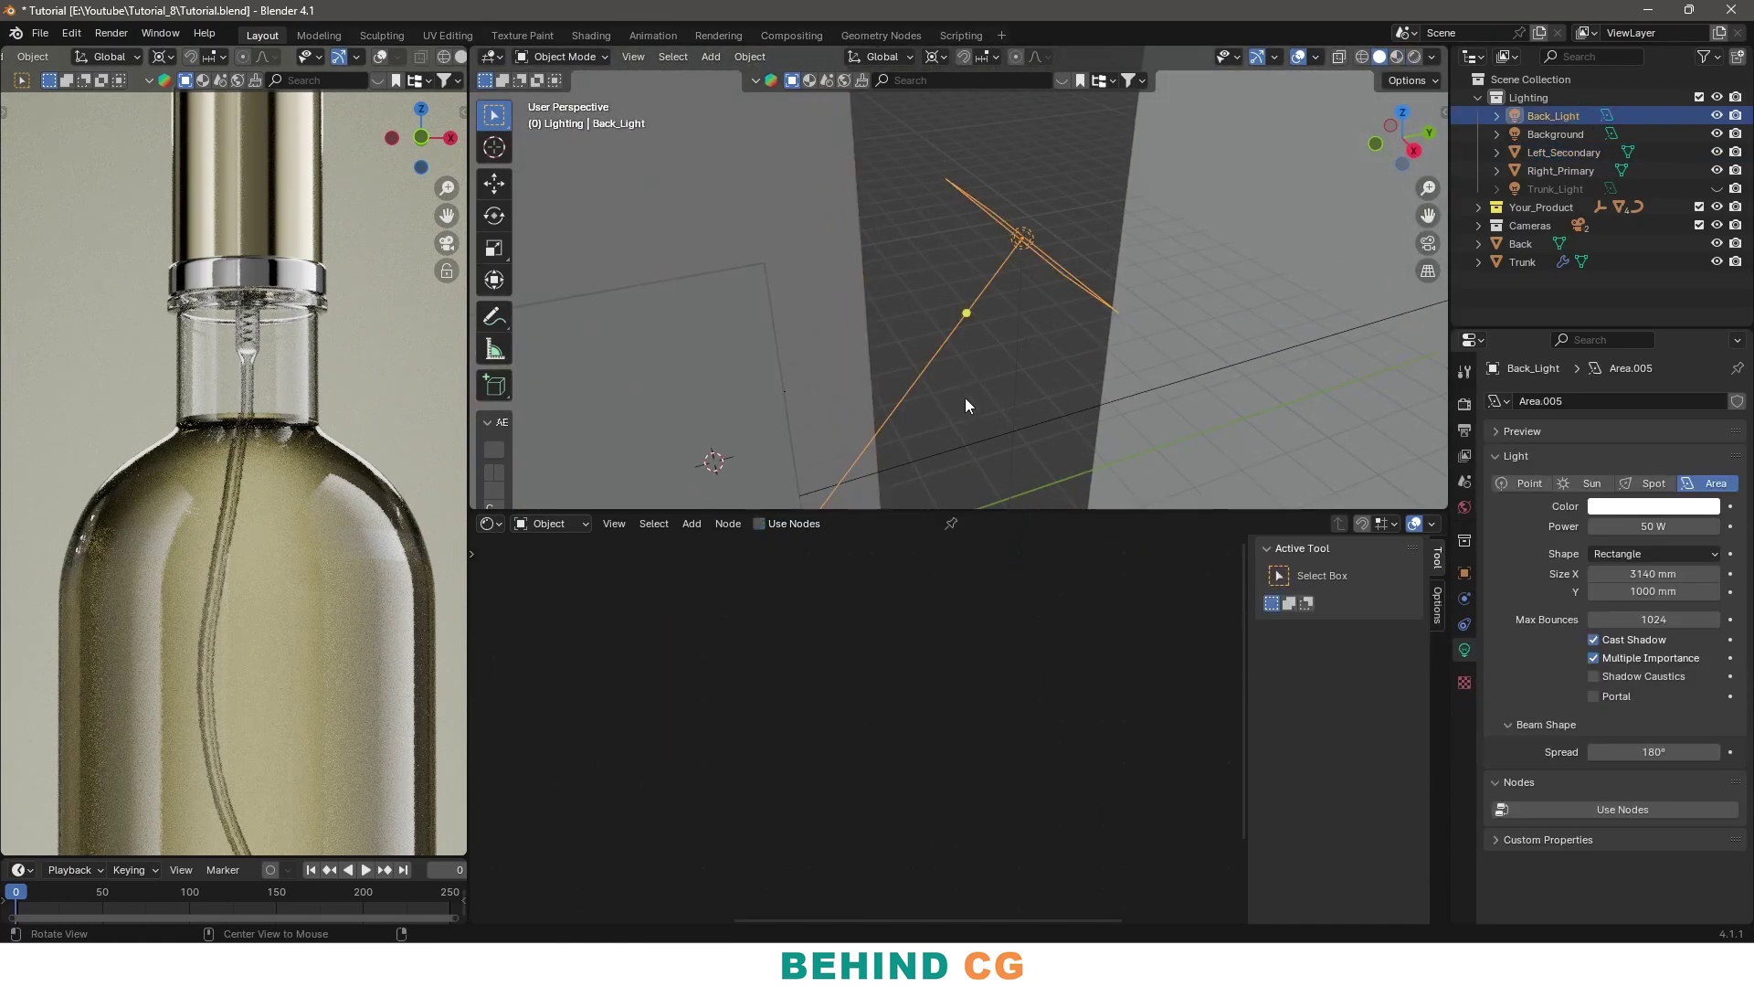
middle_drag(965, 398, 966, 301)
middle_drag(1018, 216, 1026, 253)
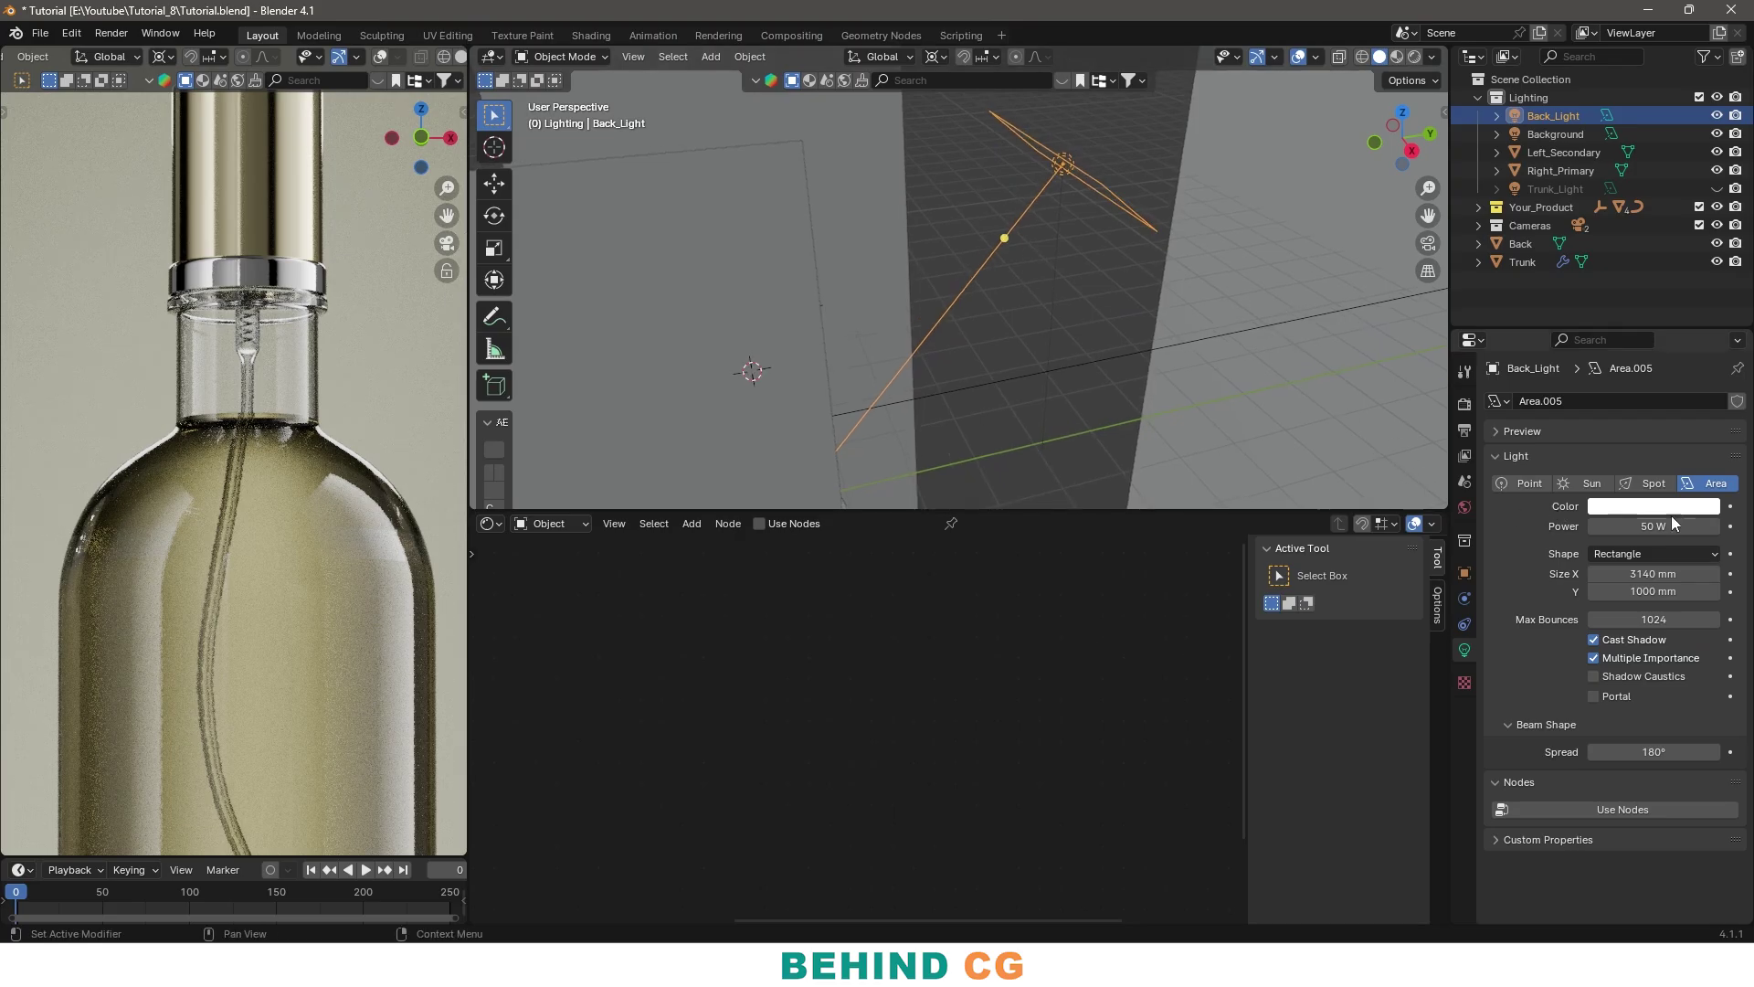
drag(1663, 524, 1675, 524)
key(ctrl+z)
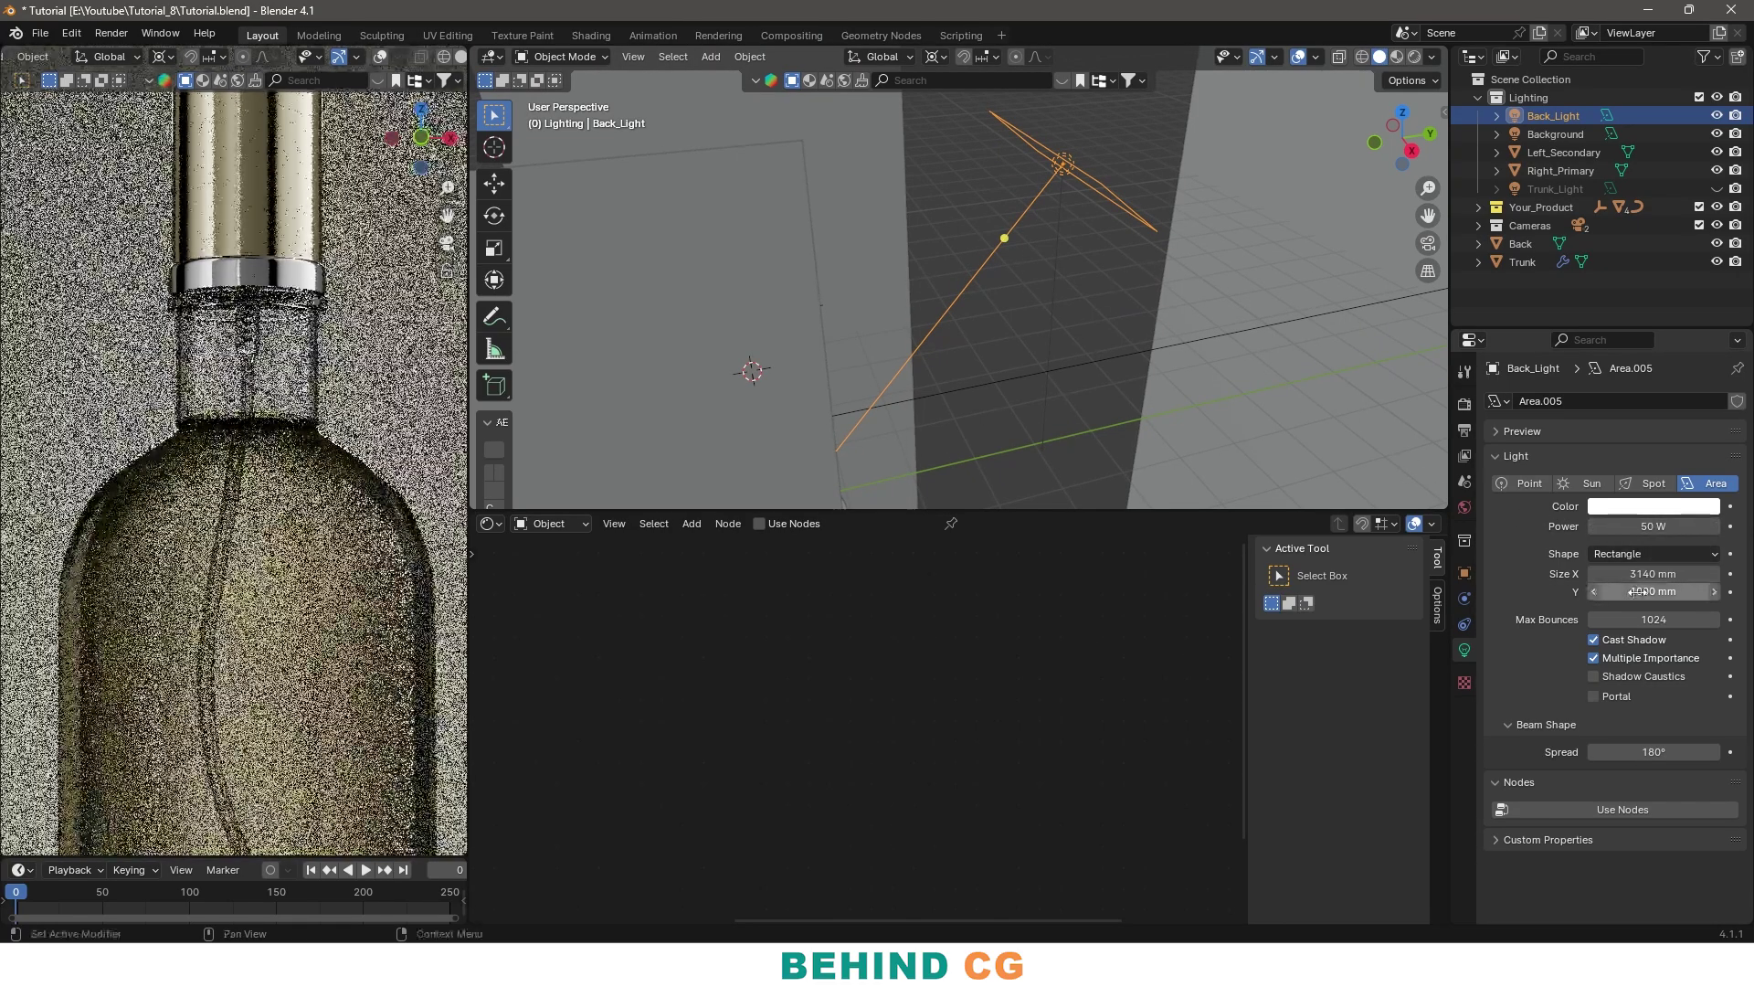
mouse_move(1041, 274)
middle_down()
mouse_move(1041, 402)
mouse_move(799, 298)
middle_up()
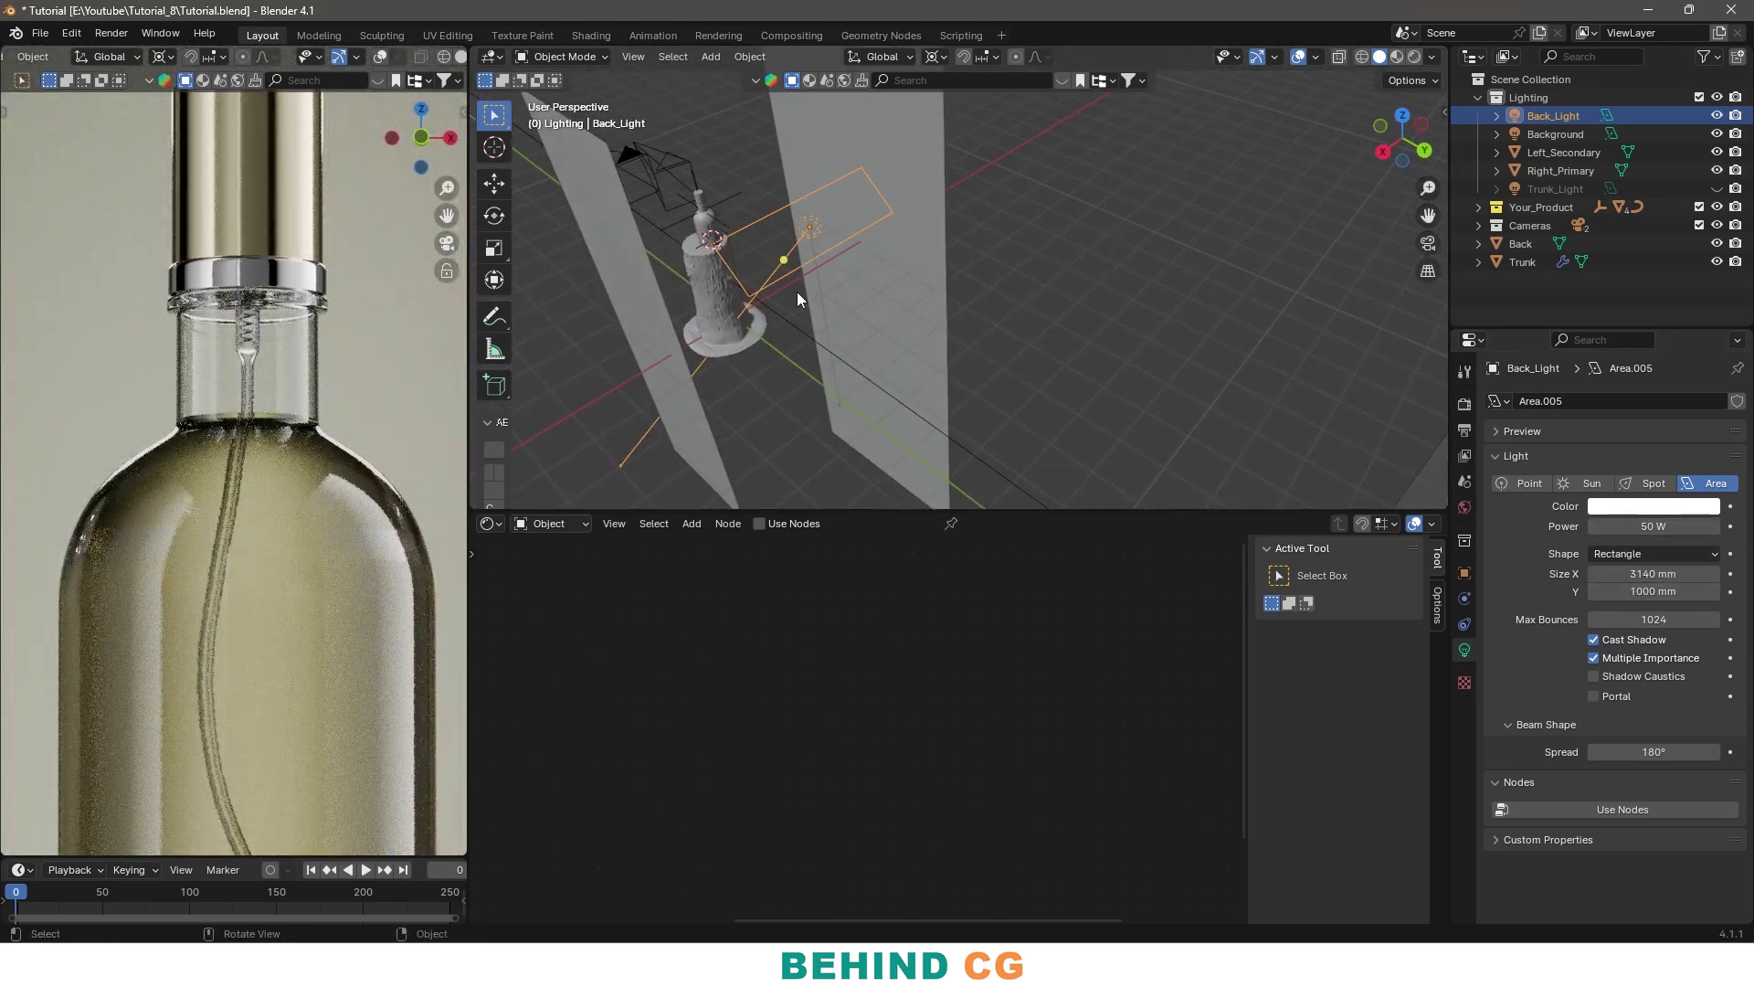
scroll(299, 421, down, 3)
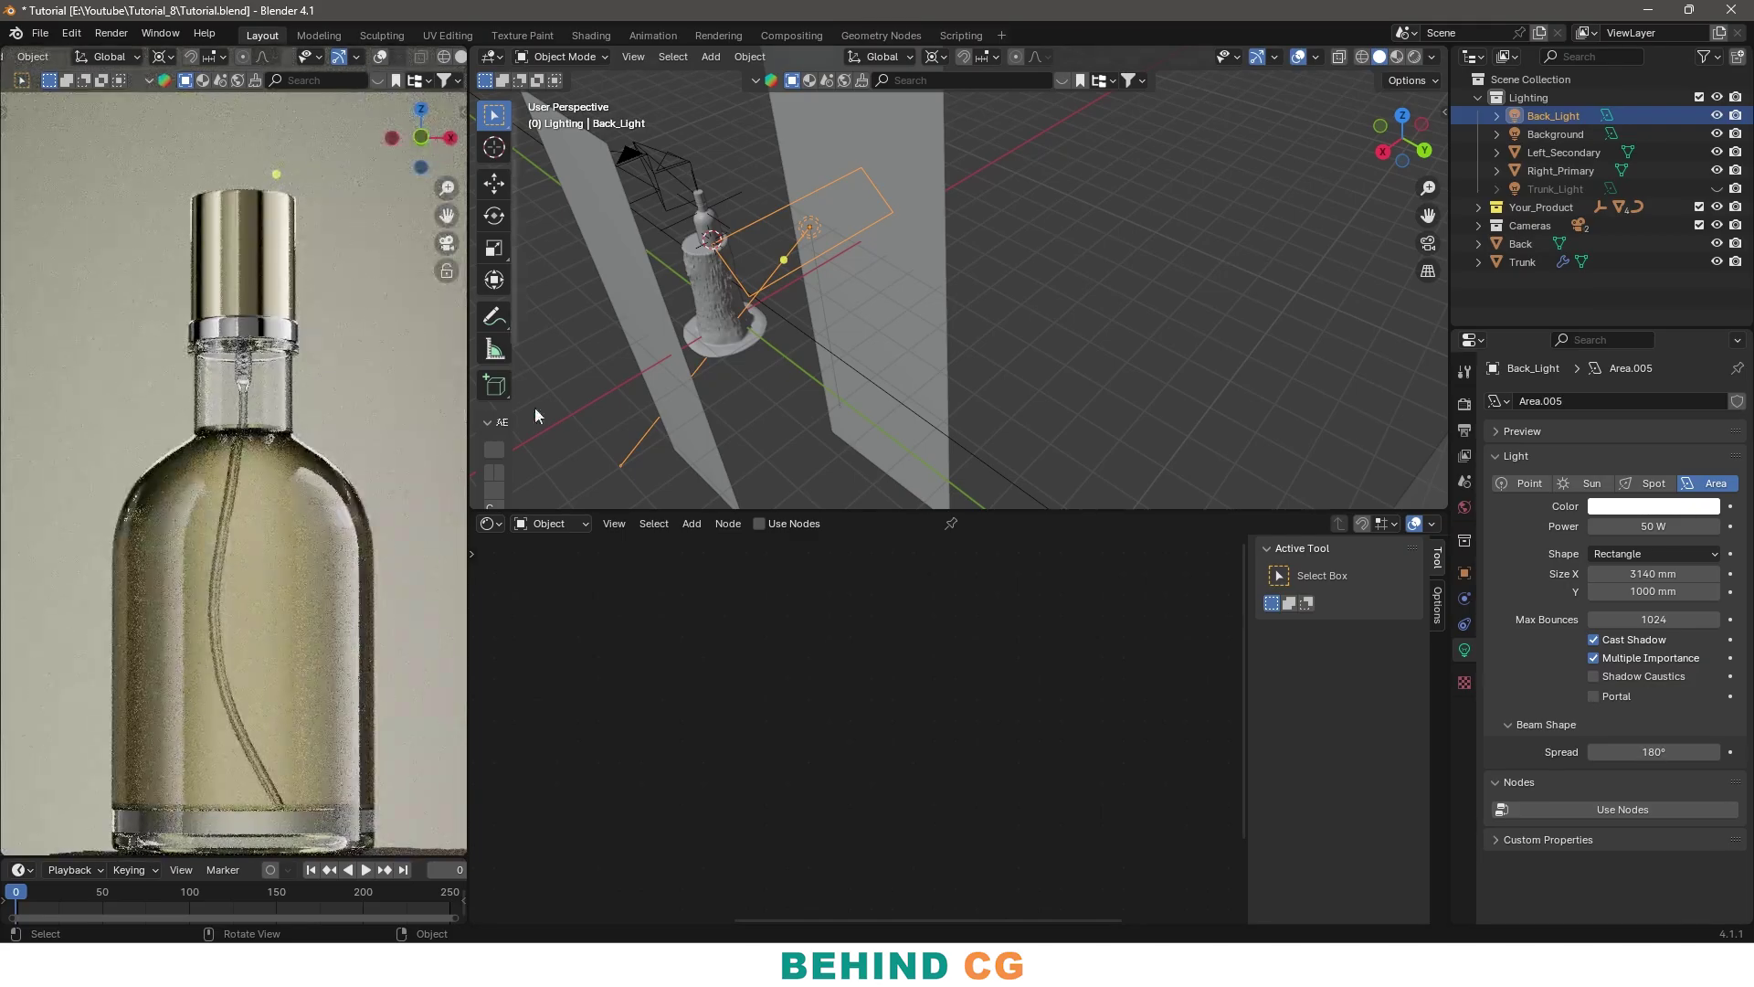
Scale Back_Light along X into a 3140 × 1000 mm rectangle
middle_drag(536, 416, 722, 353)
key(s)
key(x)
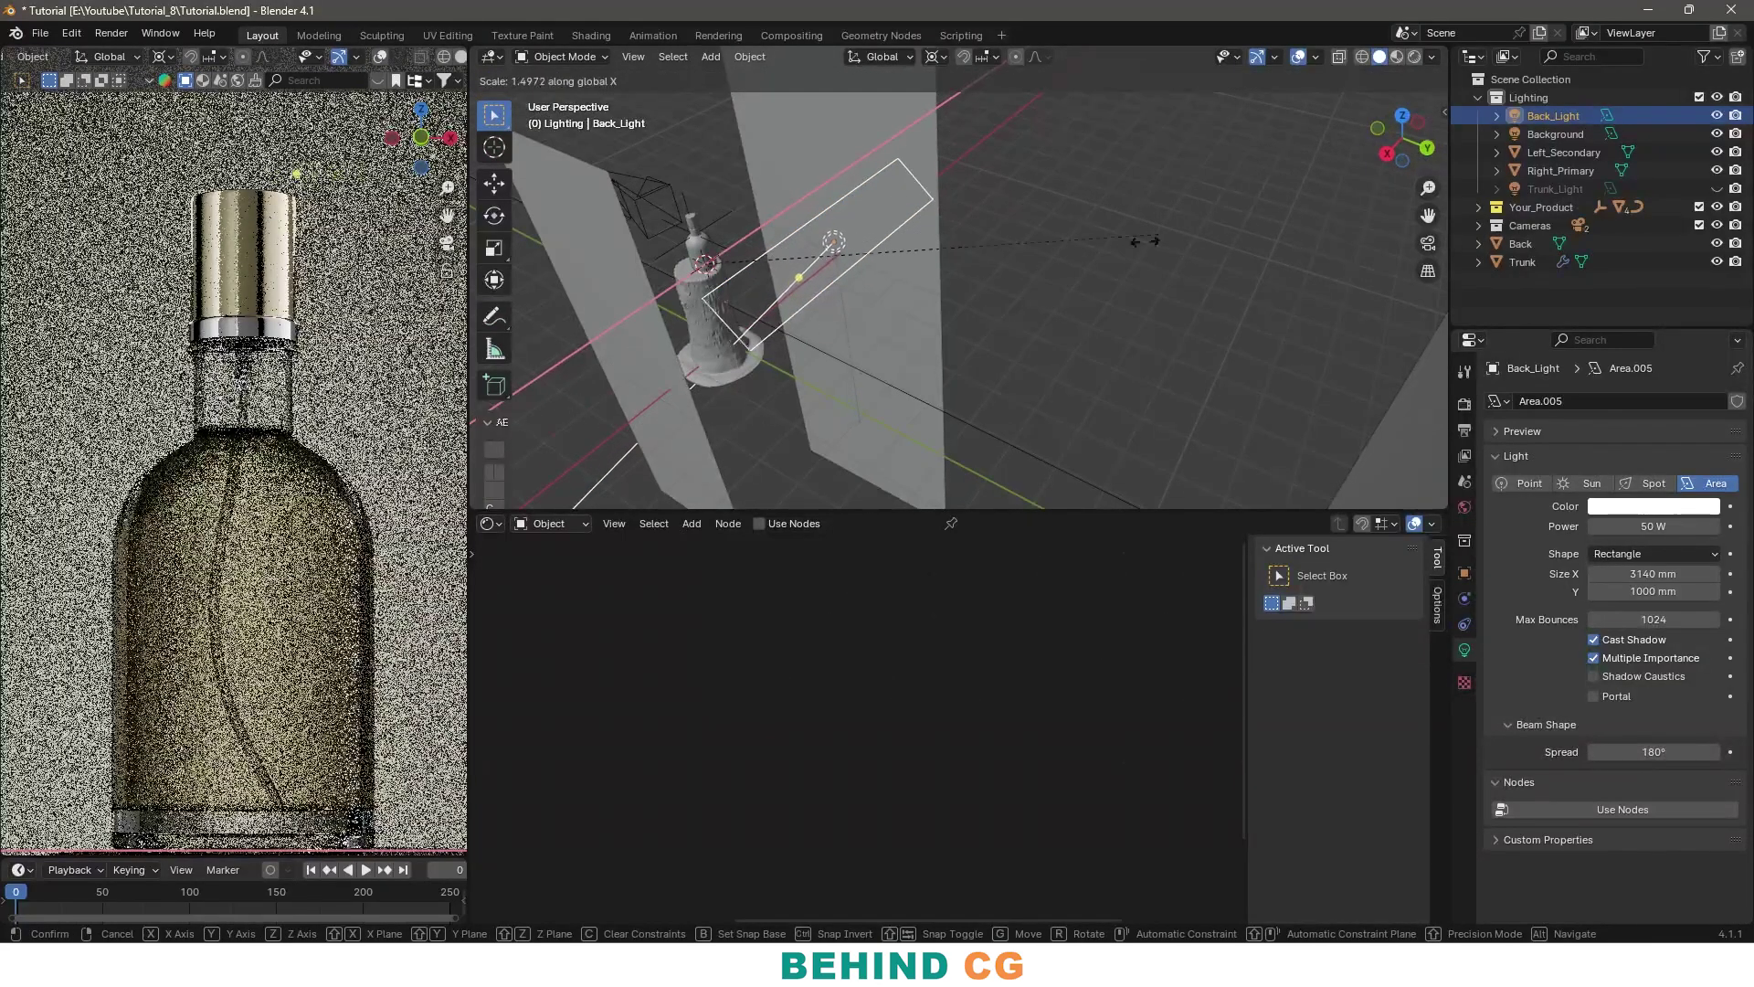
click(586, 170)
mouse_move(835, 358)
middle_down()
mouse_move(985, 269)
mouse_move(948, 299)
mouse_move(1022, 330)
mouse_move(1035, 367)
mouse_move(1042, 343)
middle_up()
scroll(204, 753, down, 2)
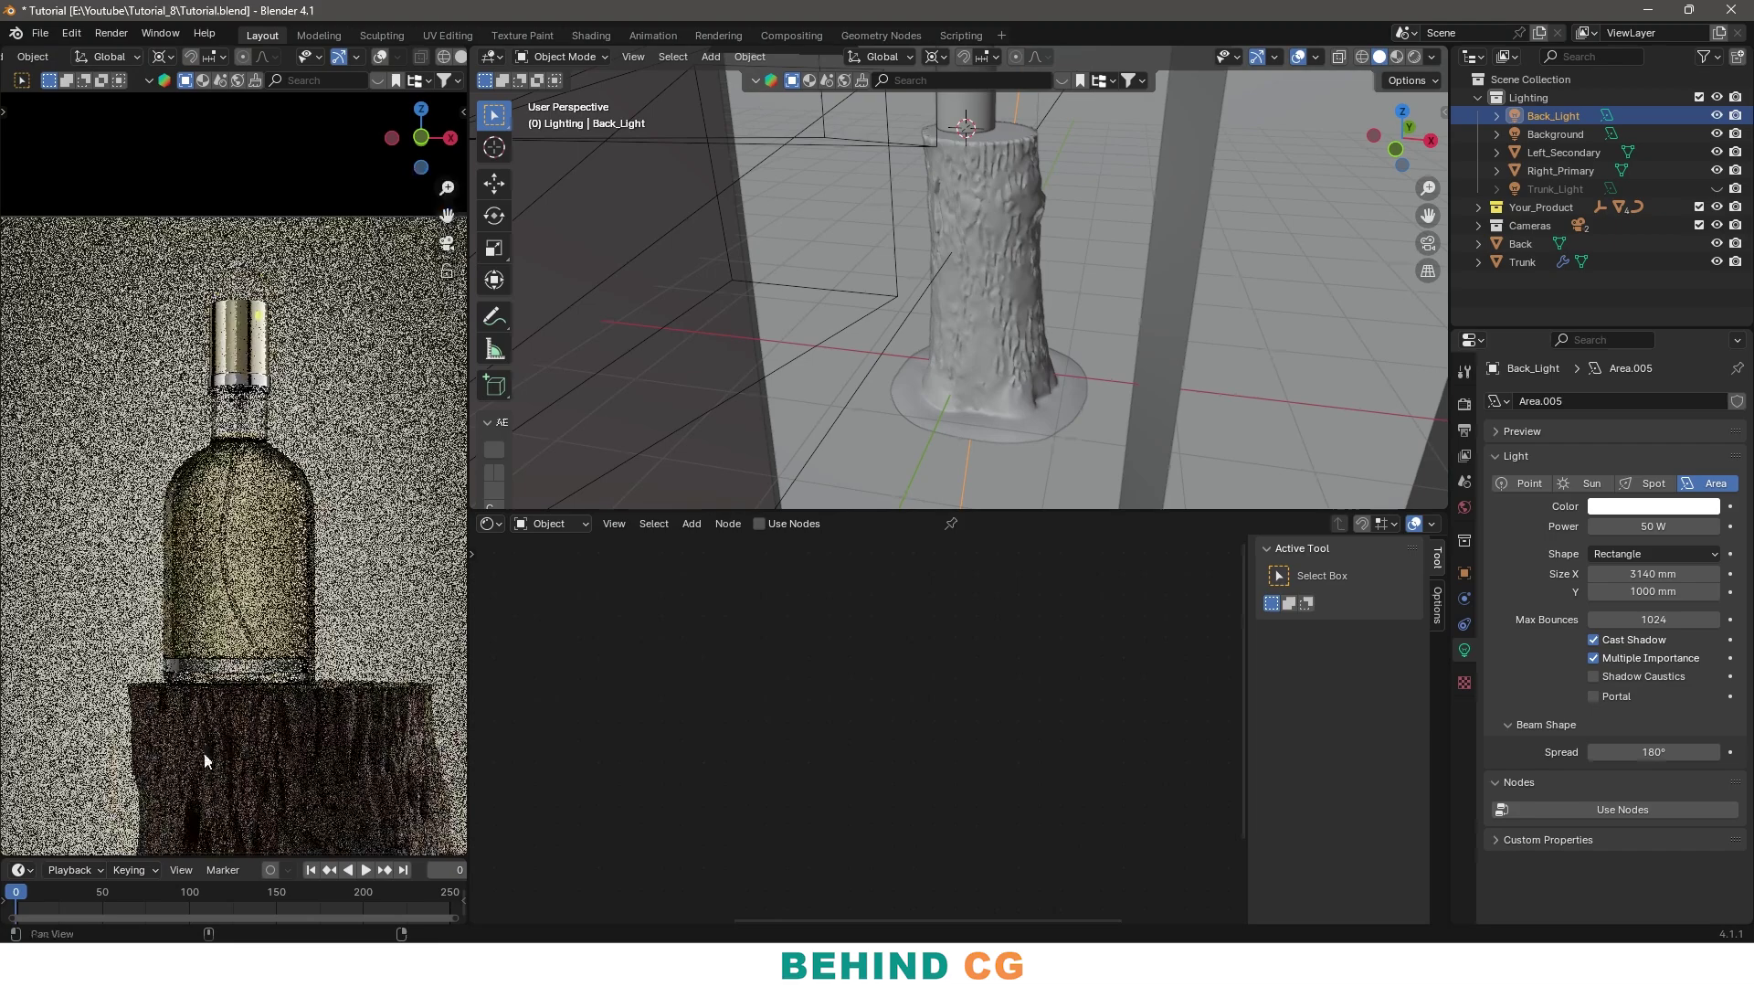
scroll(212, 692, up, 3)
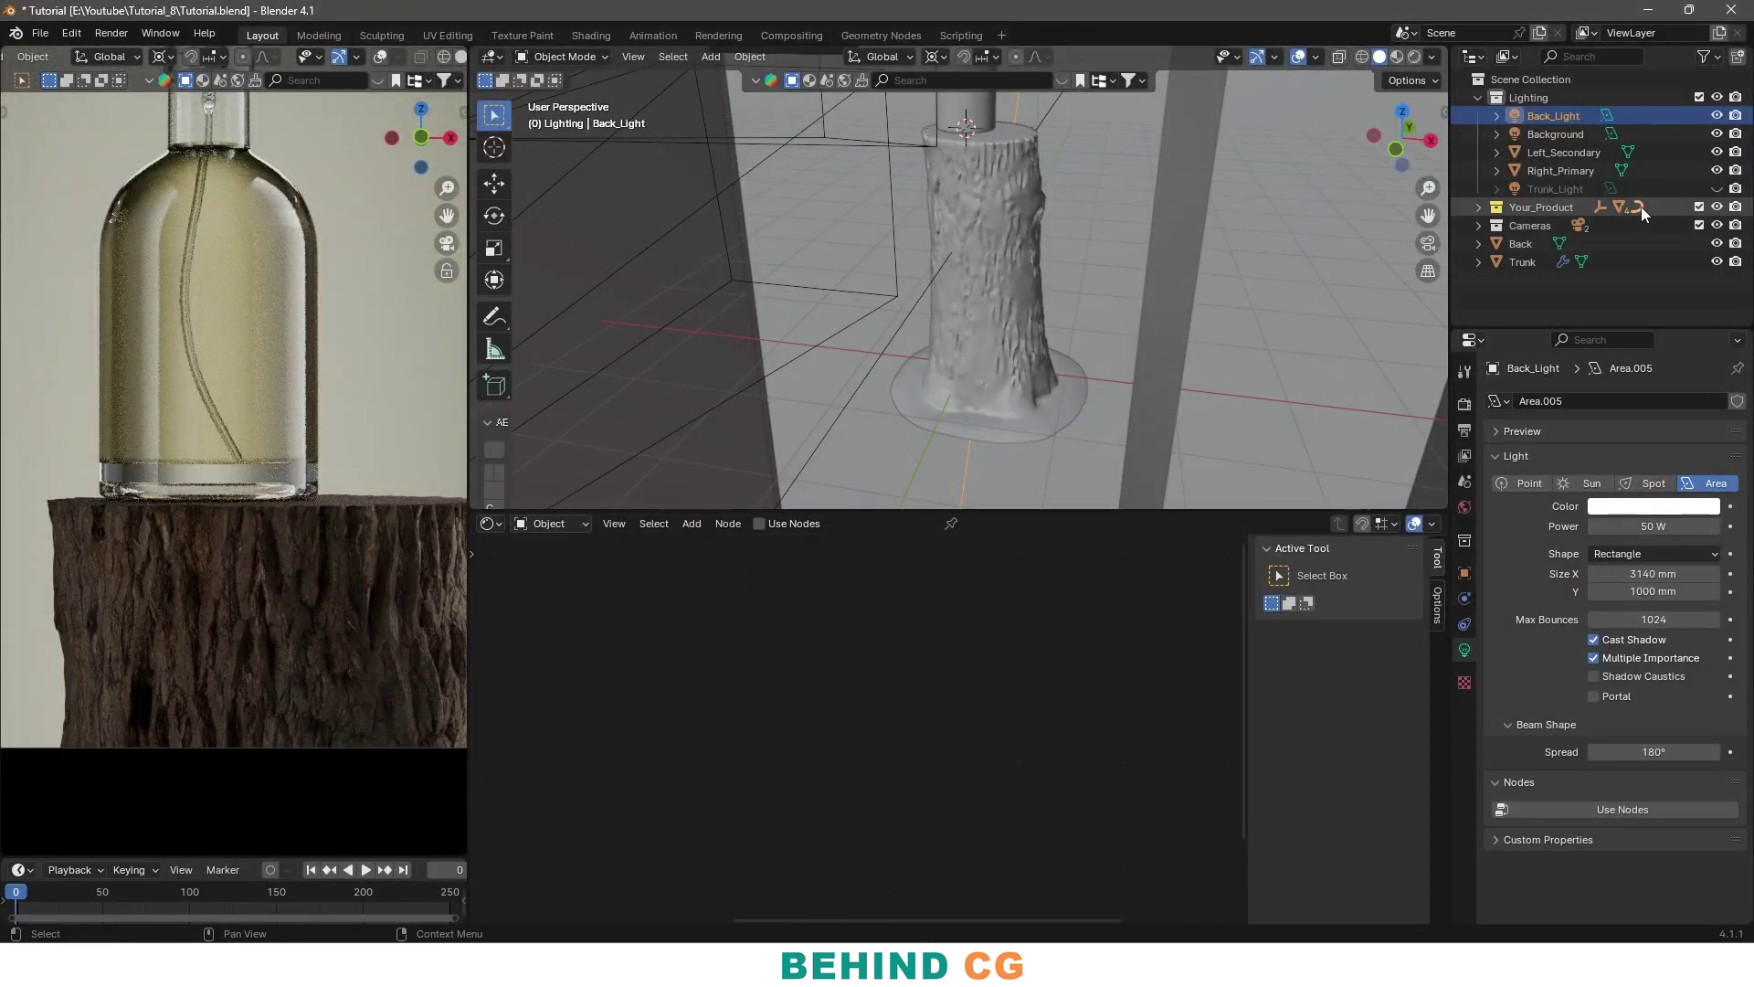
Unhide and select Trunk_Light, set the pivot to Median Point, and scale the disk down
click(1717, 188)
click(1556, 189)
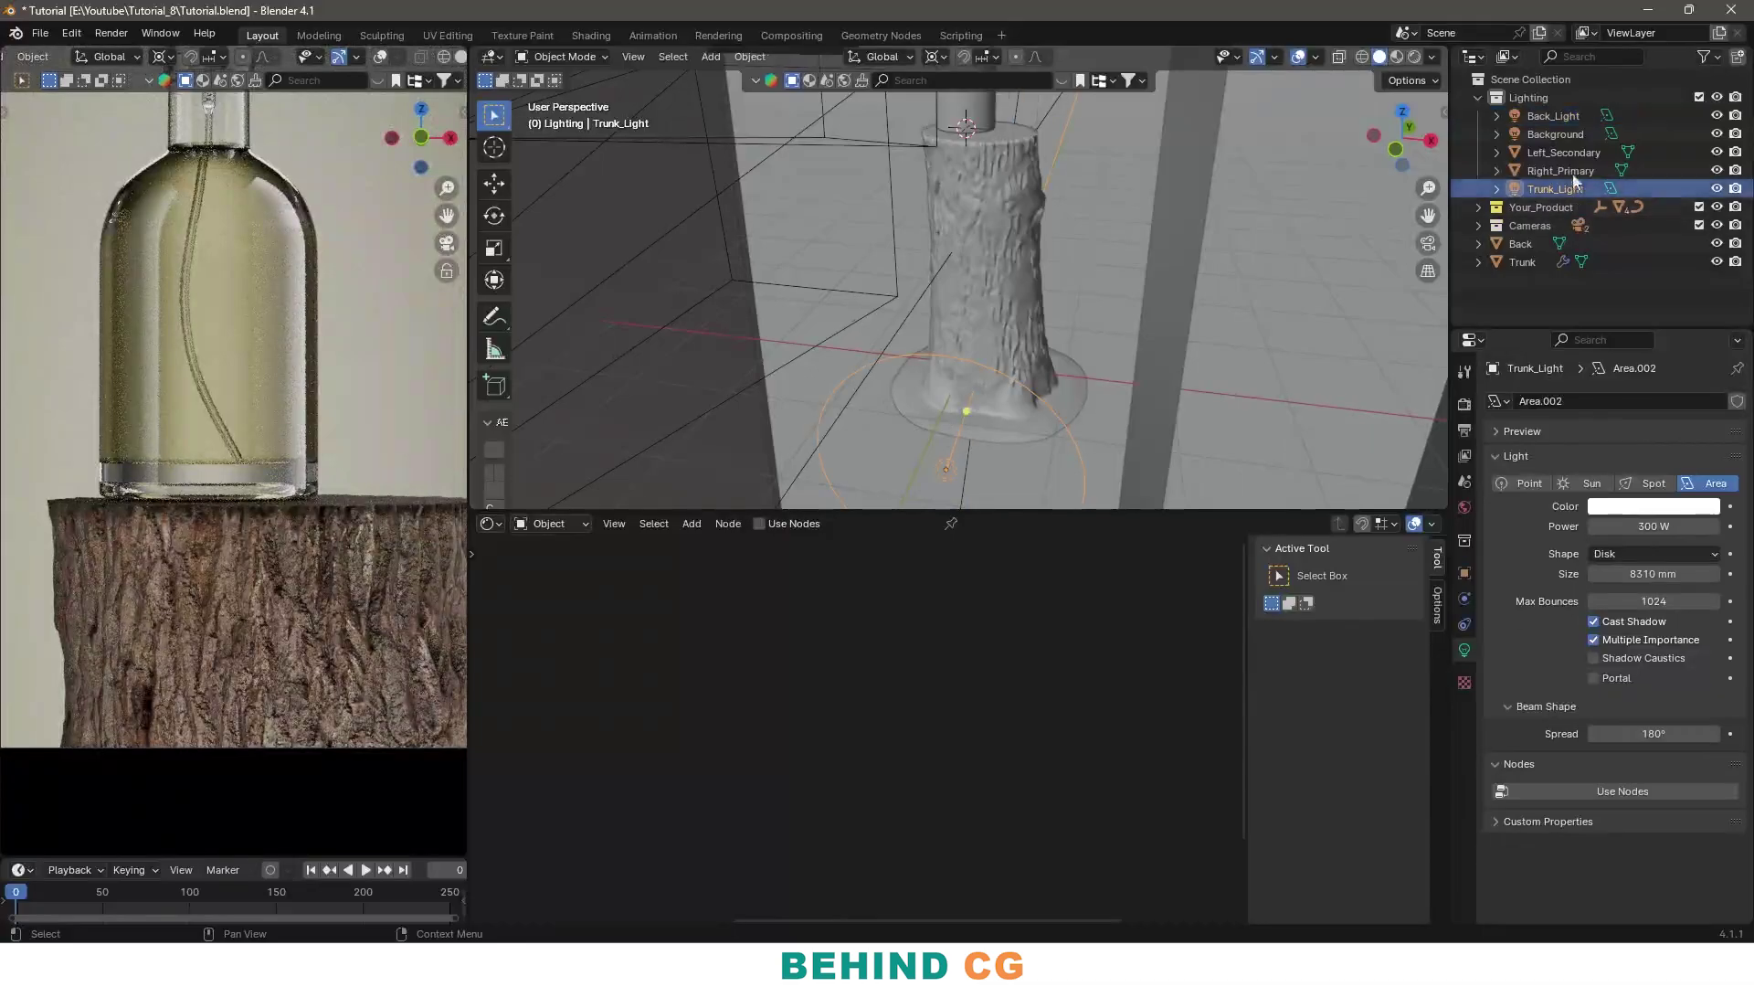
click(936, 57)
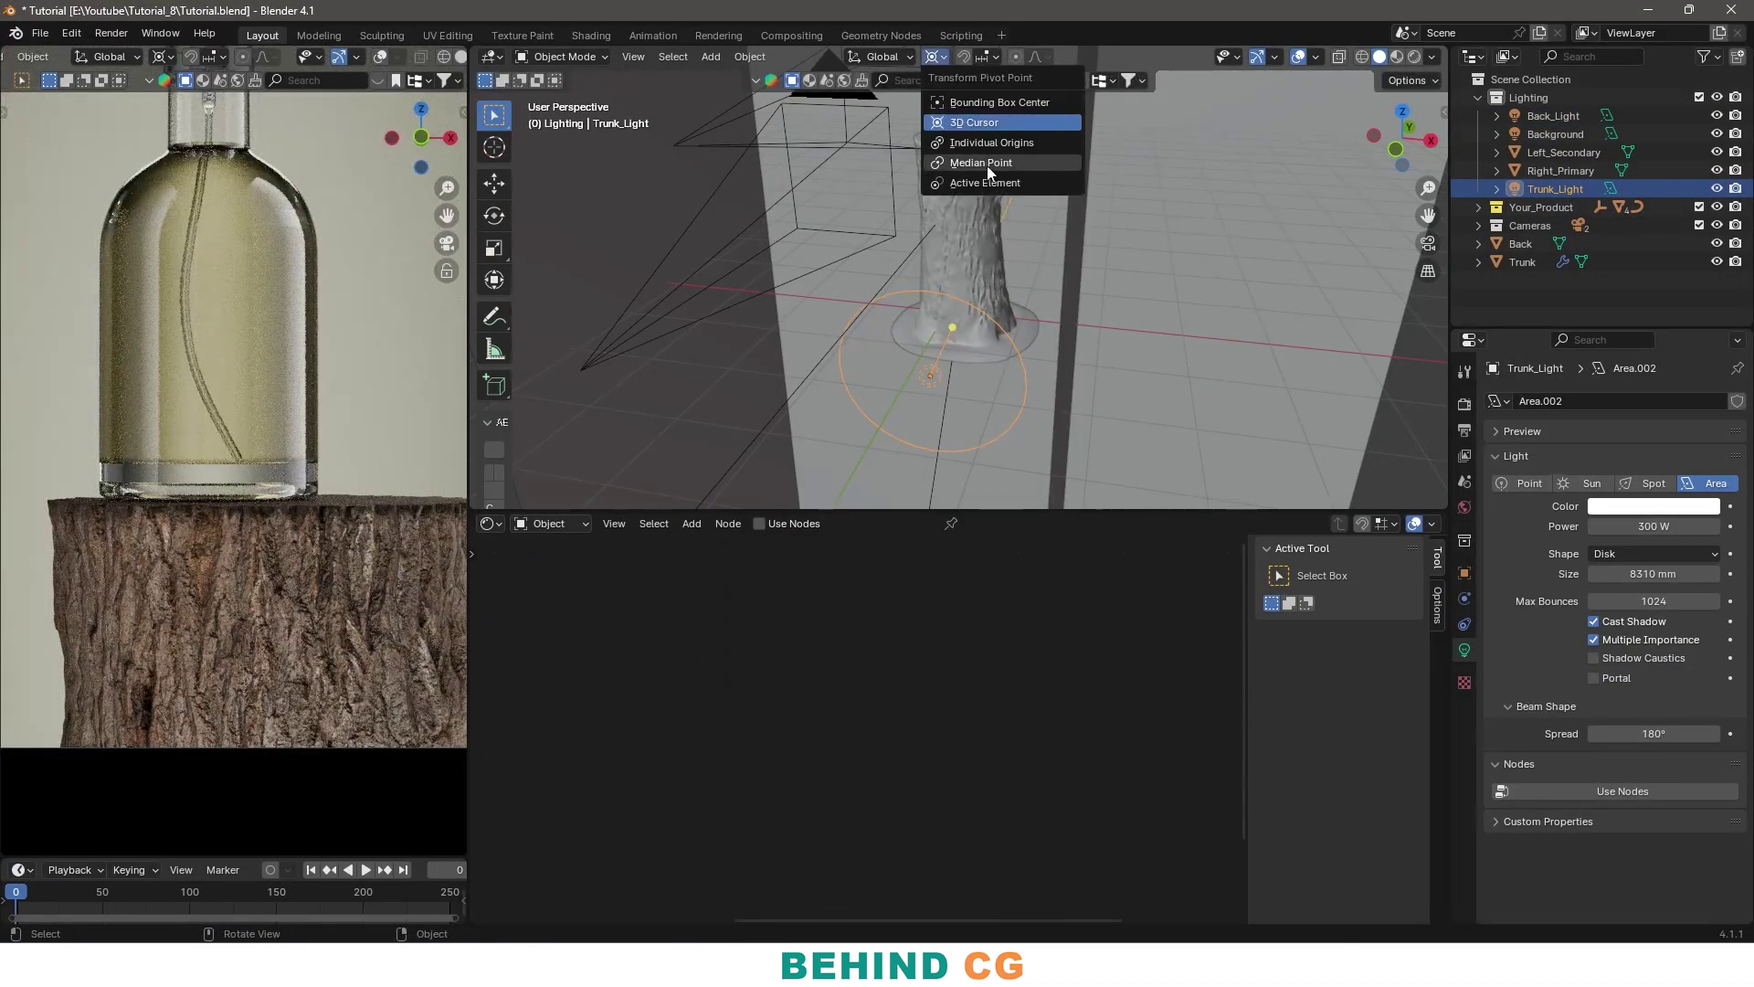
click(993, 163)
key(s)
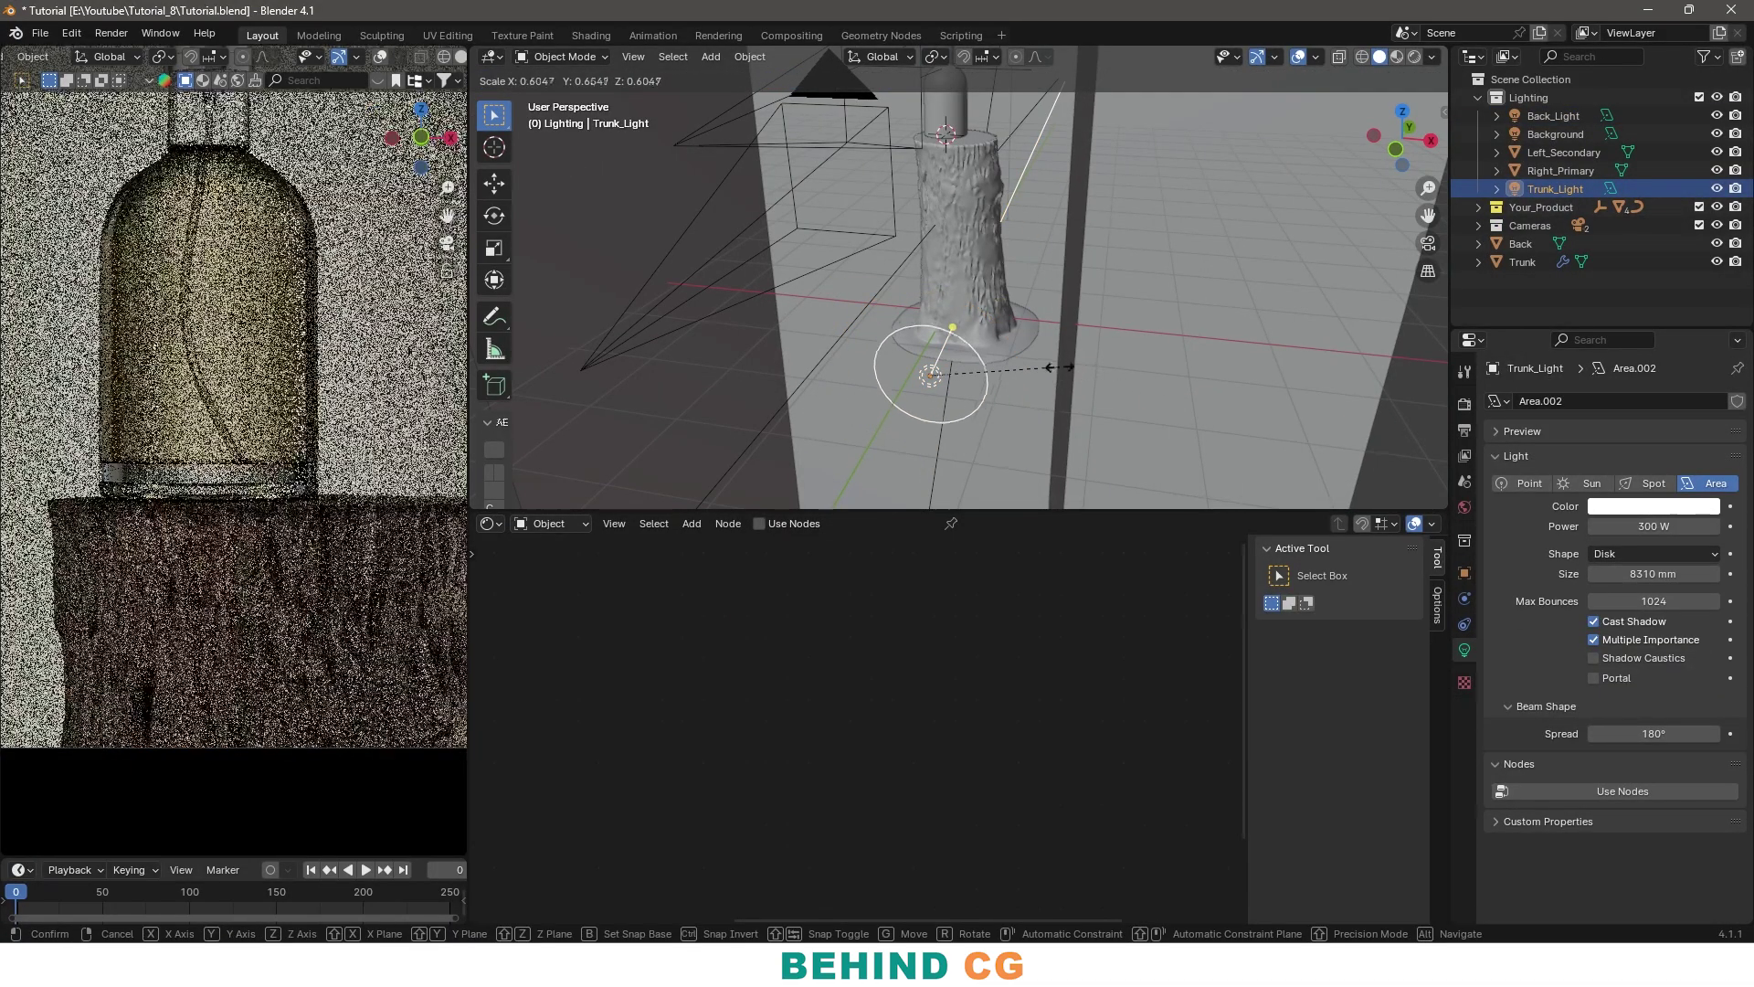
click(1171, 387)
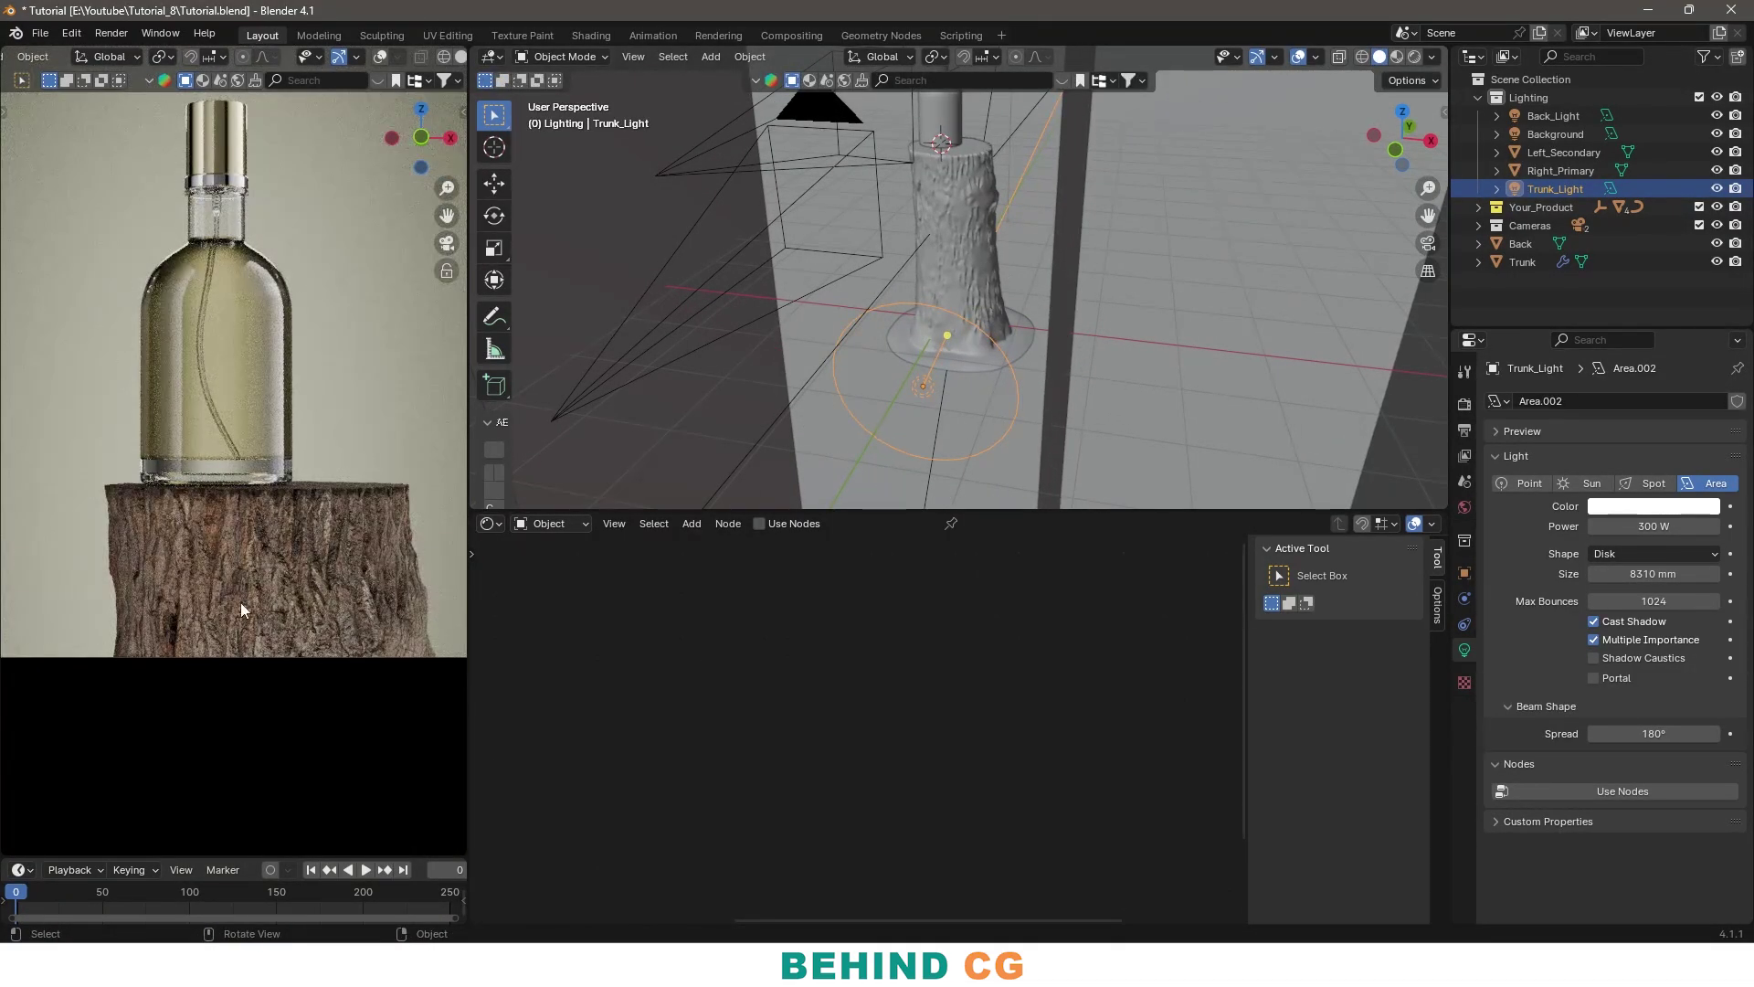
click(1718, 189)
click(1718, 189)
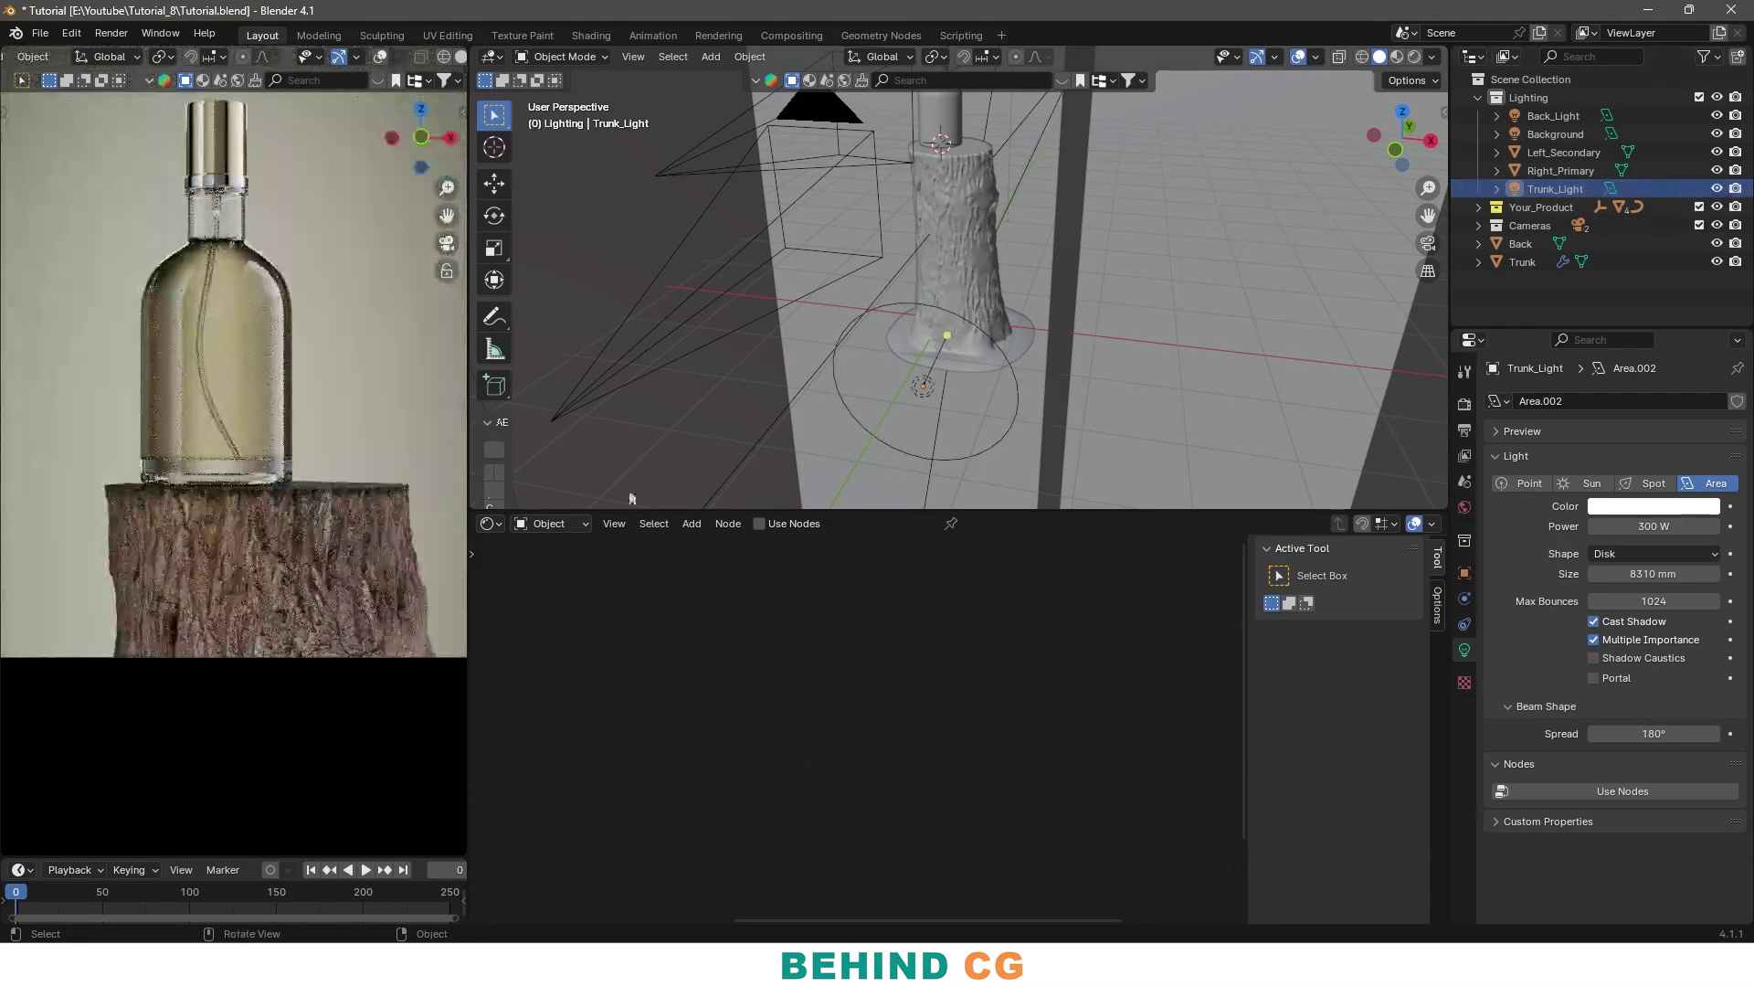
scroll(197, 516, down, 2)
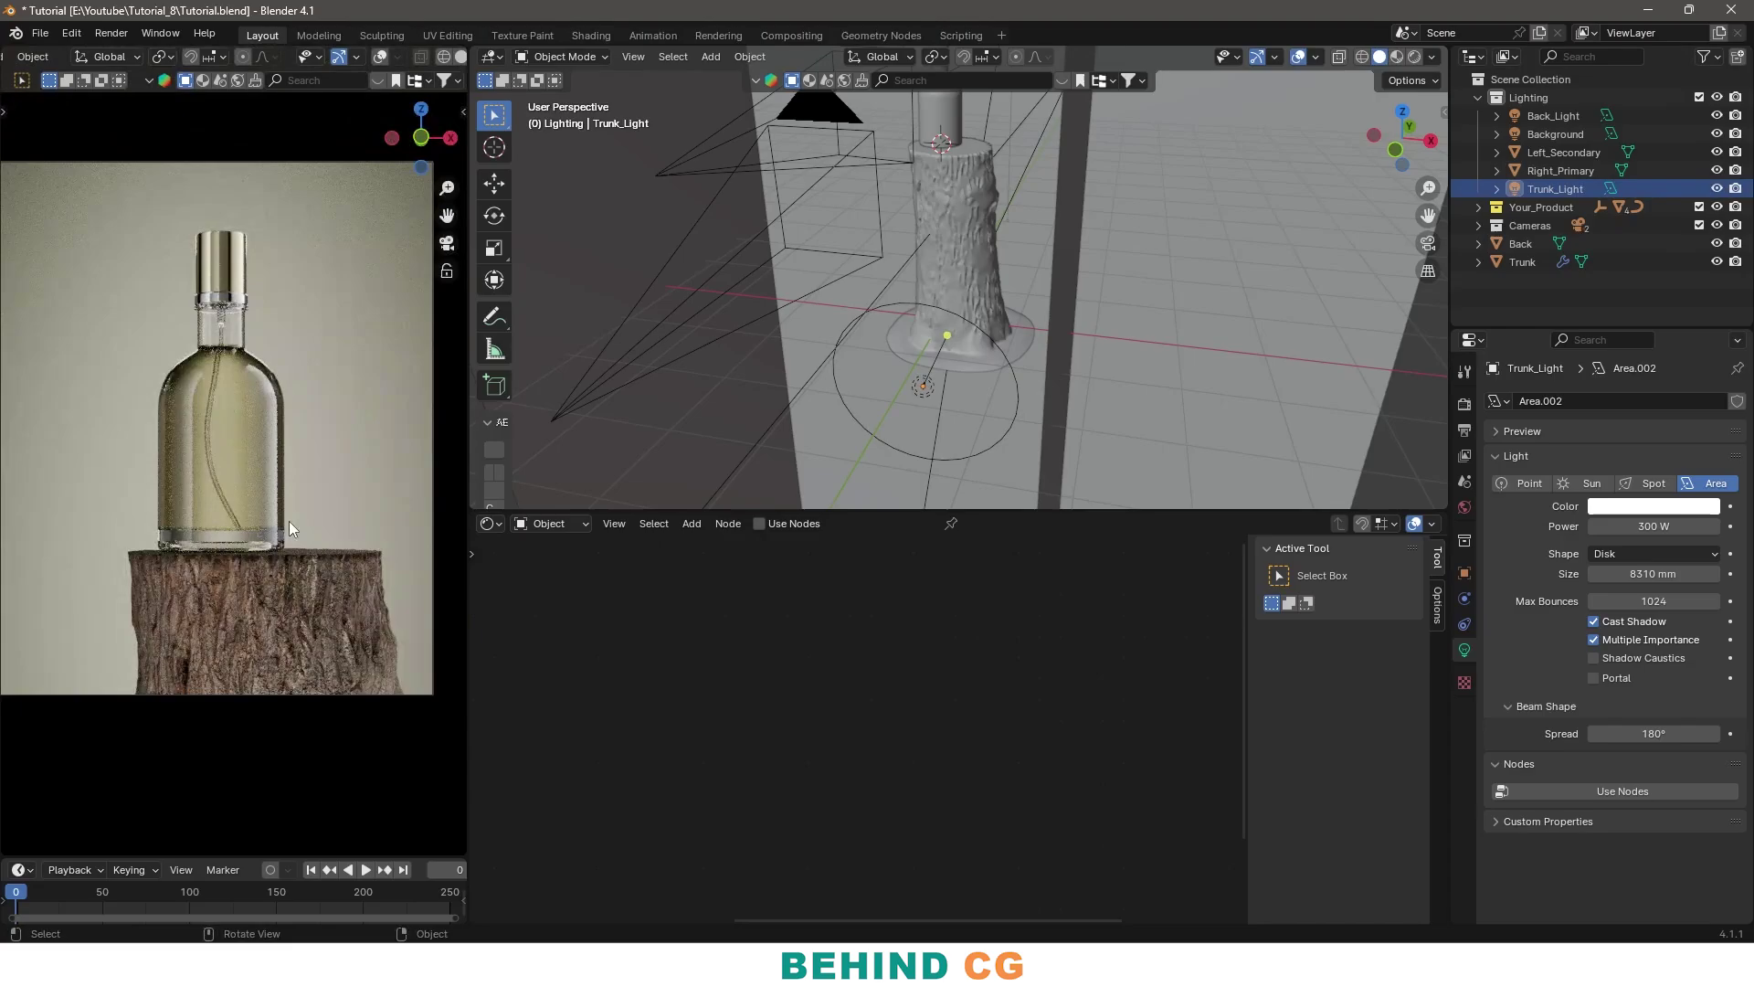
mouse_move(775, 285)
middle_down()
mouse_move(902, 256)
mouse_move(918, 285)
middle_up()
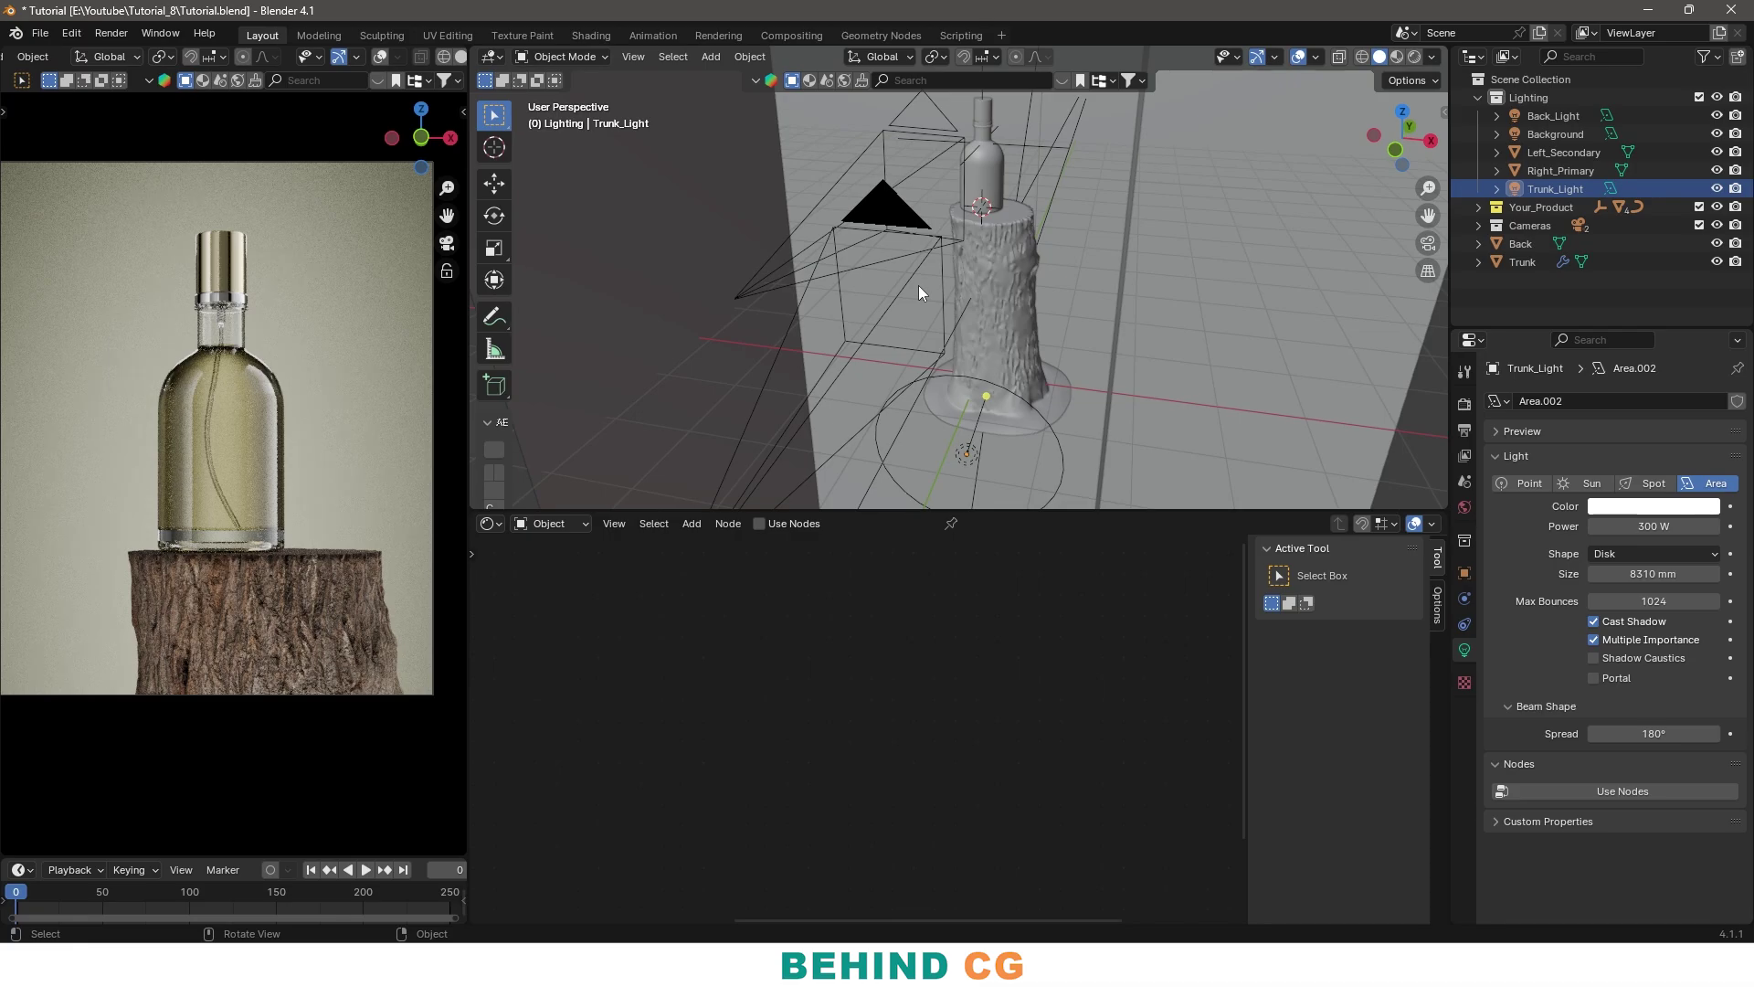
middle_drag(1001, 298, 1102, 330)
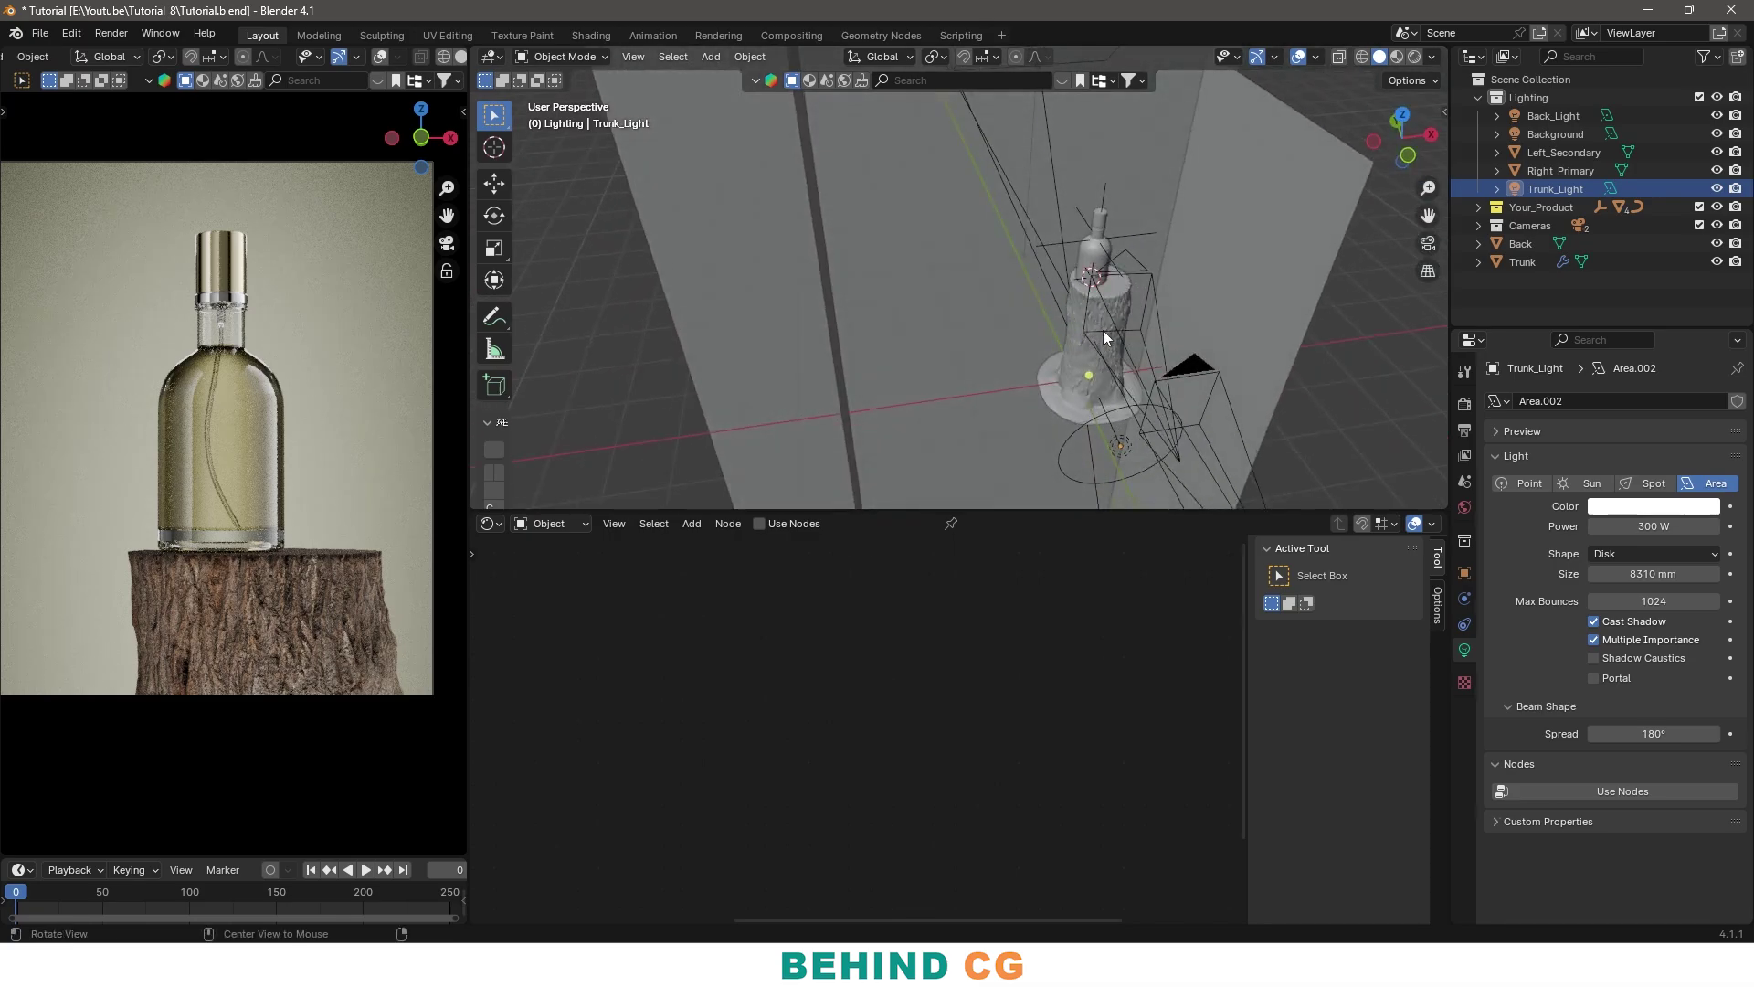